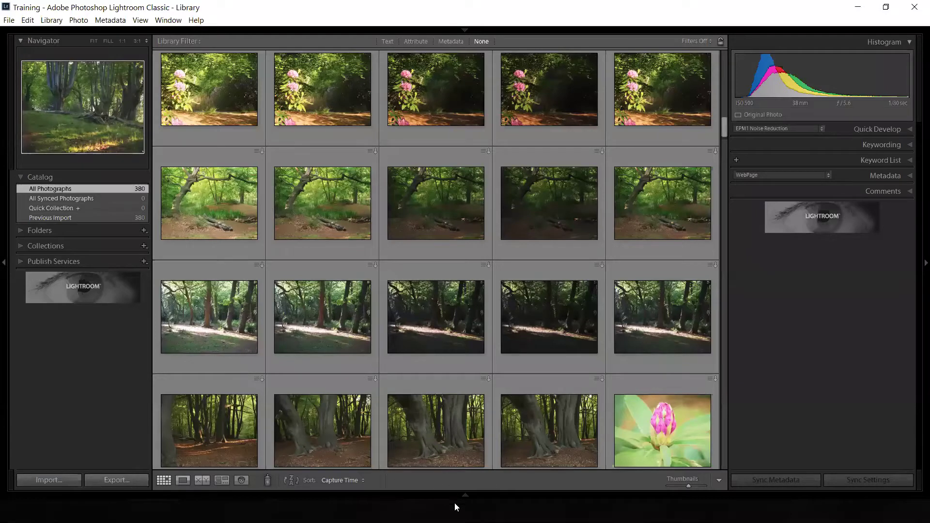
Show the filmstrip and open the woodland photo untitled-314.JPG in Loupe view
{"action": "left_click", "coordinate": [465, 496]}
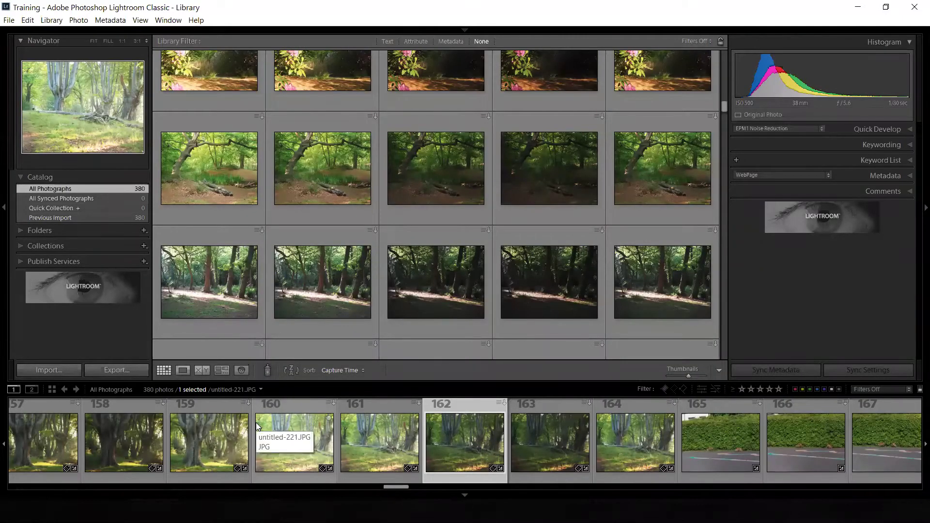
{"action": "left_click", "coordinate": [362, 156]}
{"action": "key", "text": "e"}
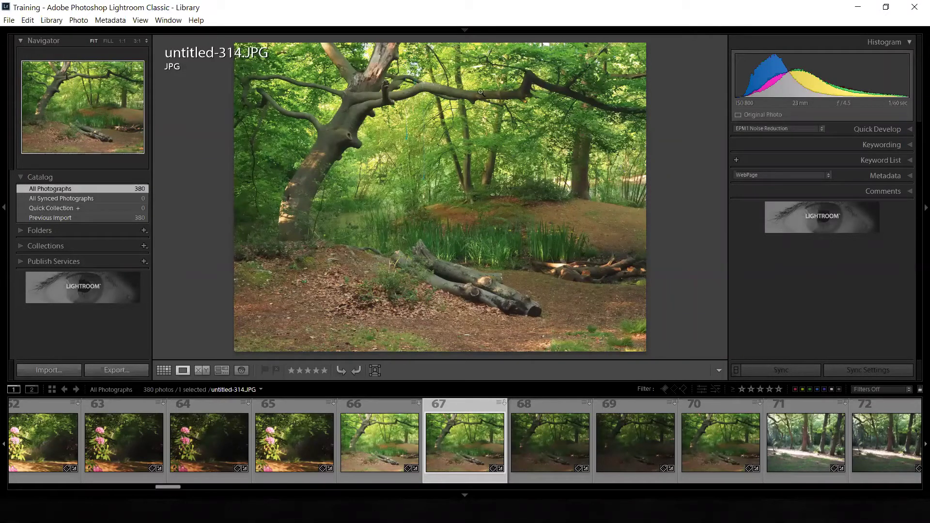
Switch the screen mode to Full Screen with Menubar
{"action": "mouse_move", "coordinate": [435, 36]}
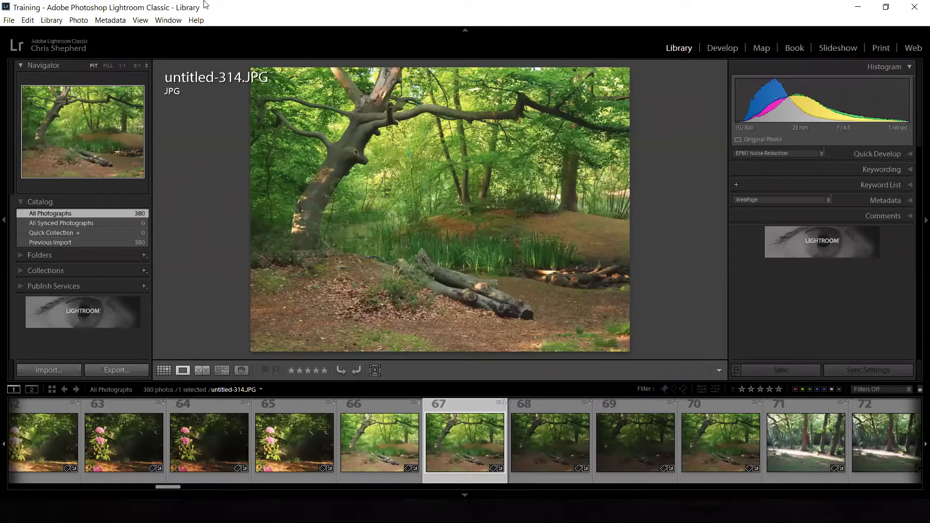
{"action": "left_click", "coordinate": [168, 21]}
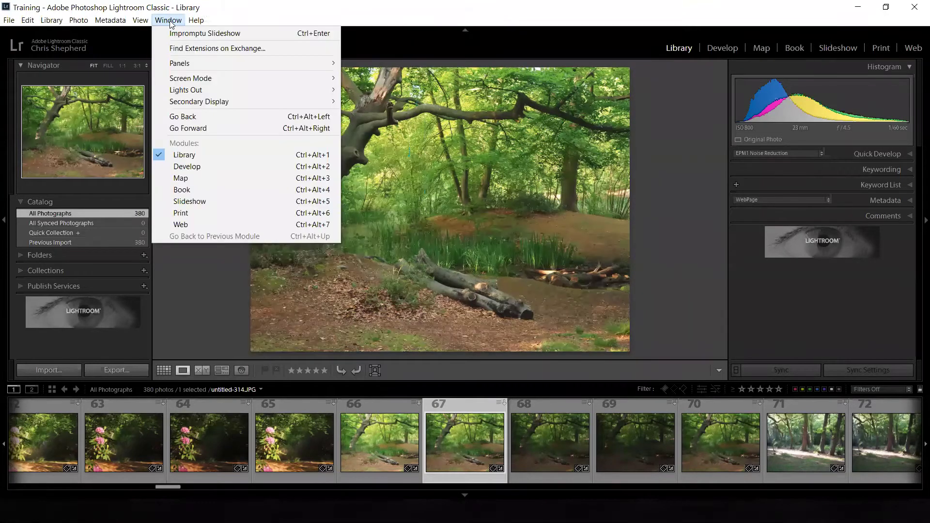
{"action": "mouse_move", "coordinate": [201, 79]}
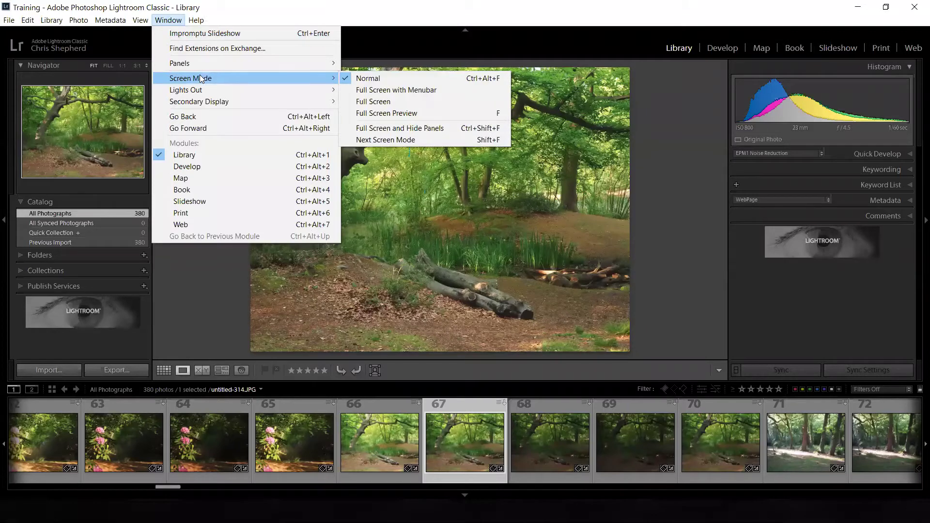
{"action": "left_click", "coordinate": [389, 90]}
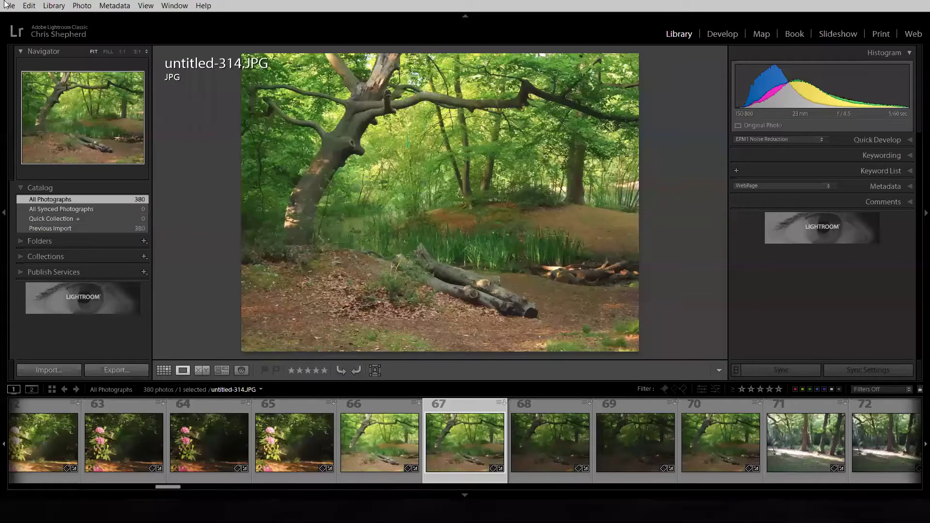
Change the screen mode to Full Screen so the menu bar is hidden too
{"action": "left_click", "coordinate": [183, 7]}
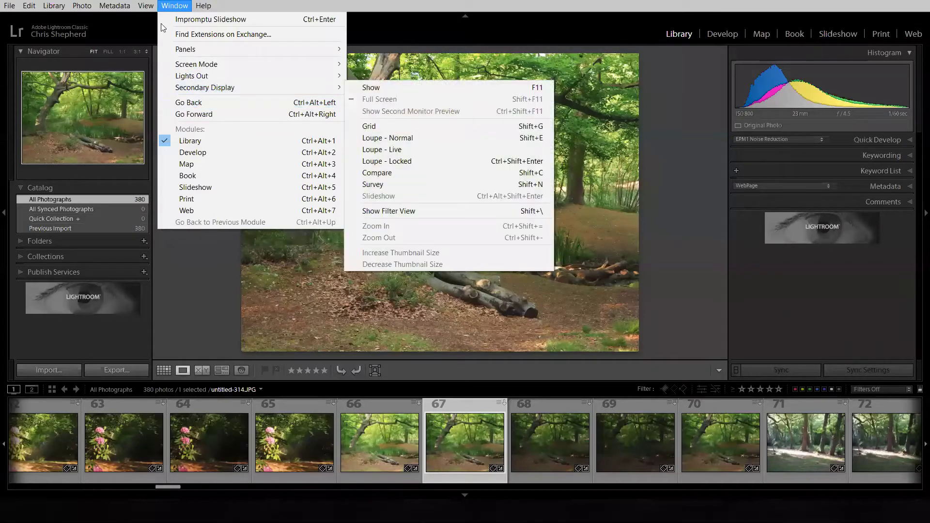
{"action": "mouse_move", "coordinate": [144, 8]}
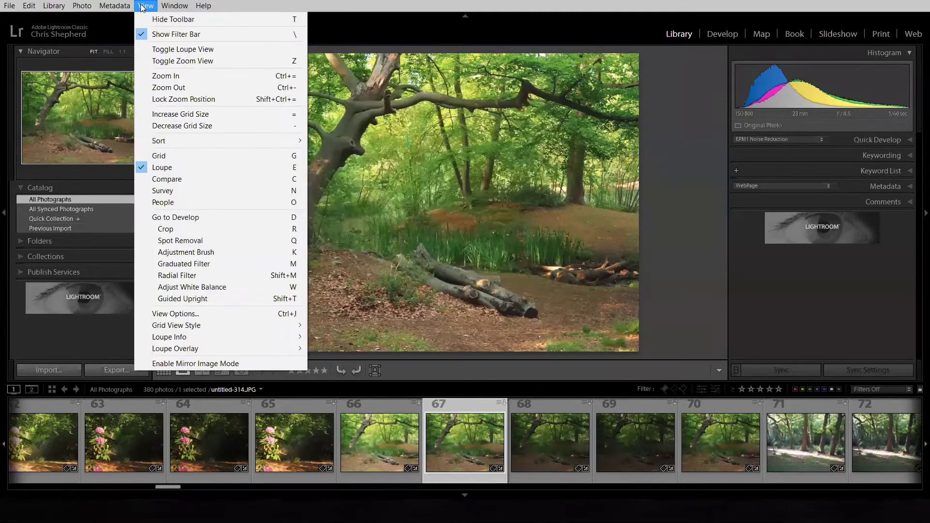
{"action": "mouse_move", "coordinate": [175, 6]}
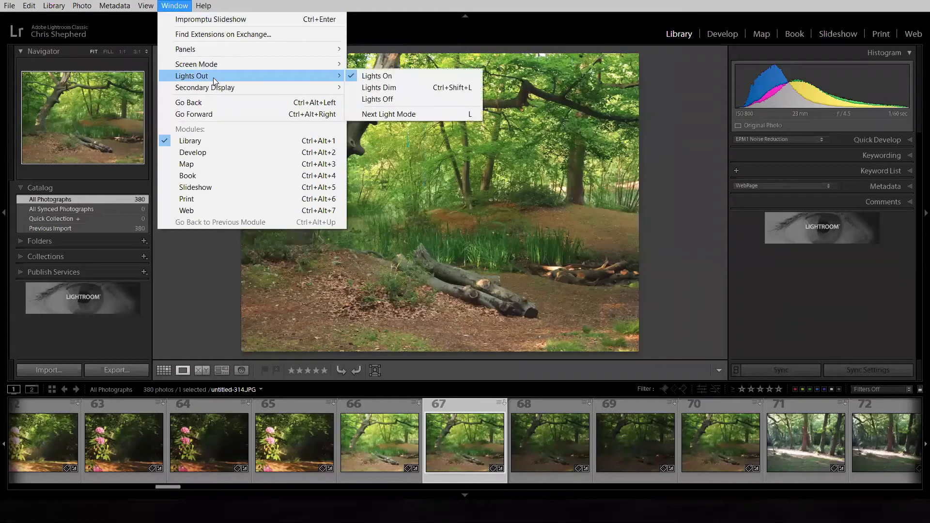
{"action": "mouse_move", "coordinate": [219, 66]}
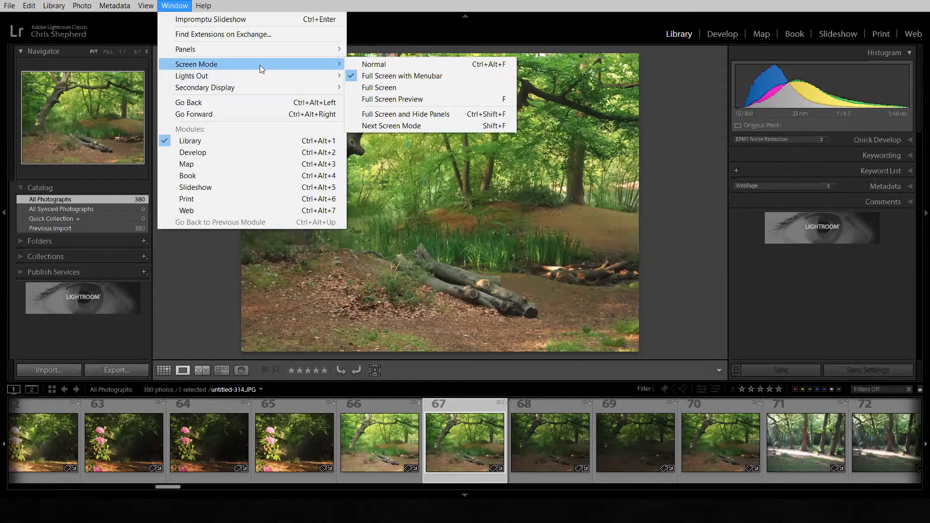
{"action": "left_click", "coordinate": [394, 86]}
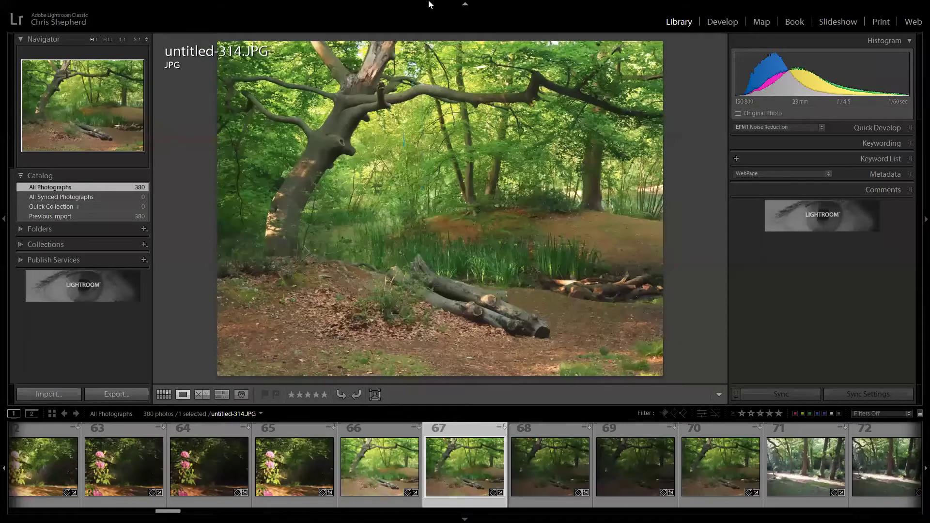
{"action": "mouse_move", "coordinate": [415, 6]}
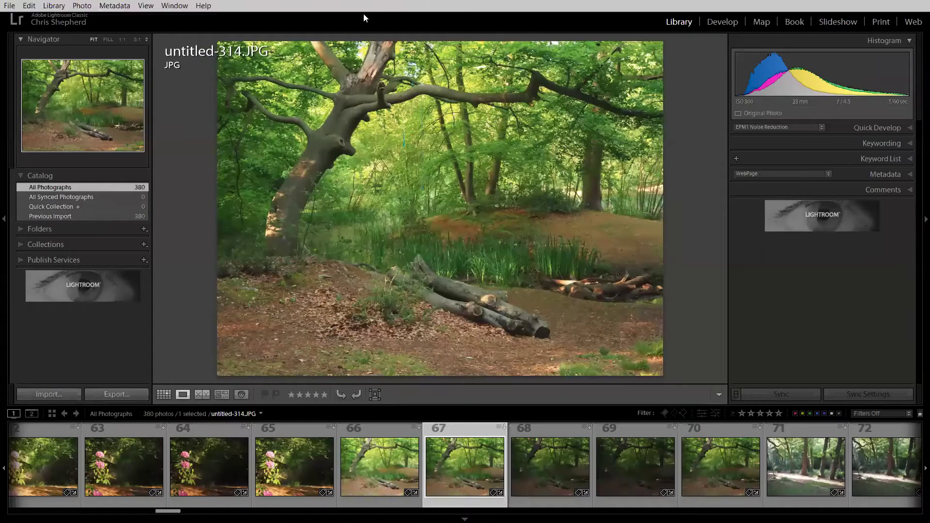
{"action": "left_click", "coordinate": [184, 6]}
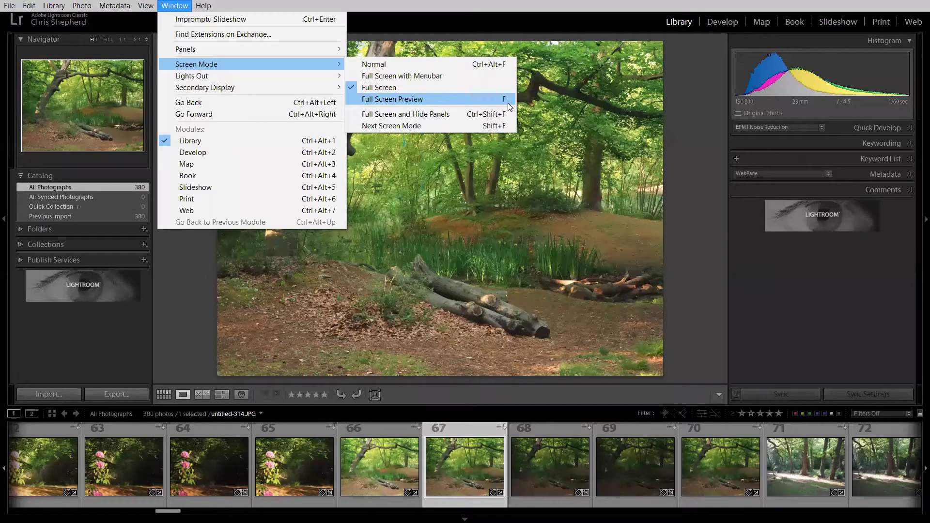
{"action": "left_click", "coordinate": [711, 209]}
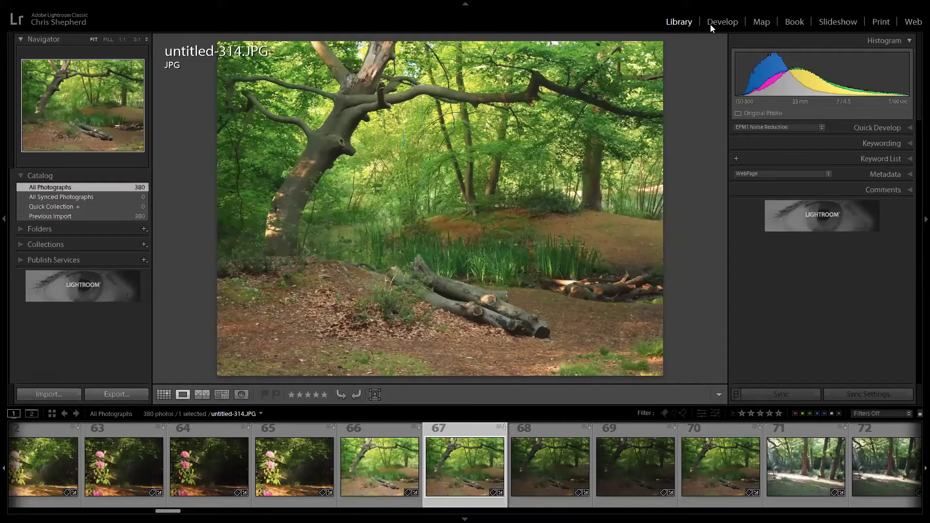
Hide the module picker and browse neighbouring woodland photos in the filmstrip, finishing on the rhododendron photo untitled-316.JPG
{"action": "left_click", "coordinate": [466, 4]}
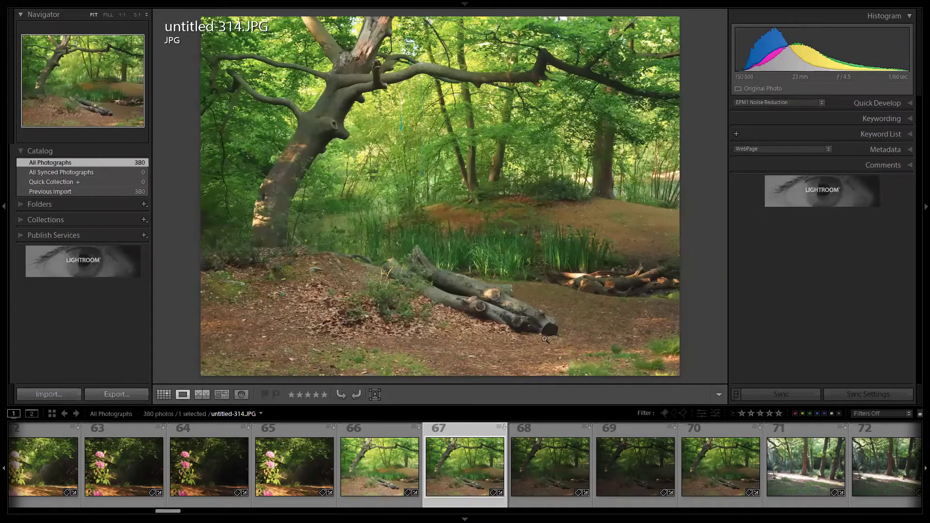
{"action": "left_click", "coordinate": [541, 447]}
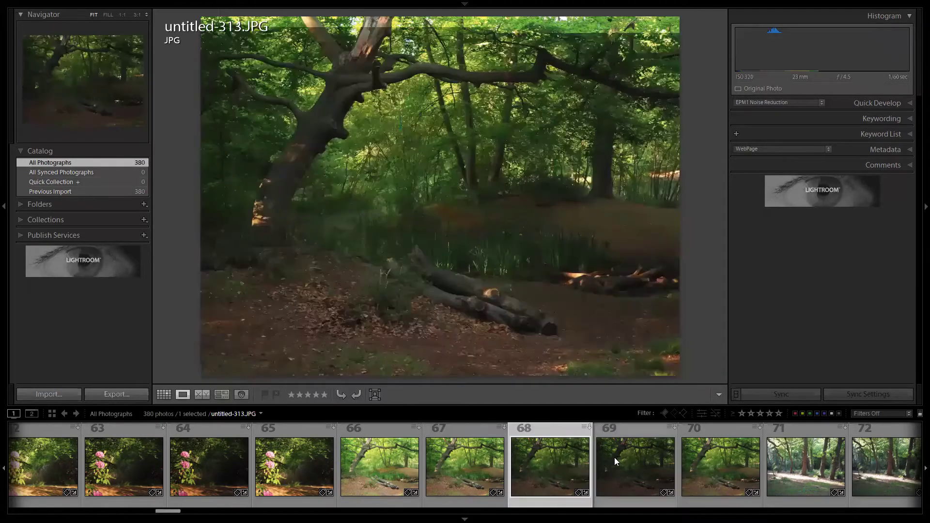
{"action": "left_click", "coordinate": [717, 453]}
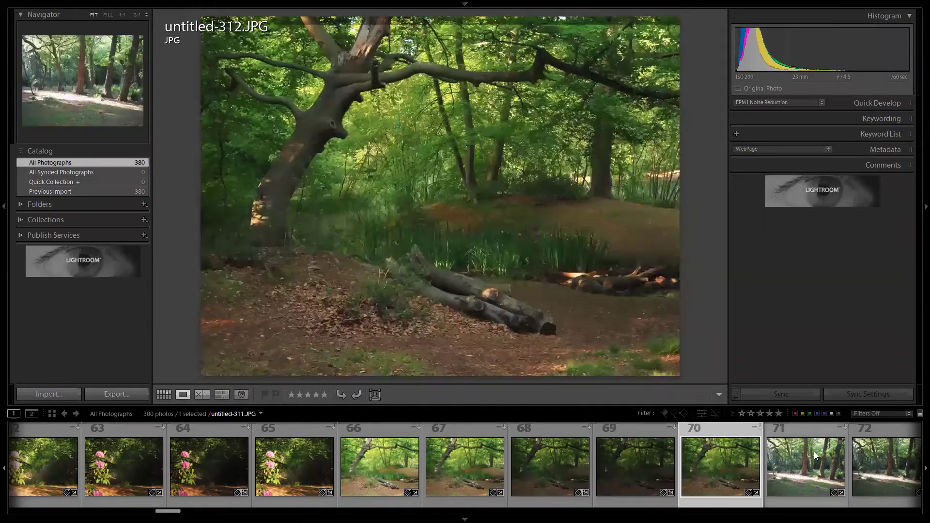
{"action": "left_click", "coordinate": [805, 452]}
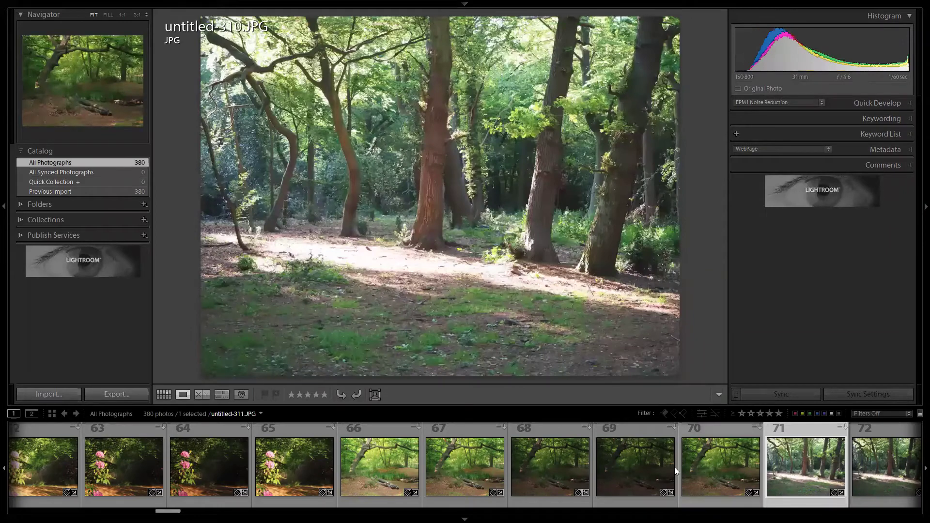
{"action": "left_click", "coordinate": [709, 463]}
{"action": "left_click", "coordinate": [279, 468]}
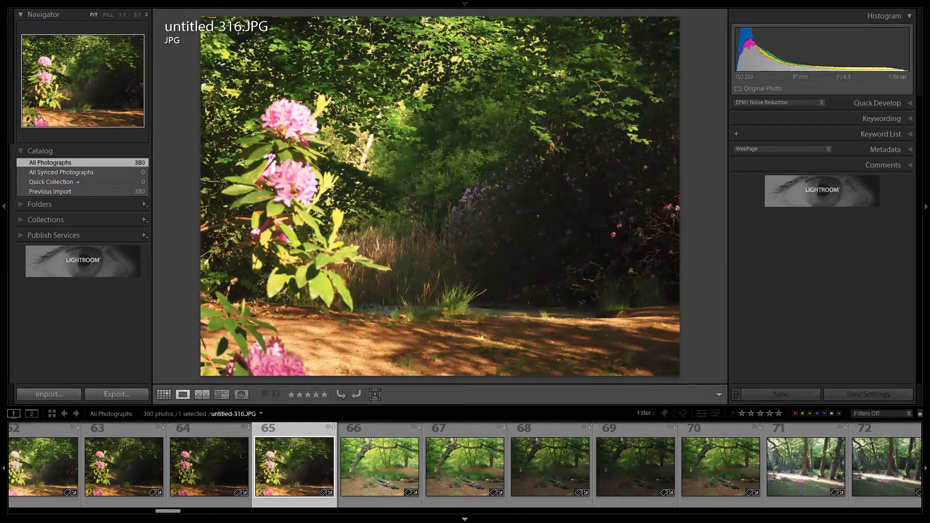
Hide the filmstrip, the toolbar and both side panels around the rhododendron photo
{"action": "key", "text": "F6"}
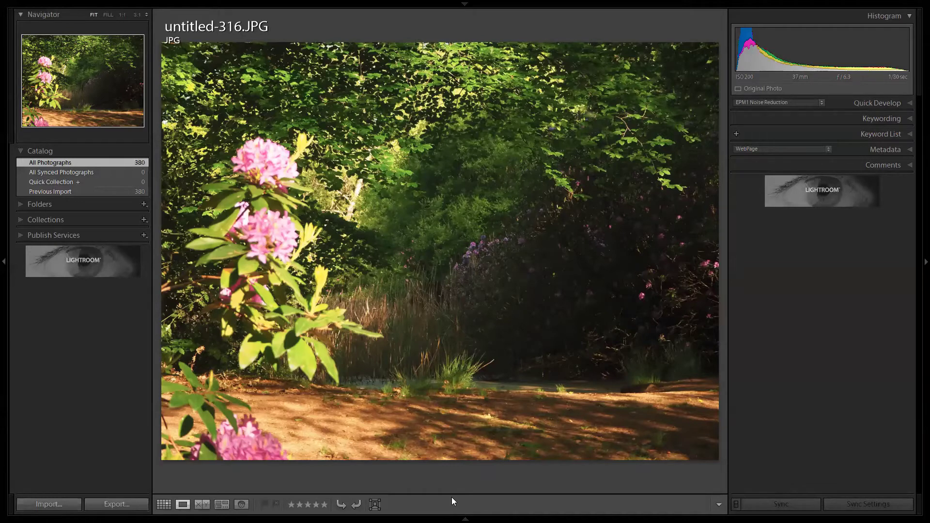
{"action": "key", "text": "t"}
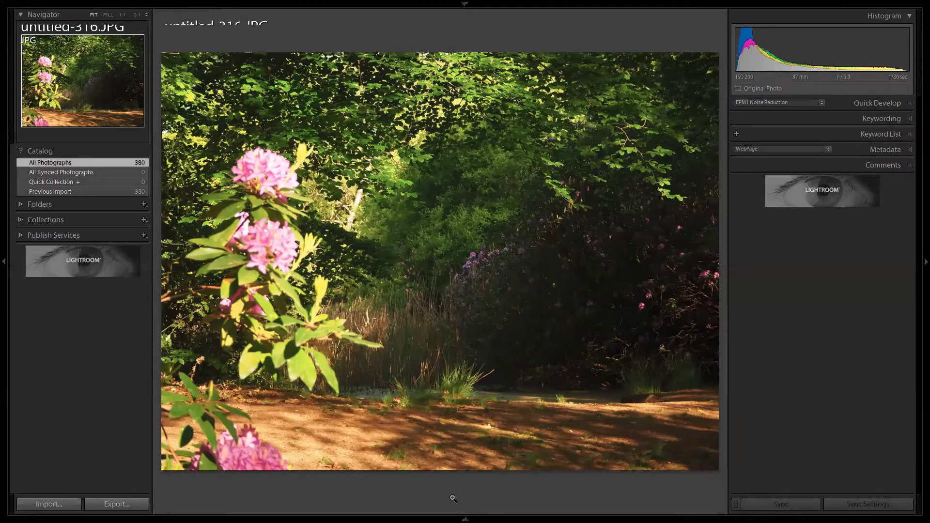
{"action": "key", "text": "shift+Tab"}
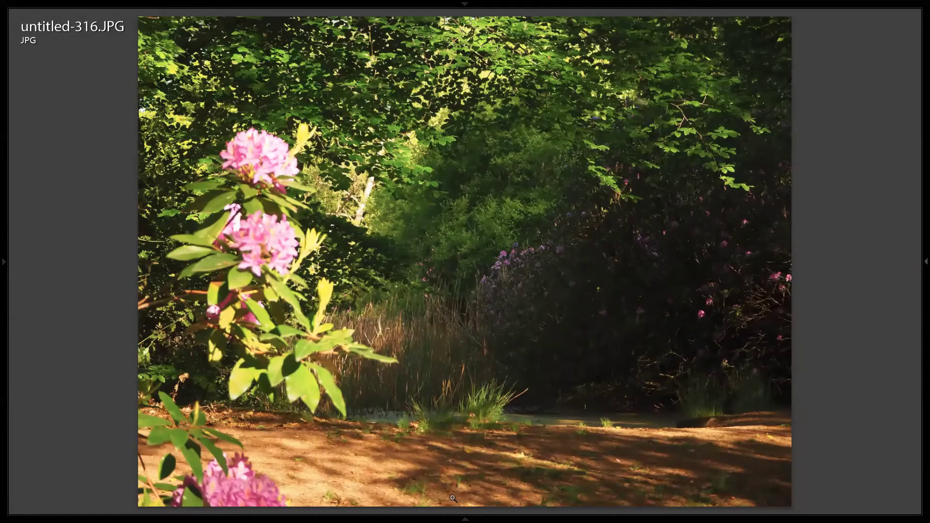
Bring back the side panels, filmstrip and toolbar, and step back three photos to untitled-319.JPG
{"action": "key", "text": "Tab"}
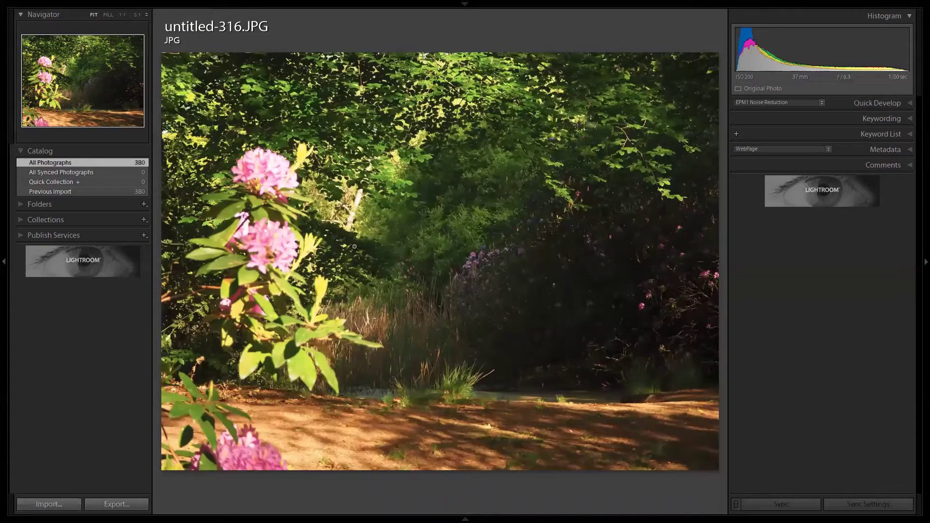
{"action": "key", "text": "F6"}
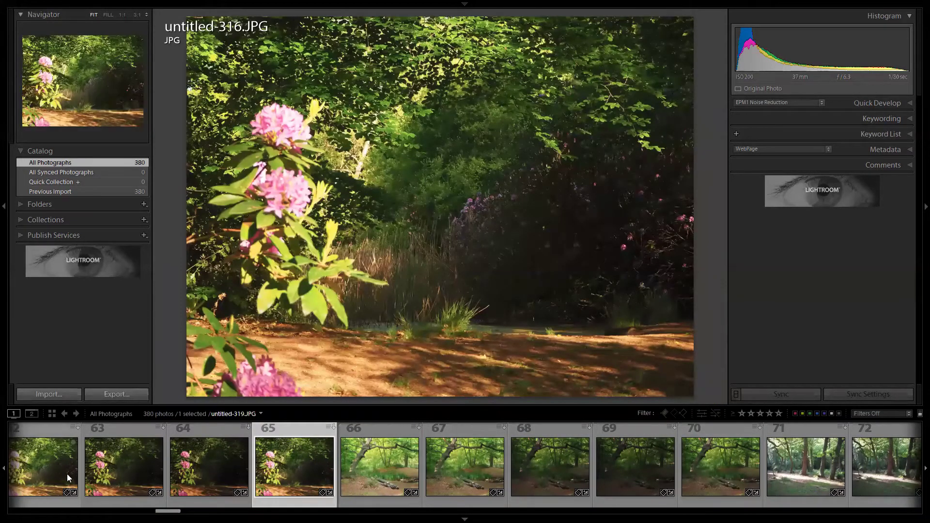
{"action": "key", "text": "Left"}
{"action": "key", "text": "Left"}
{"action": "key", "text": "Left"}
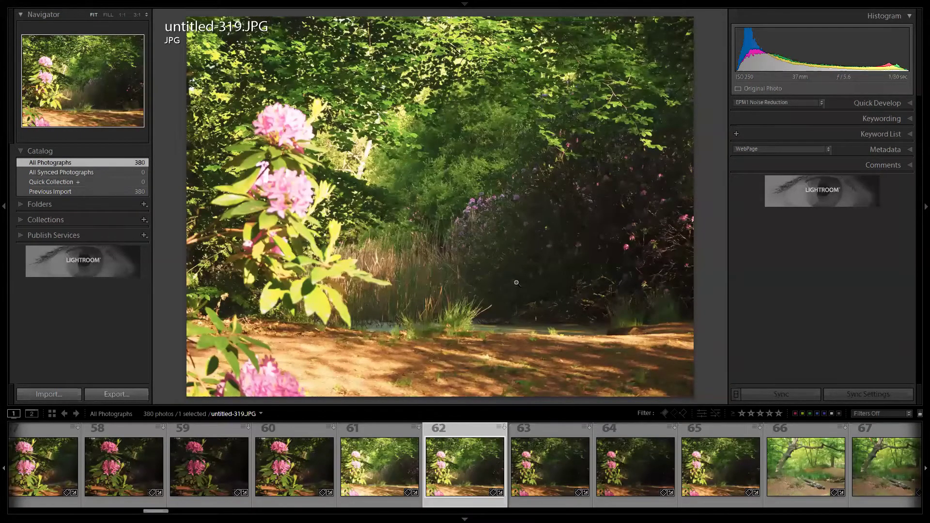
{"action": "key", "text": "t"}
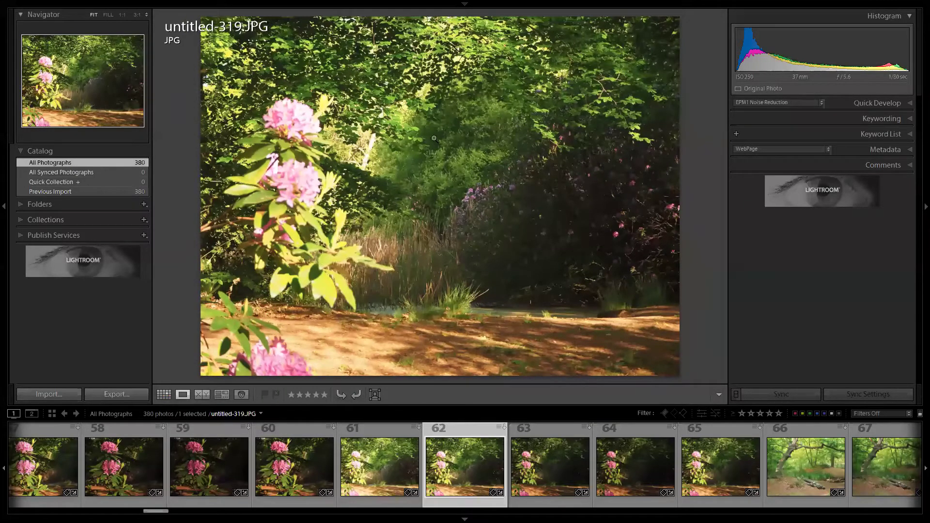
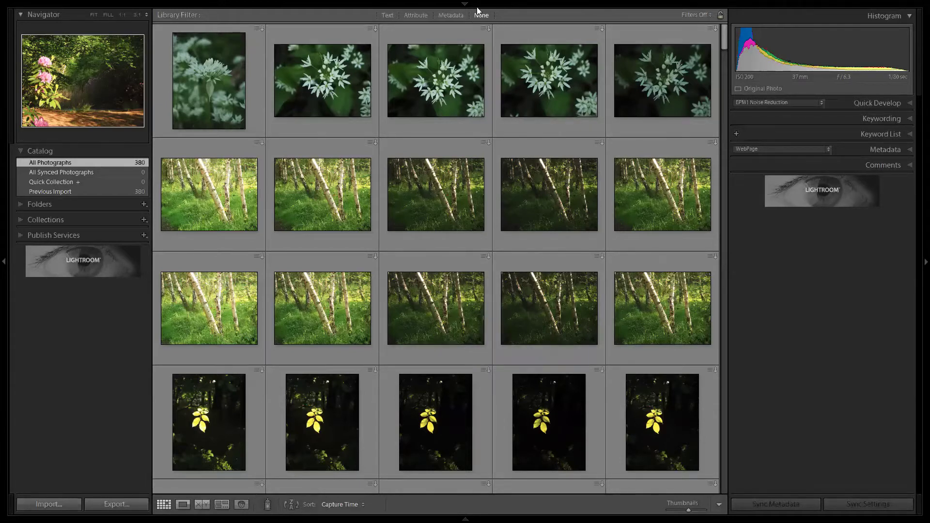
Hide the module picker, and view untitled-316.JPG in Loupe view before returning to the thumbnail grid
{"action": "mouse_move", "coordinate": [469, 2]}
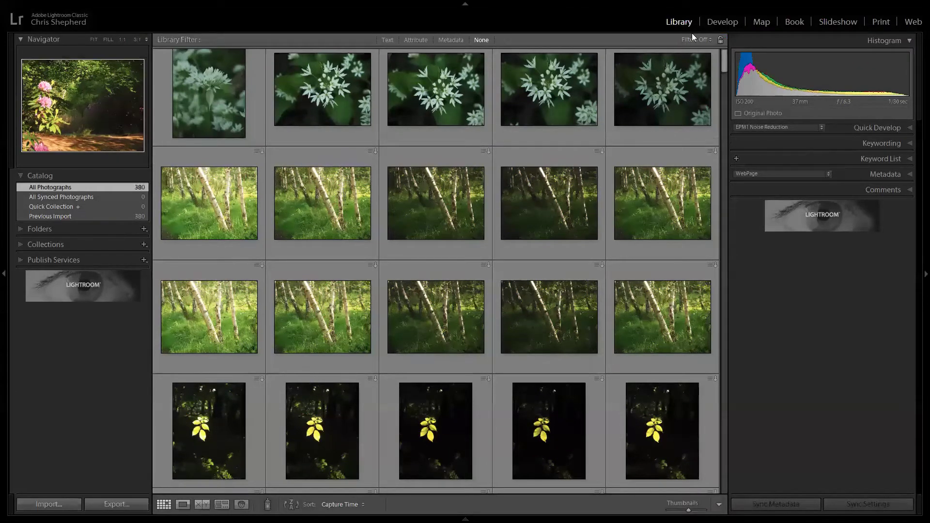
{"action": "left_click", "coordinate": [466, 3]}
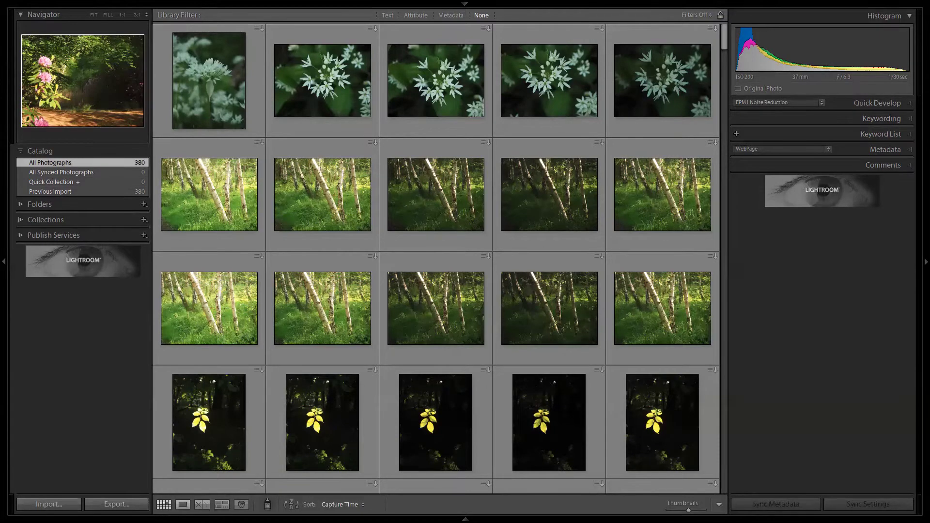
{"action": "left_click", "coordinate": [183, 504]}
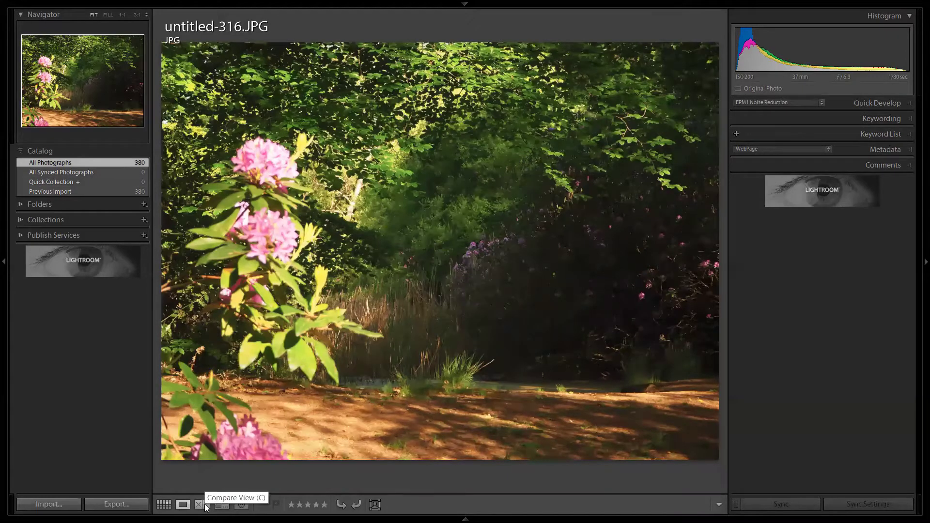
{"action": "key", "text": "g"}
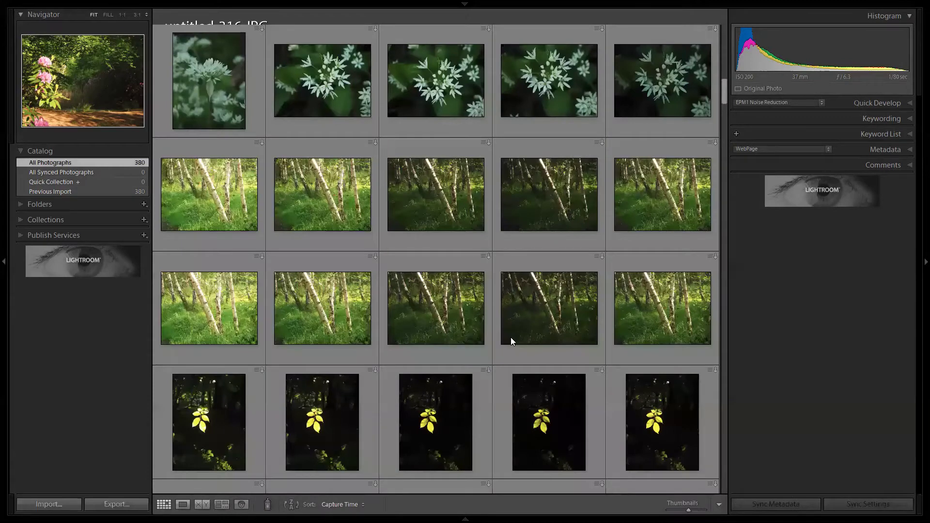
Compare the birch photos untitled-374.JPG and untitled-373.JPG side by side in Compare view, and return to the grid
{"action": "scroll", "coordinate": [484, 346], "scroll_direction": "up", "scroll_amount": 5}
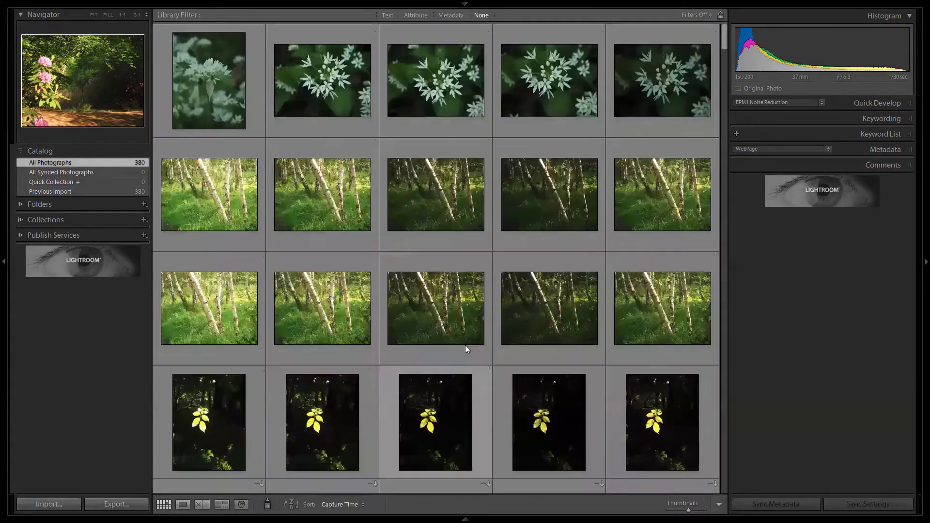
{"action": "left_click", "coordinate": [344, 205]}
{"action": "left_click", "coordinate": [439, 201], "text": "ctrl"}
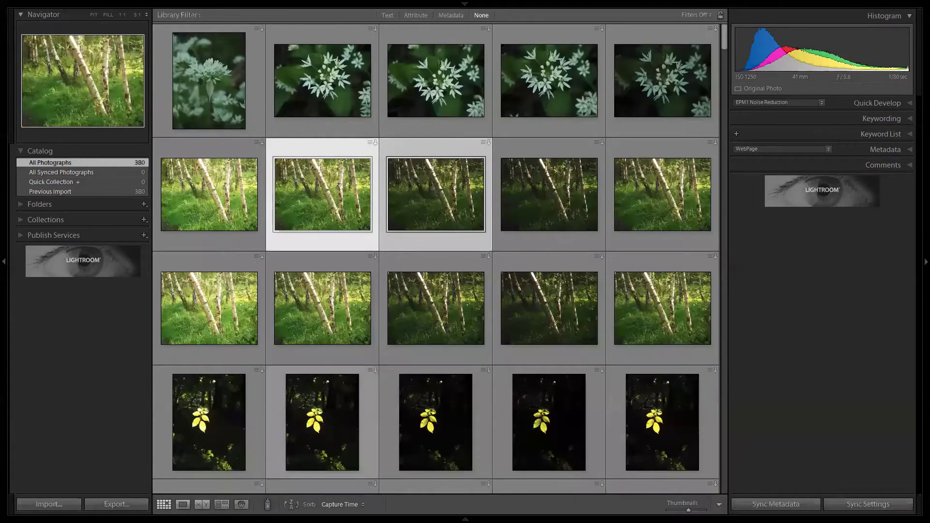
{"action": "left_click", "coordinate": [202, 505]}
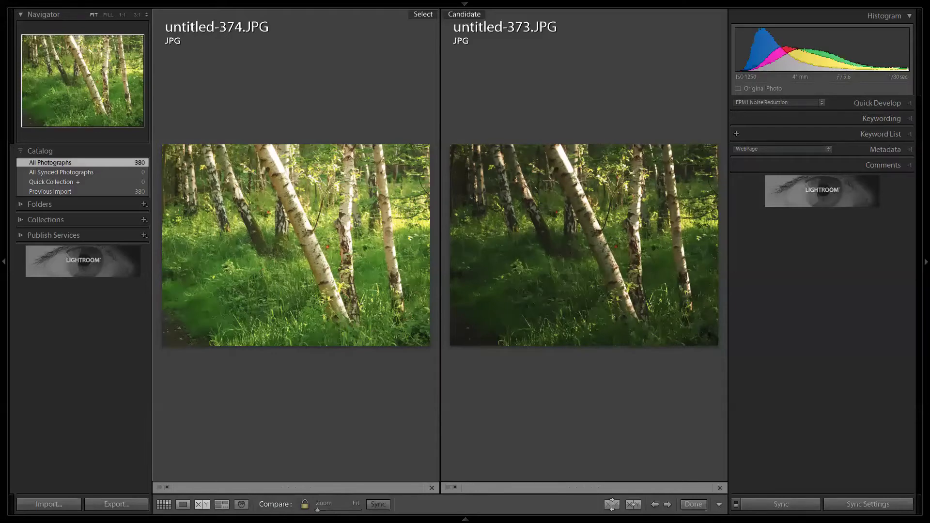
{"action": "key", "text": "g"}
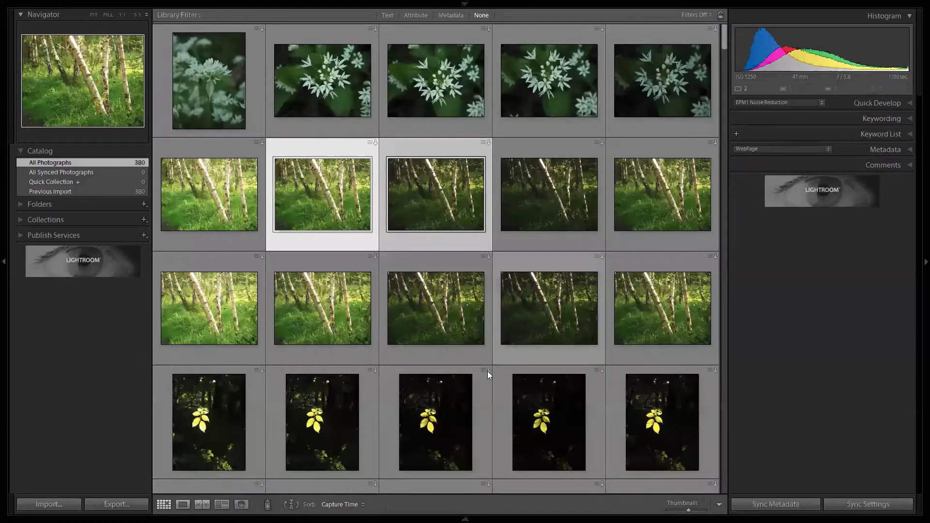
Add the rightmost white-flower and birch photos and four yellow-leaf photos to the selection, view them in Survey view, and return to the grid
{"action": "left_click", "coordinate": [673, 117], "text": "ctrl"}
{"action": "left_click", "coordinate": [656, 284], "text": "ctrl"}
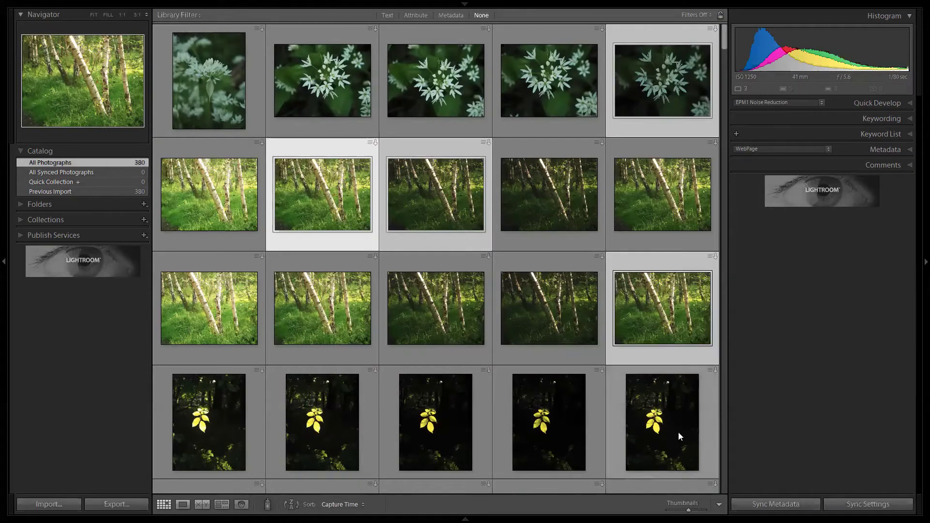
{"action": "left_click", "coordinate": [679, 432], "text": "ctrl"}
{"action": "left_click", "coordinate": [535, 465], "text": "ctrl"}
{"action": "left_click", "coordinate": [415, 446], "text": "ctrl"}
{"action": "left_click", "coordinate": [331, 442], "text": "ctrl"}
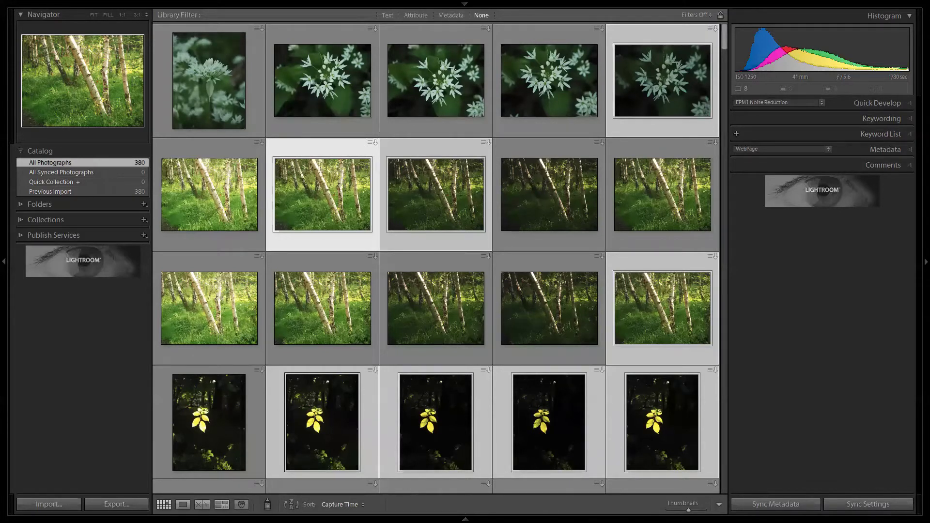
{"action": "left_click", "coordinate": [222, 504]}
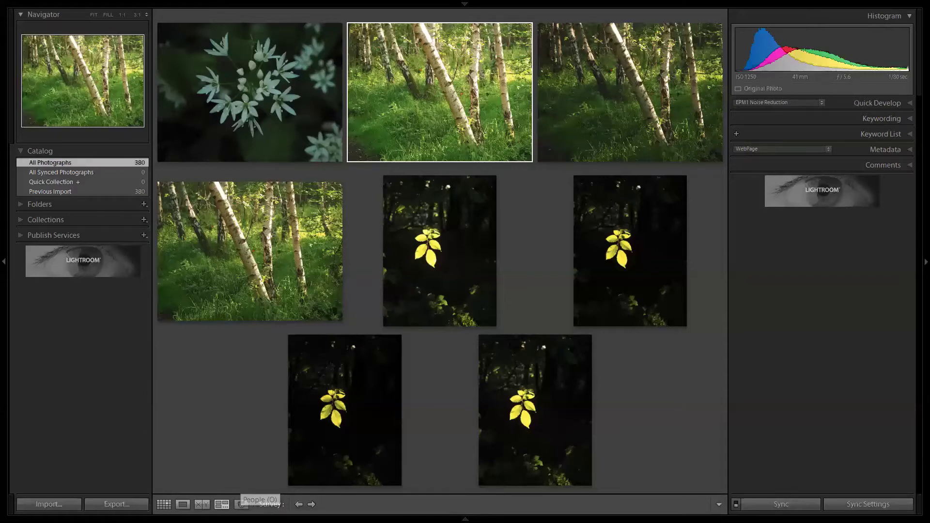
{"action": "left_click", "coordinate": [164, 505]}
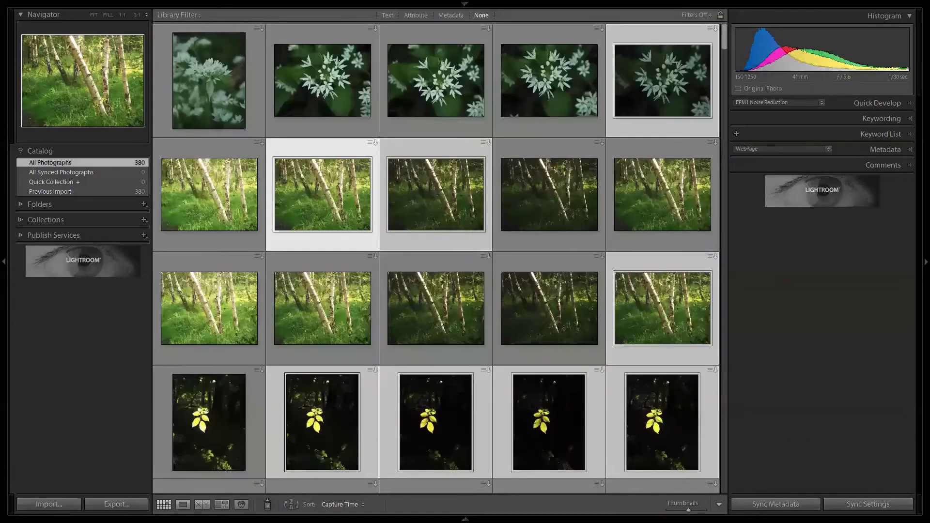
Select the yellow-leaf photo untitled-364.JPG, view it in Loupe view, and return to the thumbnail grid
{"action": "left_click", "coordinate": [436, 333]}
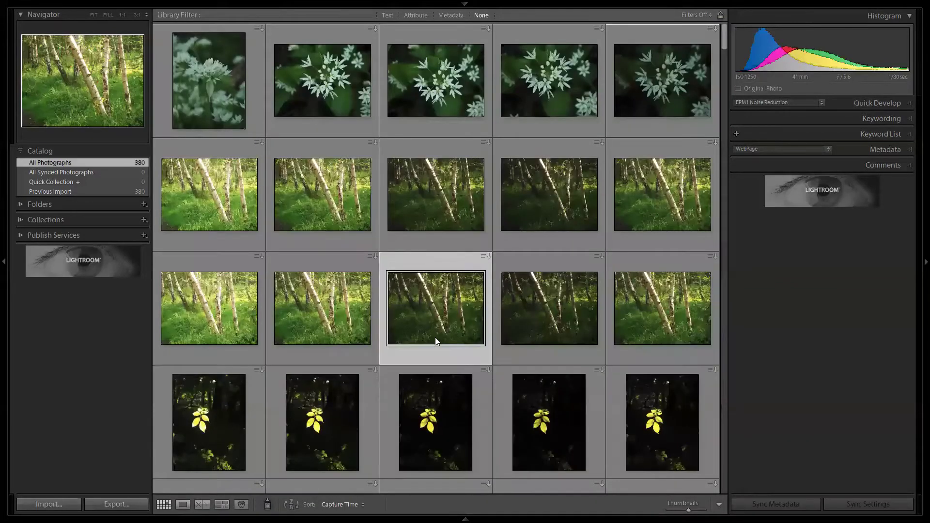
{"action": "left_click", "coordinate": [323, 421]}
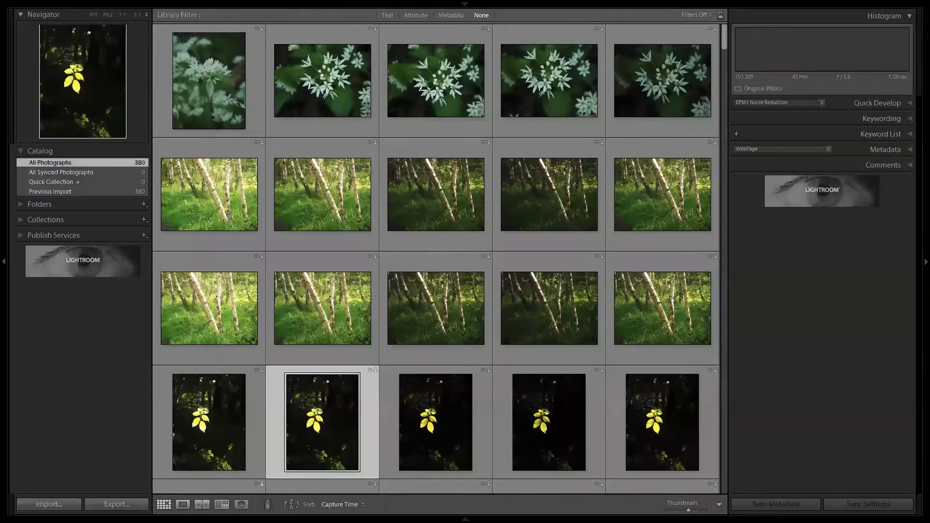
{"action": "key", "text": "e"}
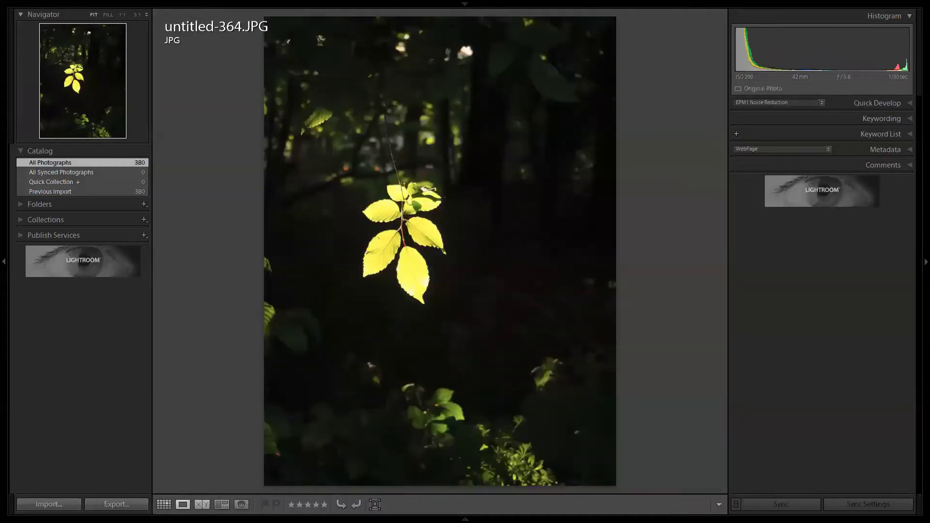
{"action": "left_click", "coordinate": [164, 504]}
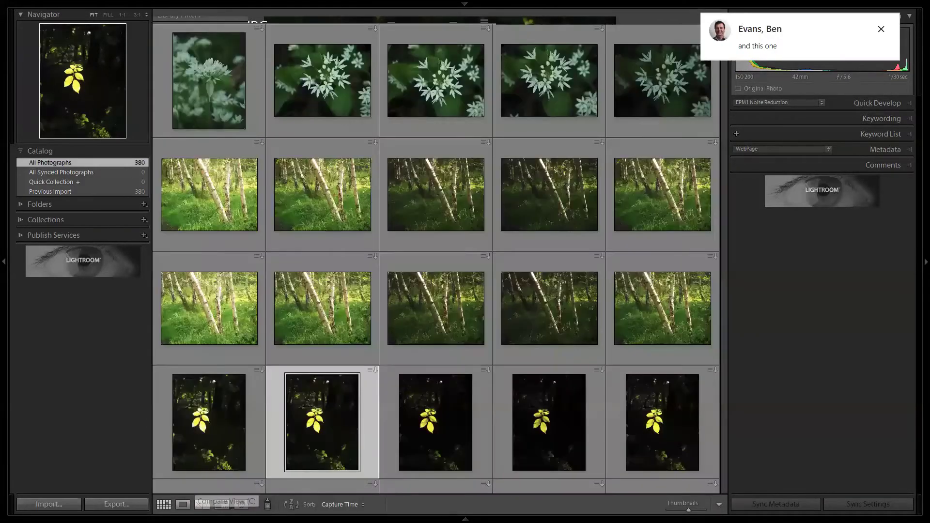
Dismiss the chat notification and alternate untitled-364.JPG between Loupe and Grid view, with a brief switch to PowerPoint and back to Lightroom Classic
{"action": "left_click", "coordinate": [881, 29]}
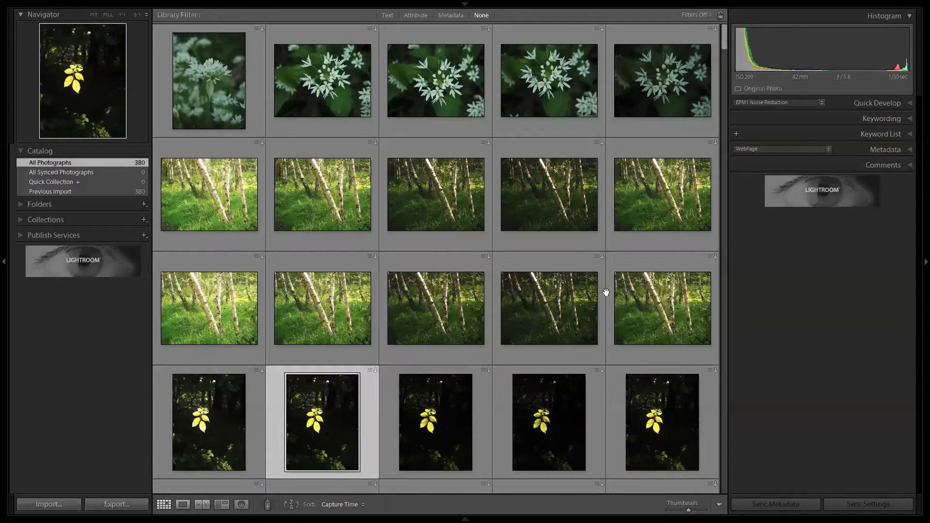
{"action": "key", "text": "e"}
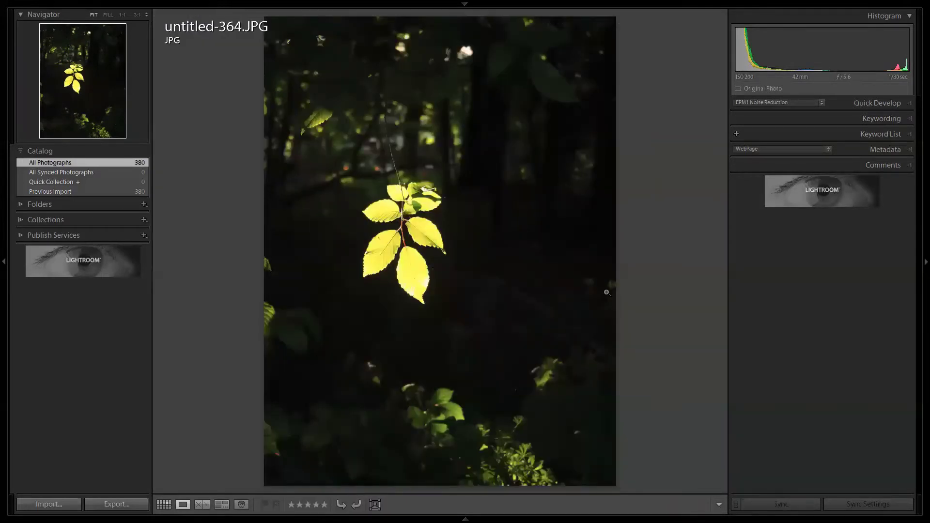
{"action": "key", "text": "g"}
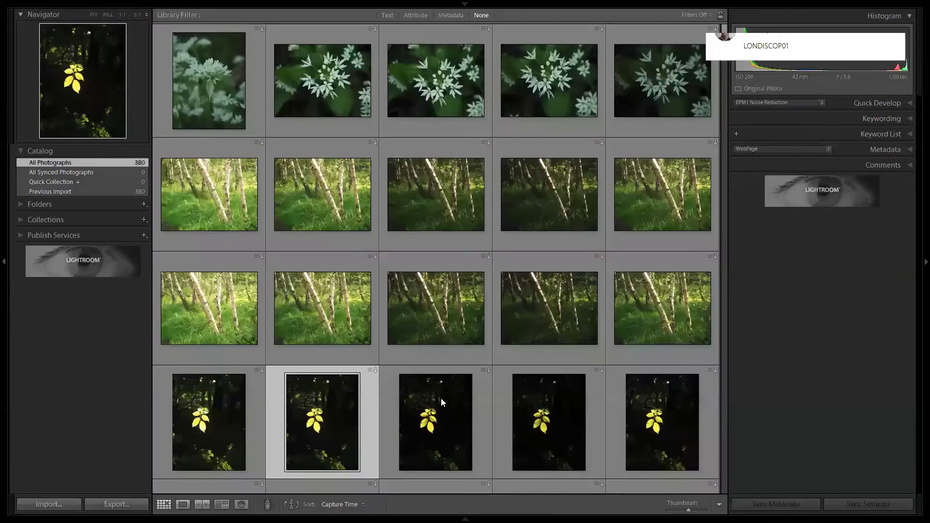
{"action": "key", "text": "e"}
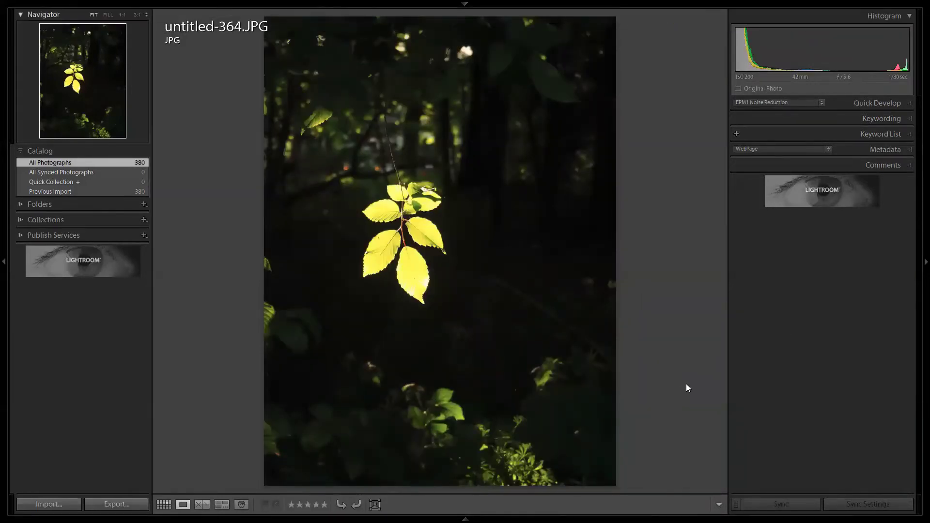
{"action": "key", "text": "alt+Tab"}
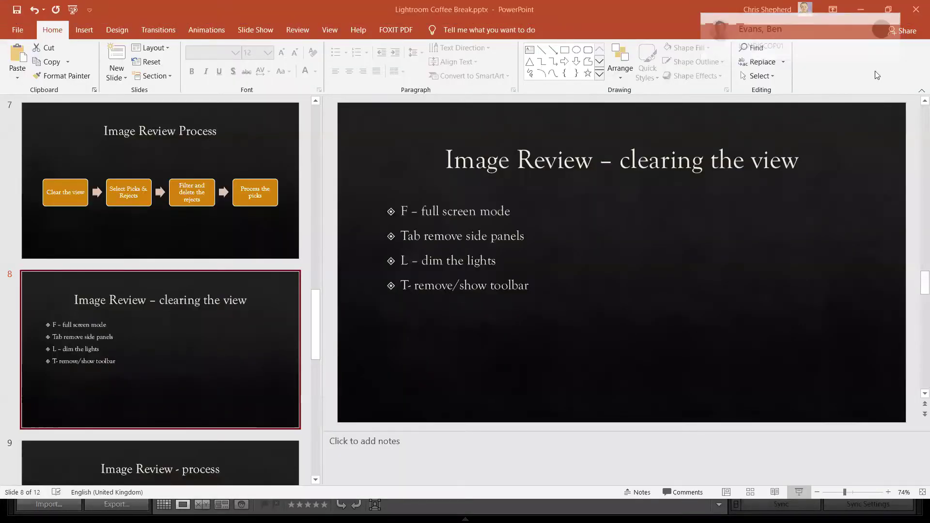
{"action": "key", "text": "alt+Tab"}
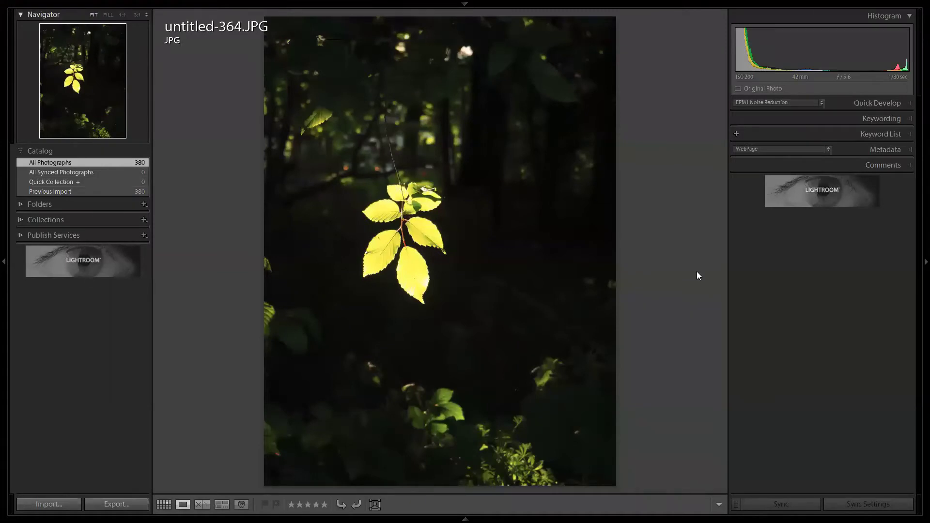
From the grid, select a dark birch photo, open untitled-364.JPG in Loupe view, and go back to the grid
{"action": "key", "text": "g"}
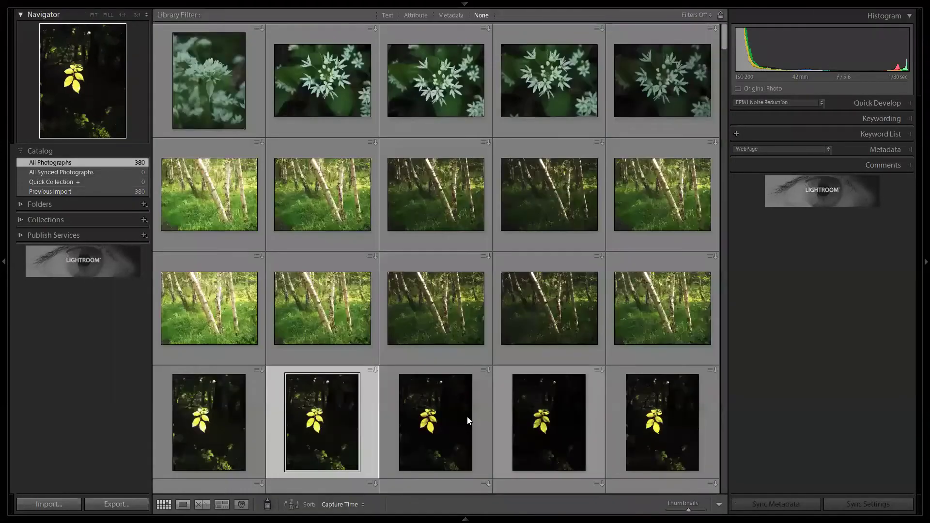
{"action": "left_click", "coordinate": [454, 306]}
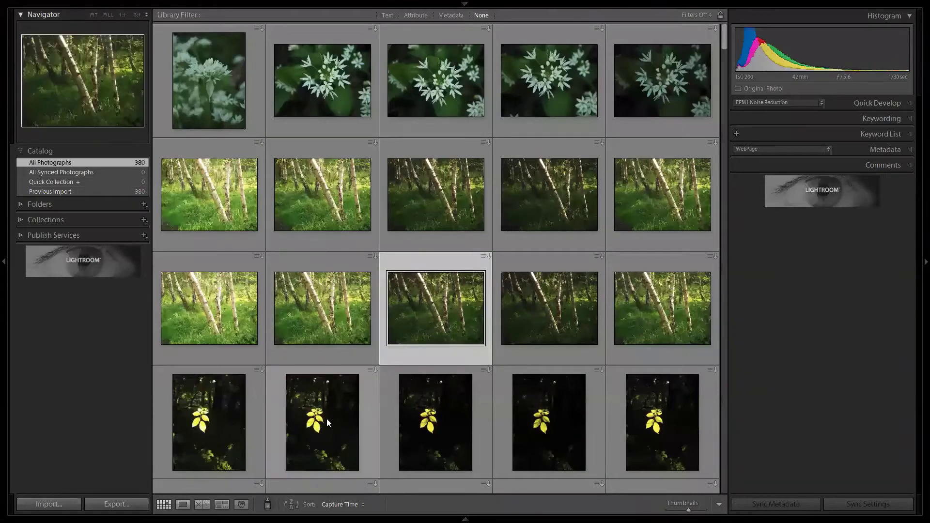
{"action": "double_click", "coordinate": [327, 418]}
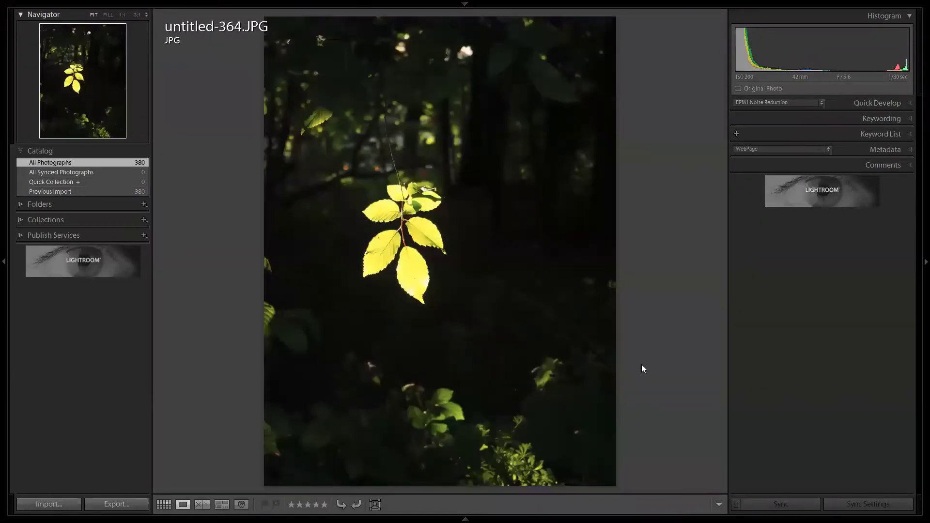
{"action": "key", "text": "g"}
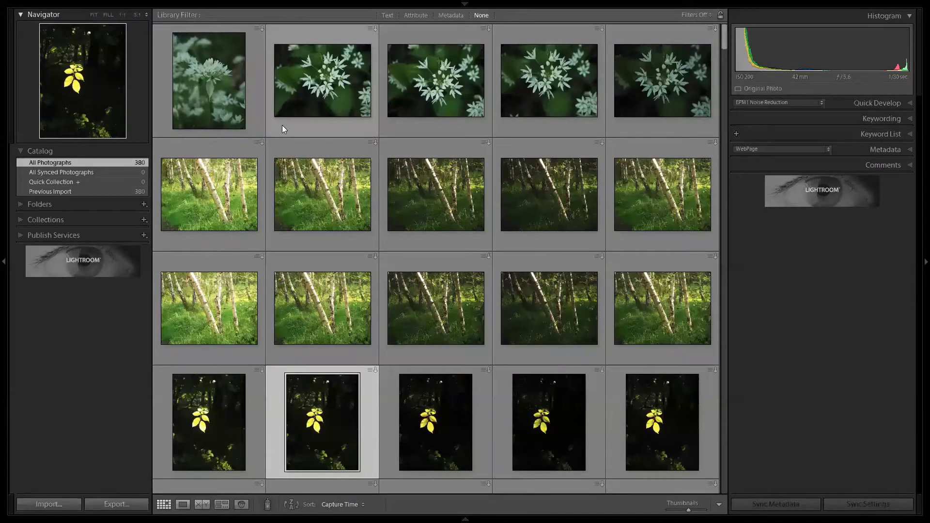
Reveal the hidden module picker and the full-screen menu bar, and examine the available window and help commands
{"action": "left_click", "coordinate": [465, 519]}
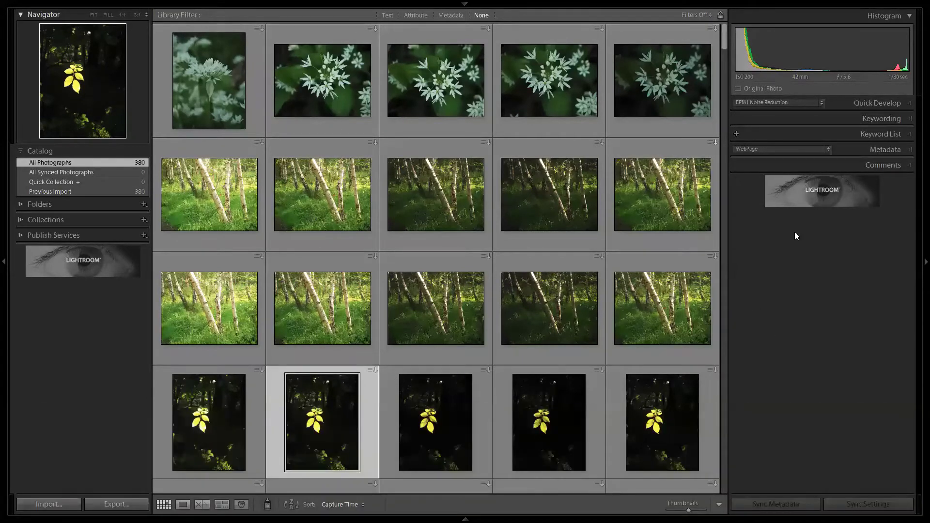
{"action": "mouse_move", "coordinate": [586, 3]}
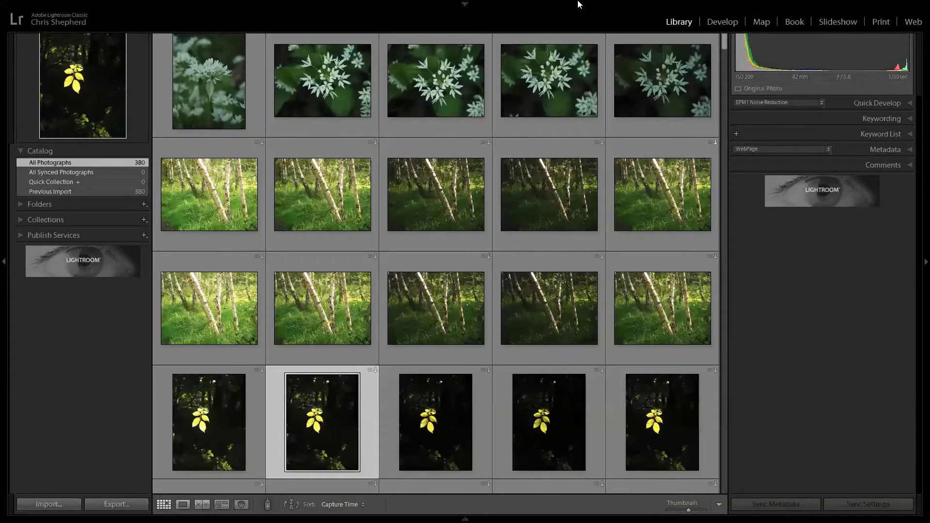
{"action": "mouse_move", "coordinate": [500, 4]}
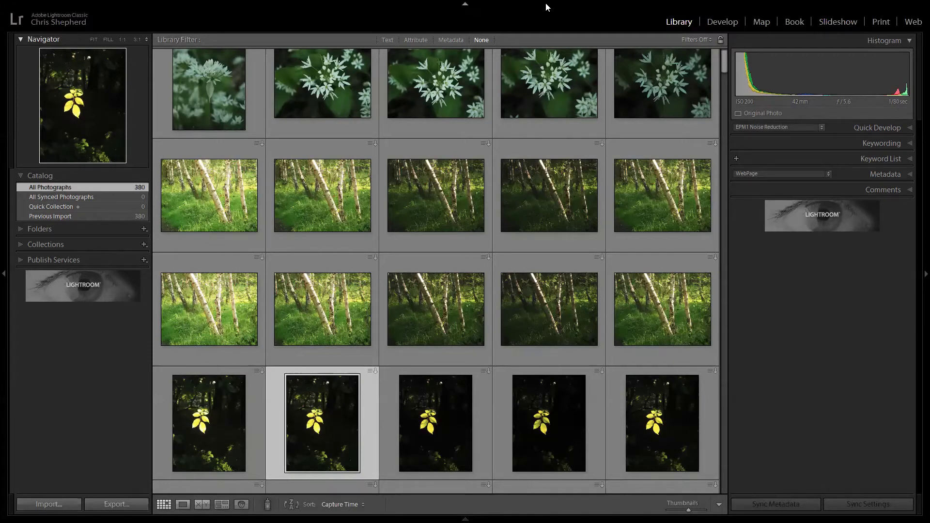
{"action": "key", "text": "F5"}
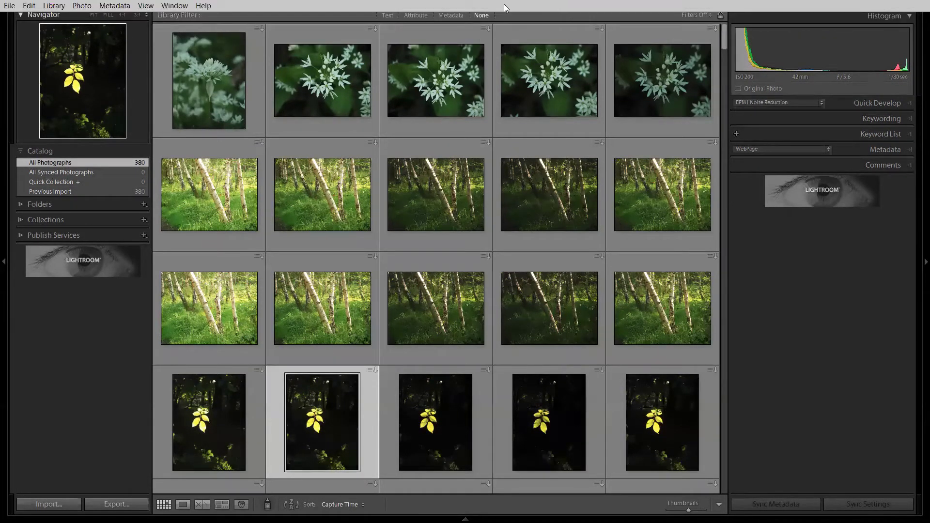
{"action": "left_click", "coordinate": [173, 6]}
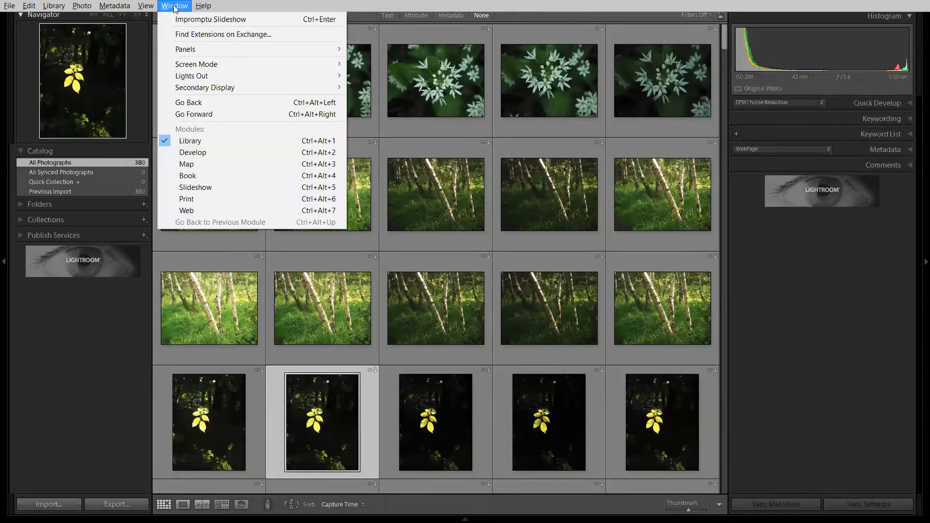
{"action": "mouse_move", "coordinate": [203, 6]}
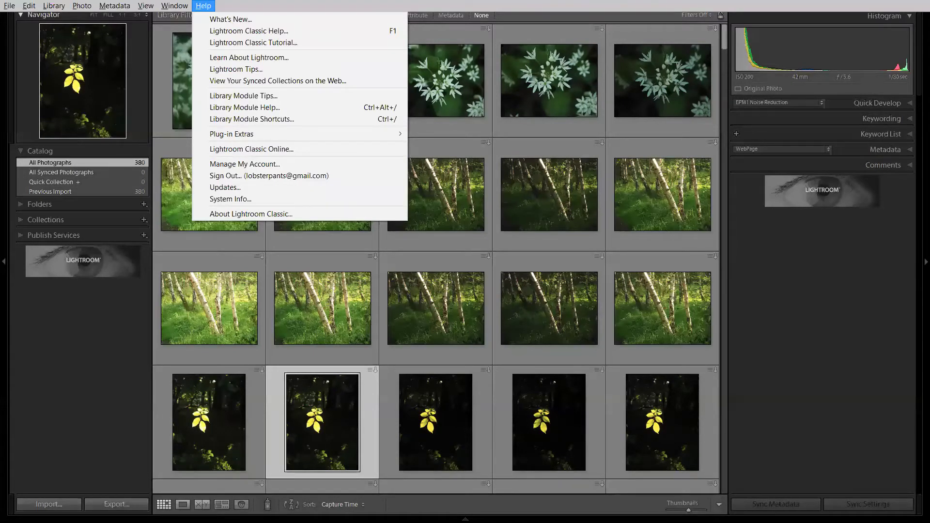
{"action": "left_click", "coordinate": [90, 380]}
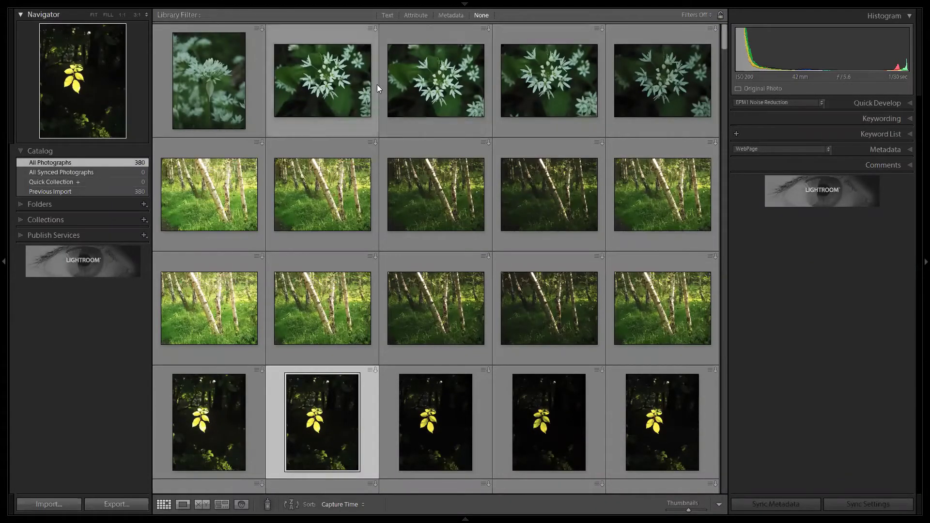
Select the first white-flower photo in the grid and display it in full-screen preview
{"action": "left_click", "coordinate": [220, 76]}
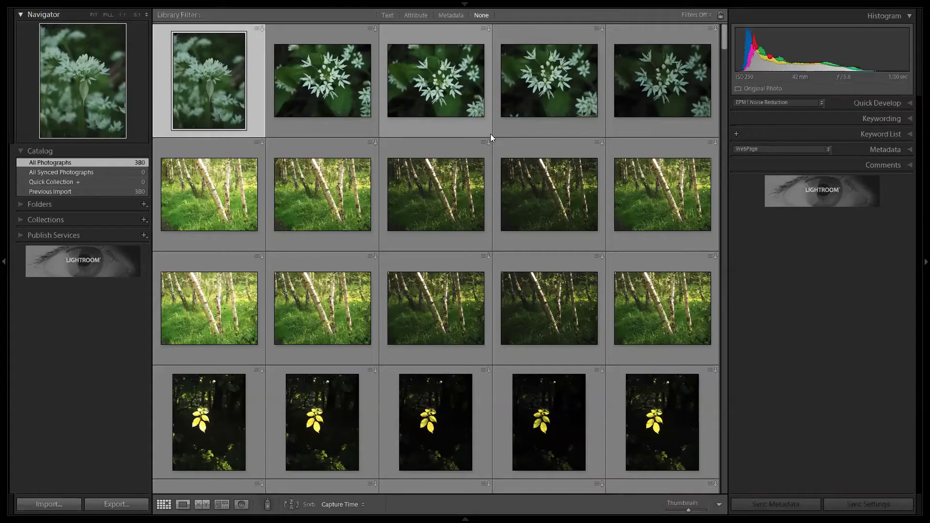
{"action": "key", "text": "f"}
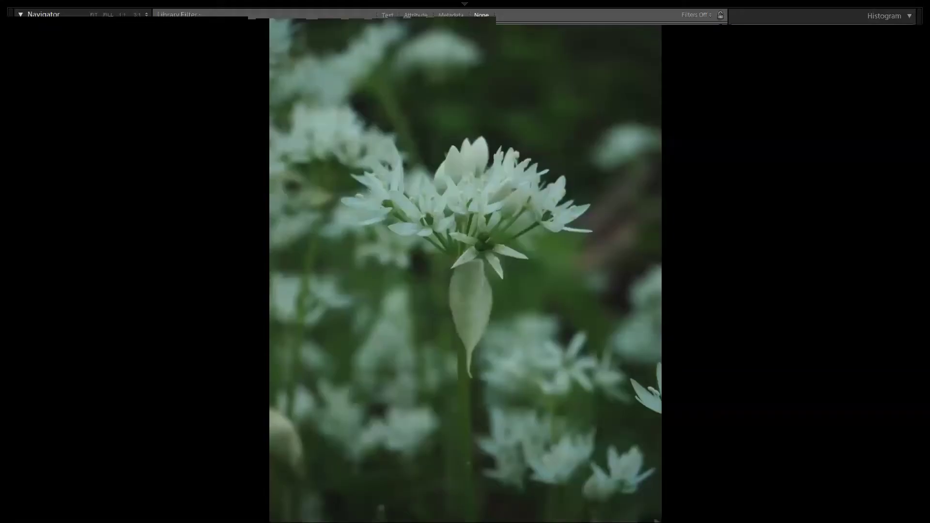
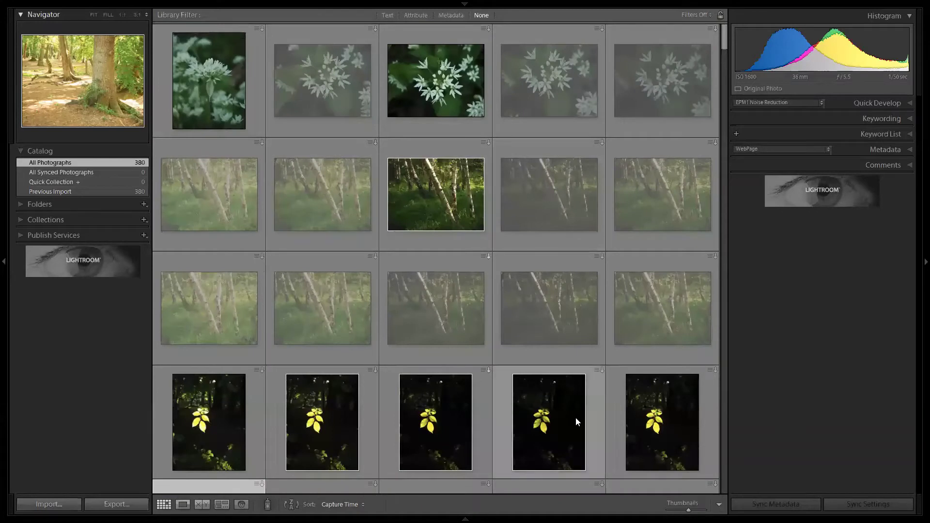
Select the fourth yellow-leaf photo, hide the toolbar, and look over the flagged and rejected thumbnails in the grid
{"action": "left_click", "coordinate": [577, 418]}
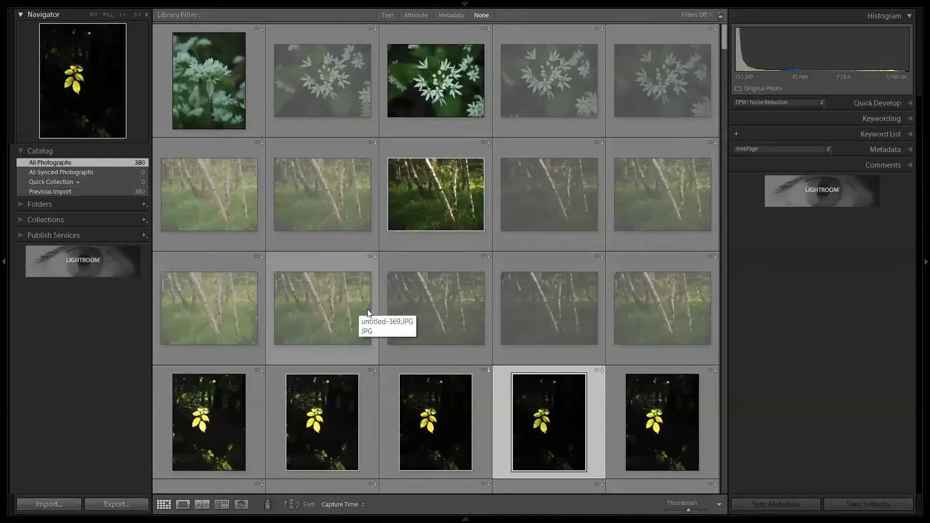
{"action": "key", "text": "t"}
{"action": "scroll", "coordinate": [367, 313], "scroll_direction": "down", "scroll_amount": 2}
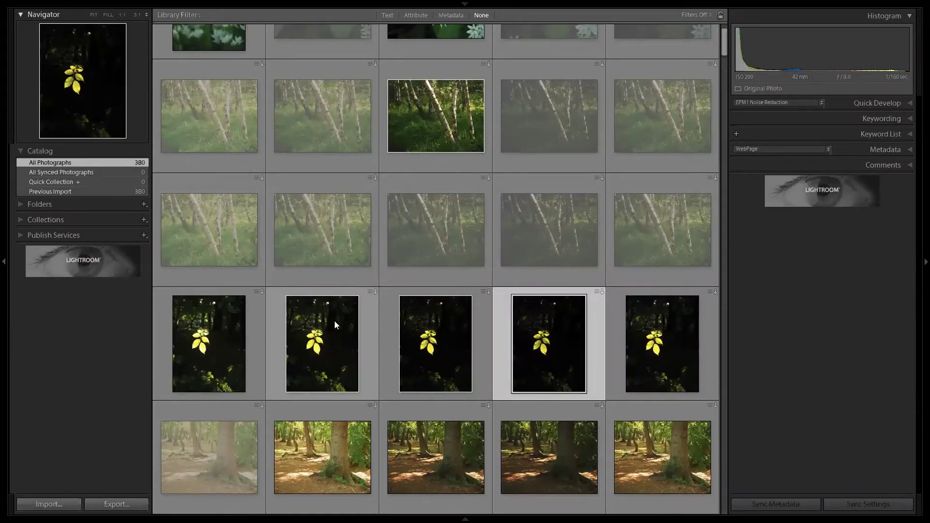
{"action": "scroll", "coordinate": [334, 321], "scroll_direction": "up", "scroll_amount": 2}
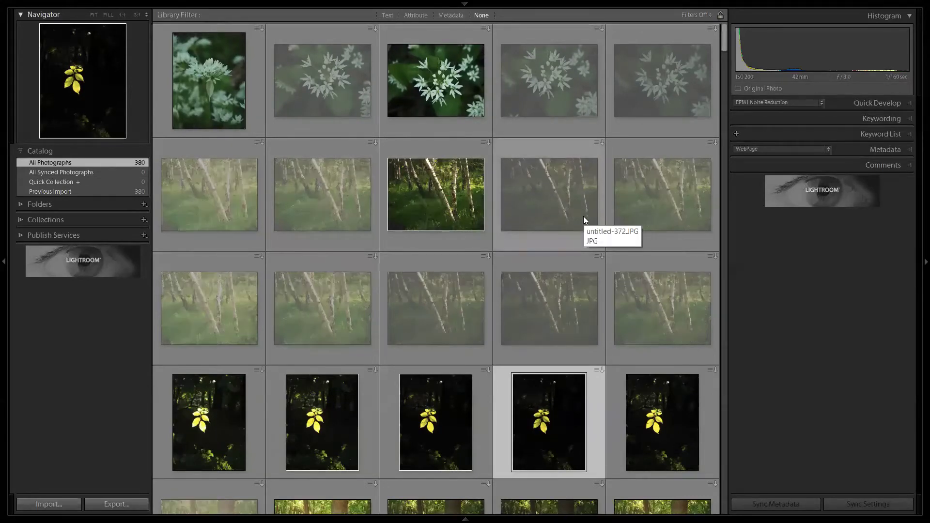
Check the "Image Review – clearing the view" slide in PowerPoint and switch back to Lightroom Classic
{"action": "key", "text": "alt+Tab"}
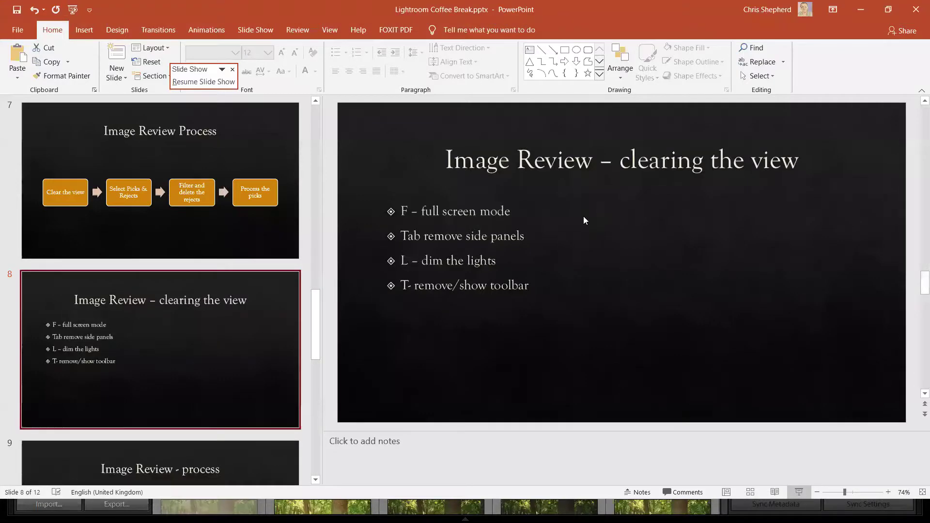
{"action": "key", "text": "alt+Tab"}
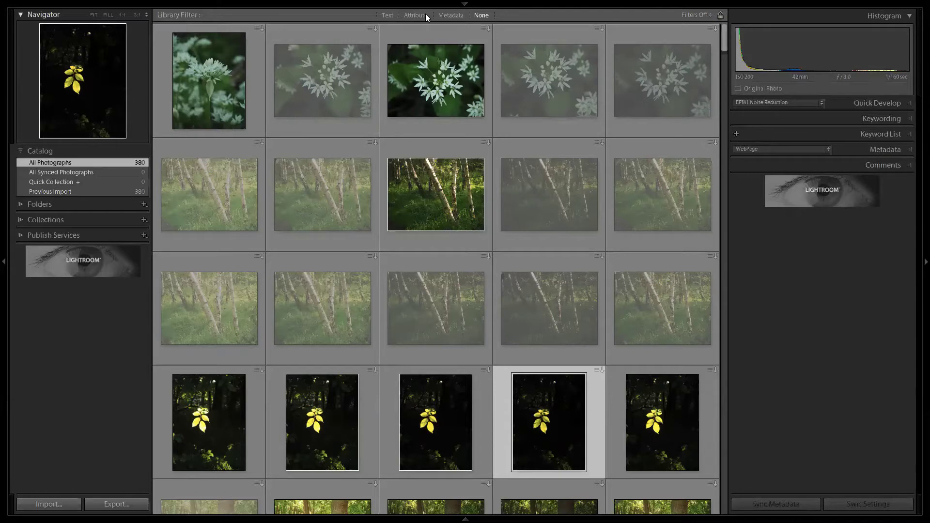
Filter the library by attribute to show only the photos flagged as picks
{"action": "mouse_move", "coordinate": [470, 2]}
{"action": "left_click", "coordinate": [414, 15]}
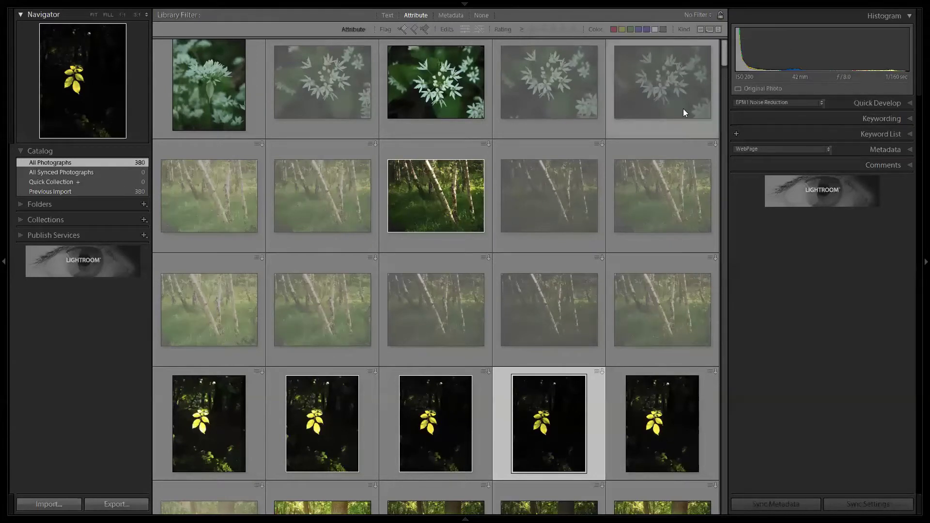
{"action": "left_click", "coordinate": [404, 29]}
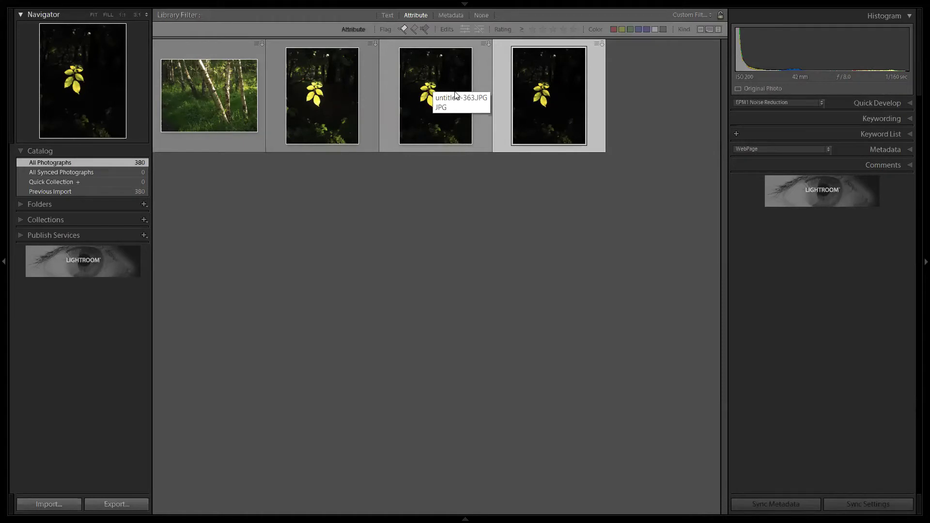
Compare the grid filtered by unflagged, rejected, and combined unflagged and rejected flag status, including with no filter
{"action": "left_click", "coordinate": [402, 28]}
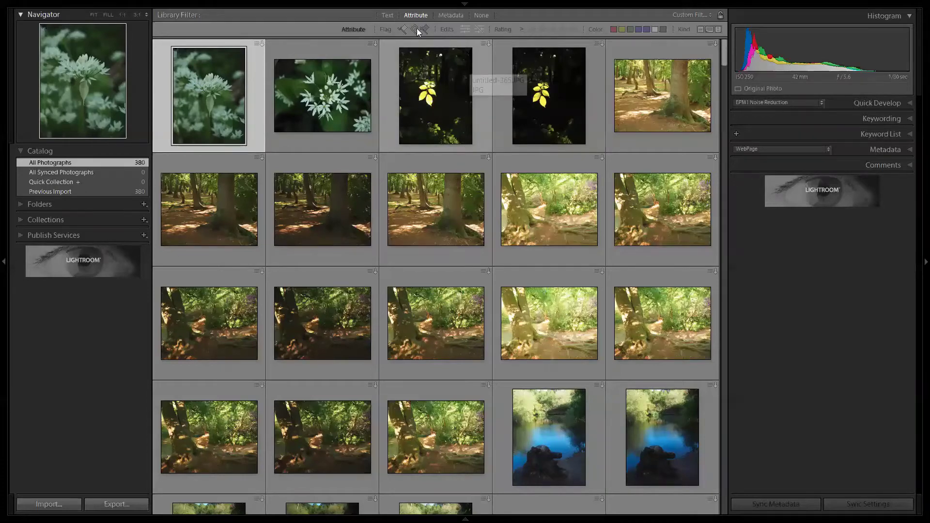
{"action": "key", "text": "ctrl+l"}
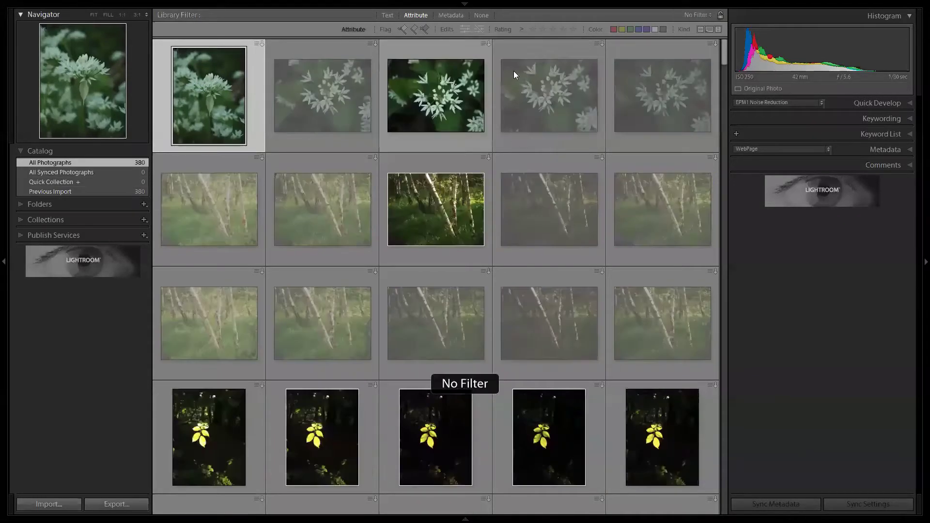
{"action": "left_click", "coordinate": [426, 28]}
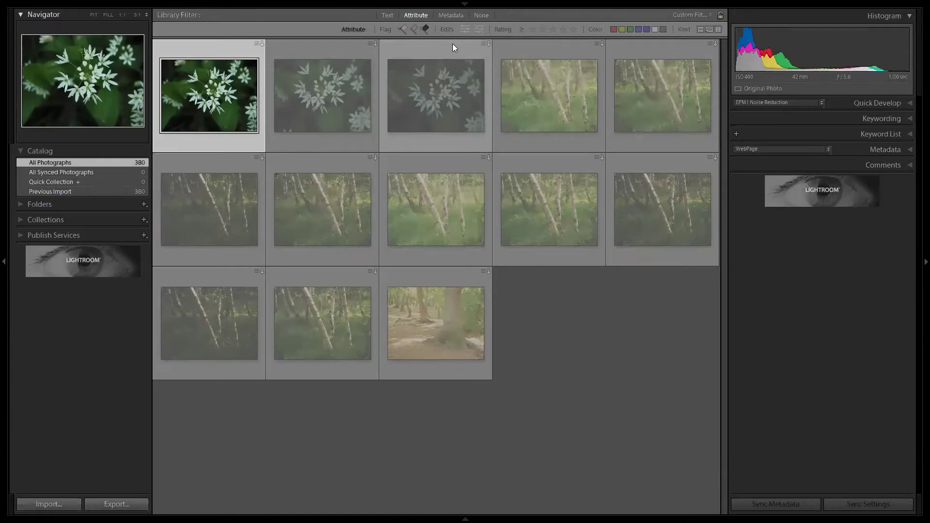
{"action": "left_click", "coordinate": [415, 28]}
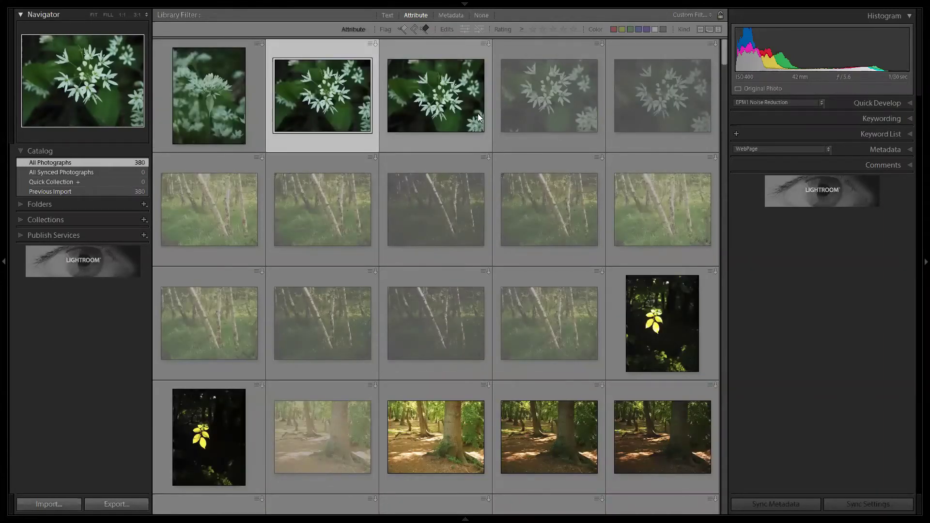
{"action": "left_click", "coordinate": [424, 28]}
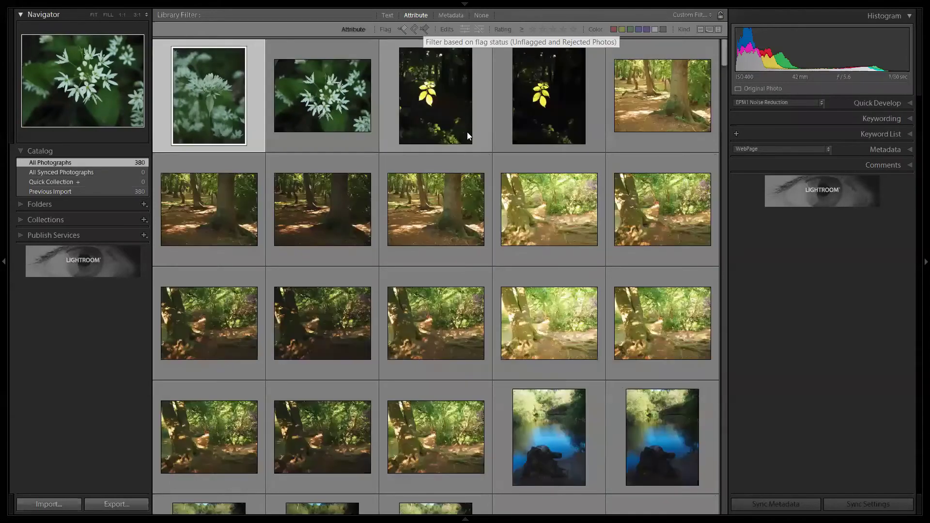
Try different combinations of the pick, unflagged and rejected flag filters, finishing with only the rejected photos shown
{"action": "left_click", "coordinate": [403, 28]}
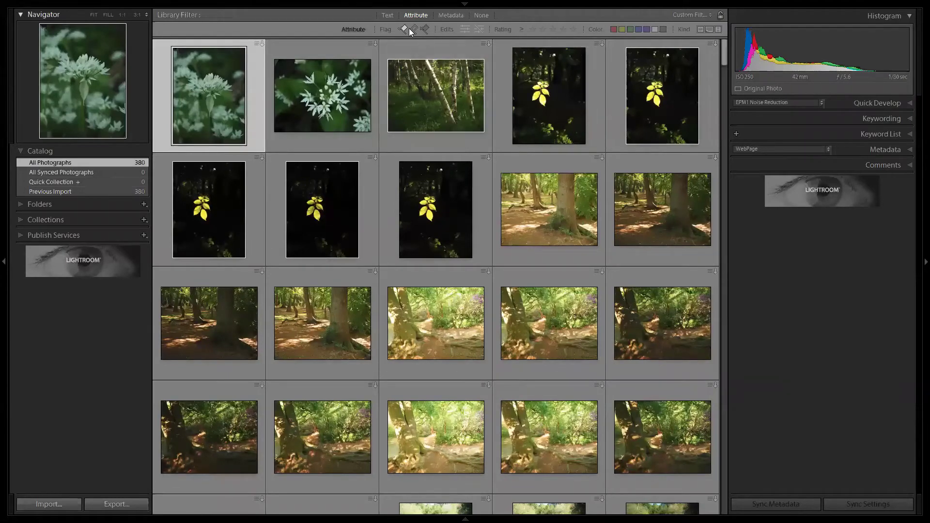
{"action": "left_click", "coordinate": [425, 28]}
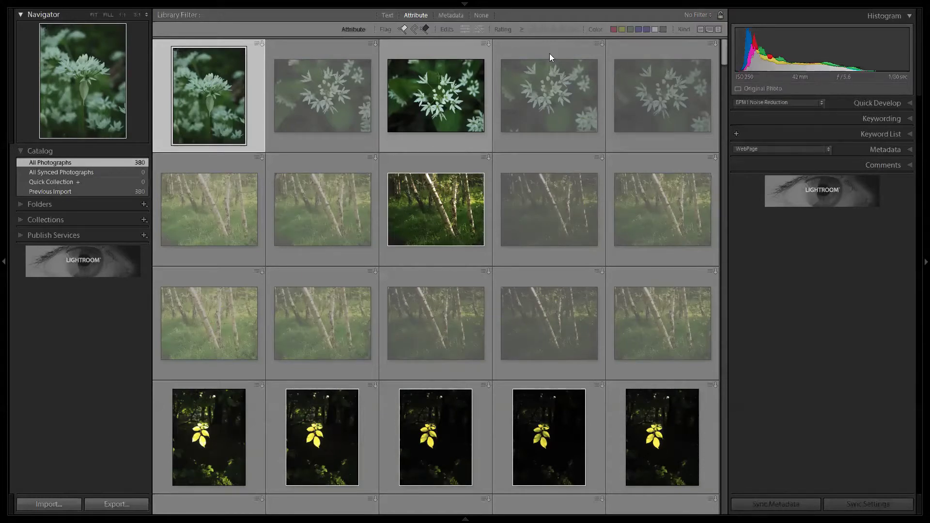
{"action": "left_click", "coordinate": [425, 29]}
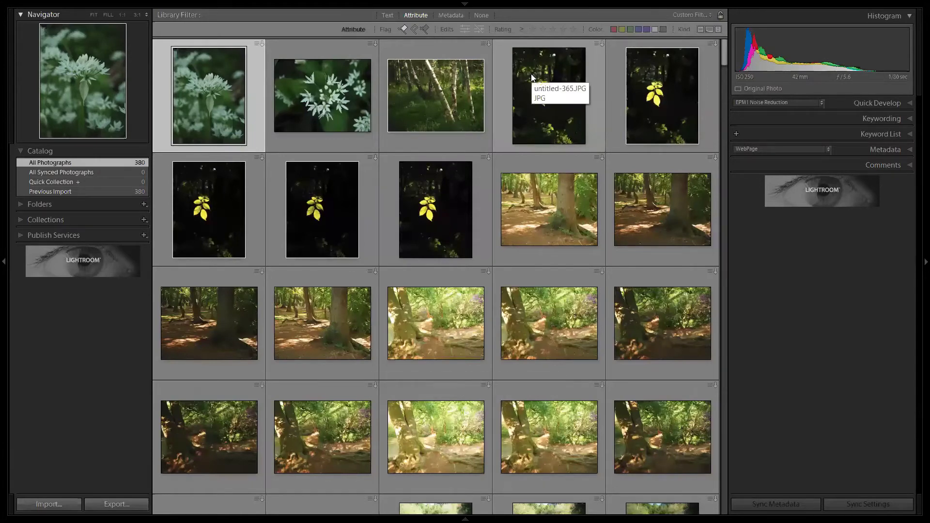
{"action": "left_click", "coordinate": [424, 29]}
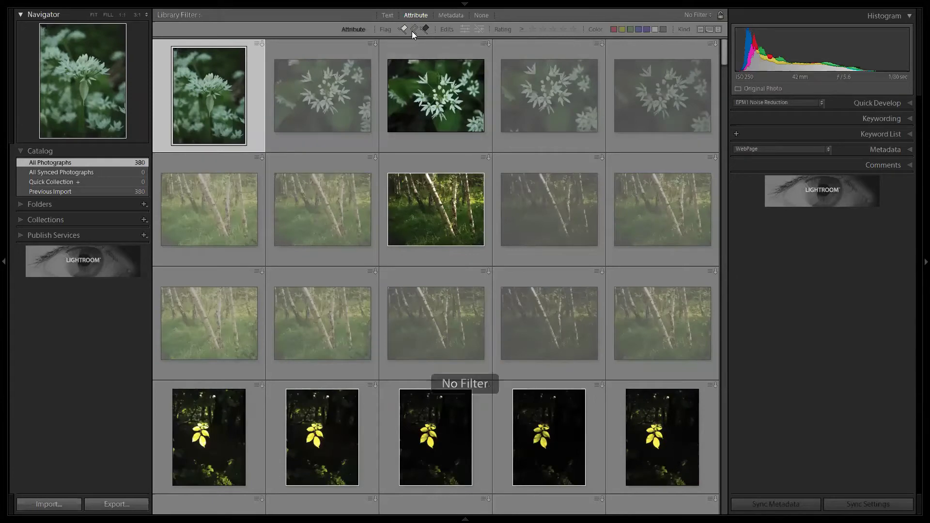
{"action": "left_click", "coordinate": [414, 29]}
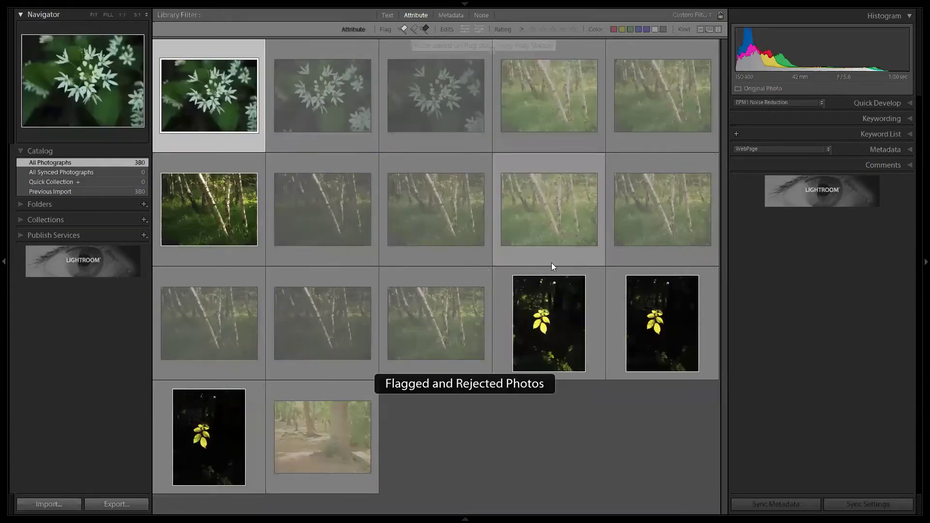
{"action": "left_click", "coordinate": [405, 28]}
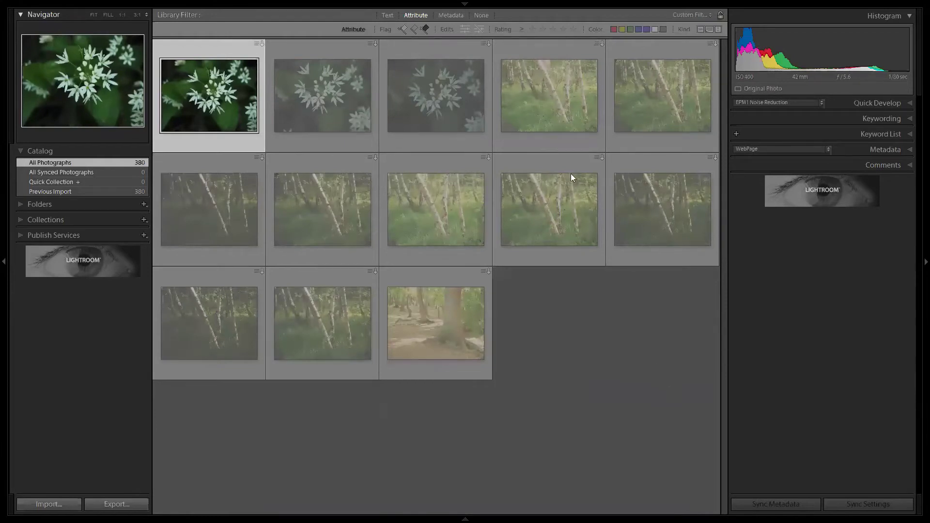
Check a few of the rejected birch and white-flower photos, and delete all rejected photos from disk
{"action": "left_click", "coordinate": [533, 179]}
{"action": "left_click", "coordinate": [649, 201]}
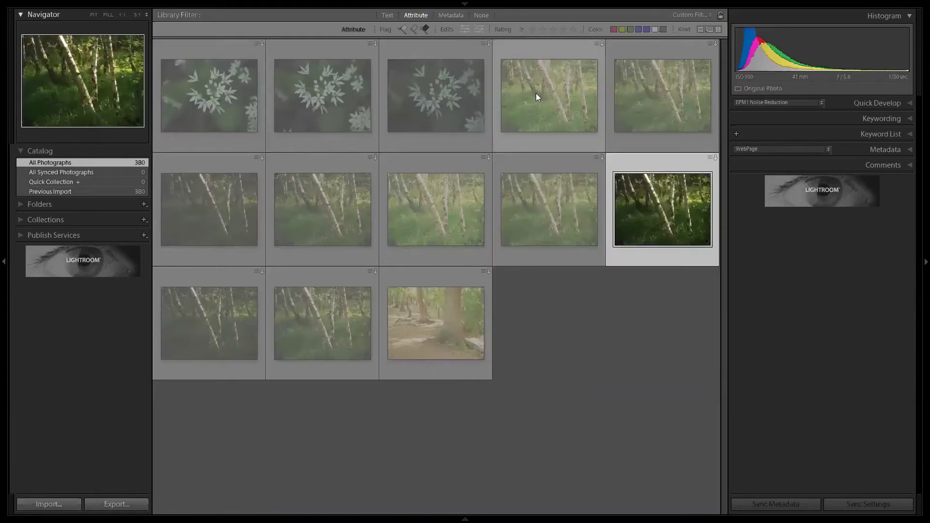
{"action": "left_click", "coordinate": [557, 101]}
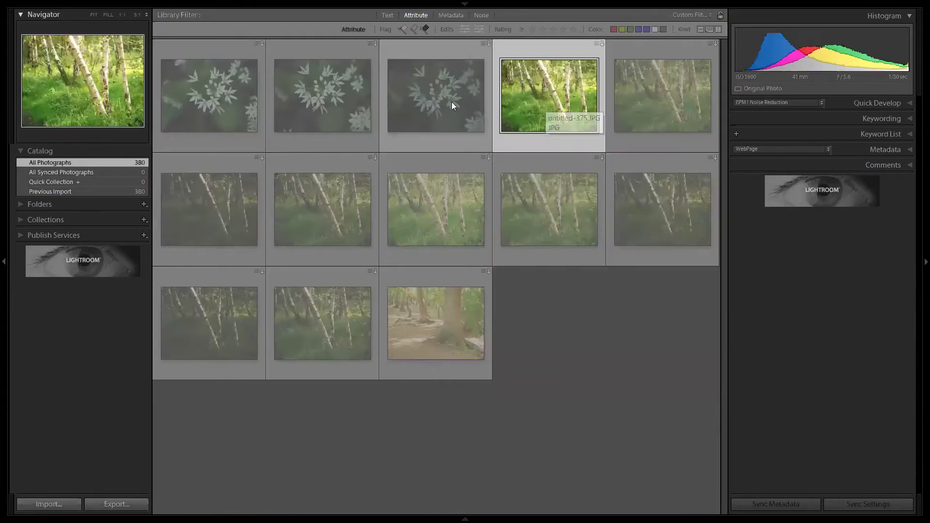
{"action": "key", "text": "Left"}
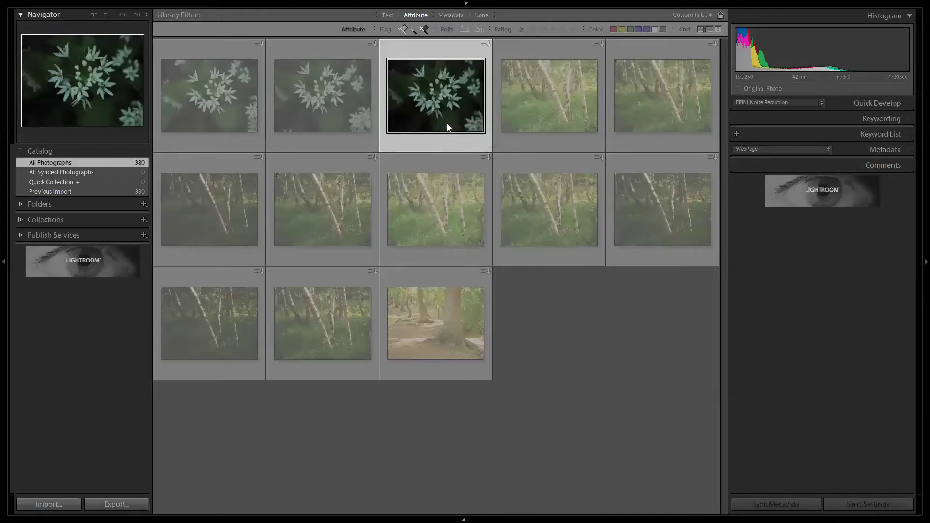
{"action": "key", "text": "ctrl+BackSpace"}
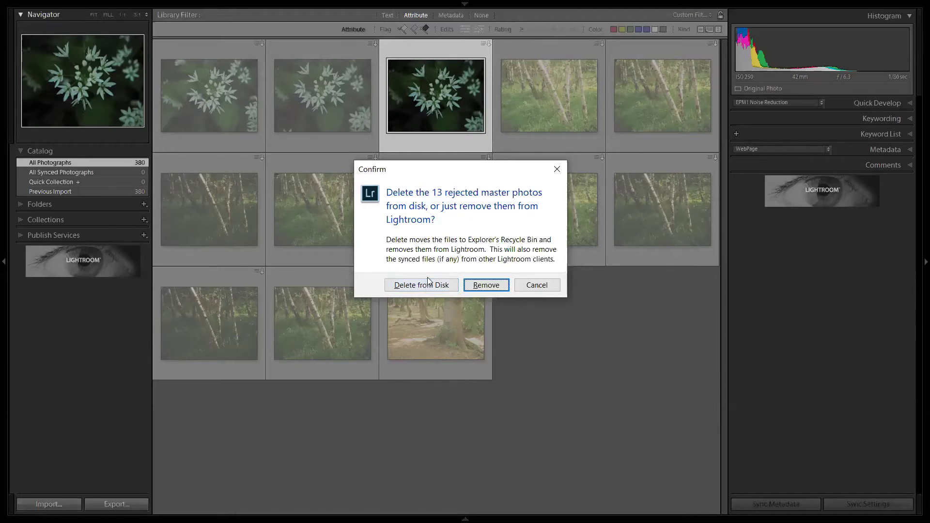
{"action": "left_click", "coordinate": [431, 286]}
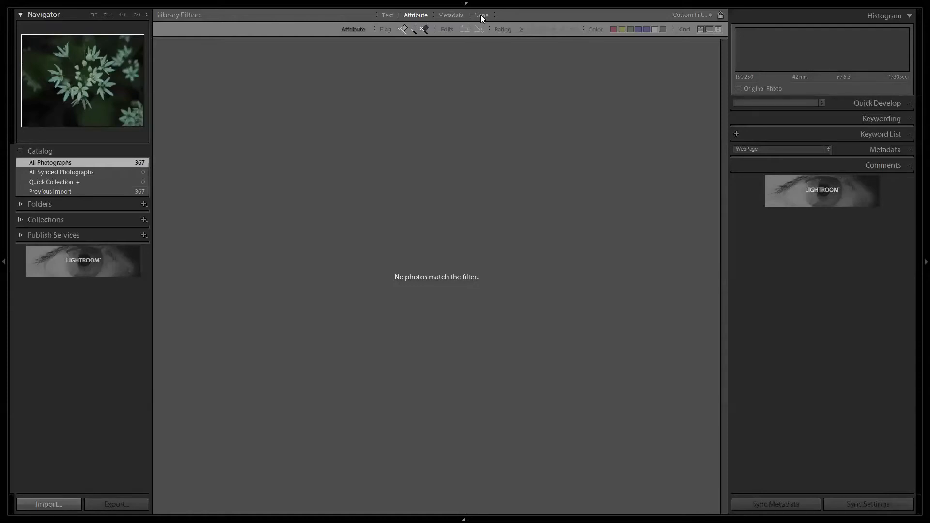
Turn off the library filter to show all photographs again
{"action": "mouse_move", "coordinate": [458, 1]}
{"action": "mouse_move", "coordinate": [389, 4]}
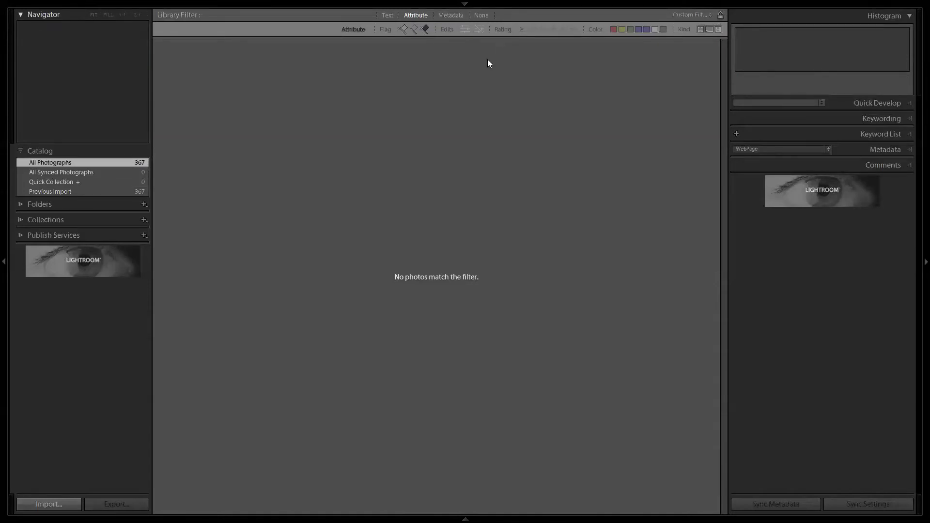
{"action": "key", "text": "ctrl+l"}
Select the bright tree-trunk photo together with the four brightest woodland path photos in the two rows below it
{"action": "left_click", "coordinate": [584, 213]}
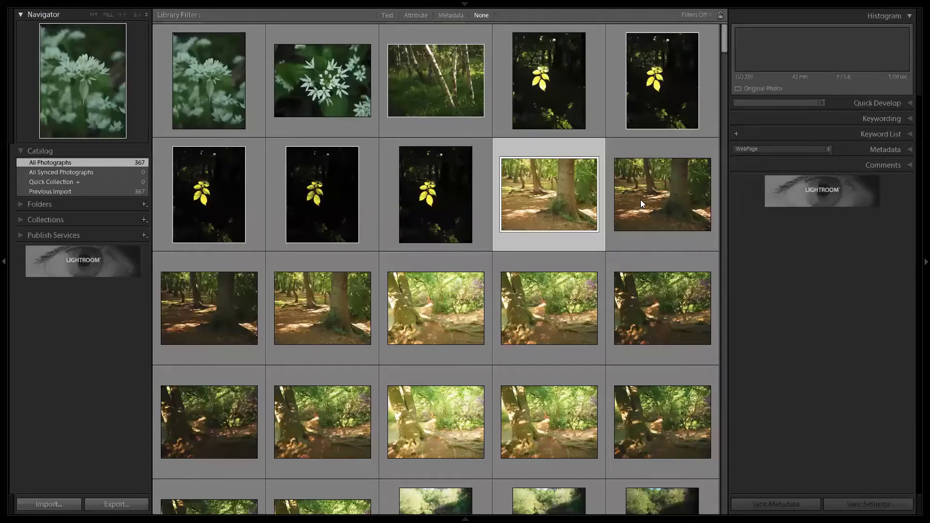
{"action": "left_click", "coordinate": [626, 240], "text": "ctrl"}
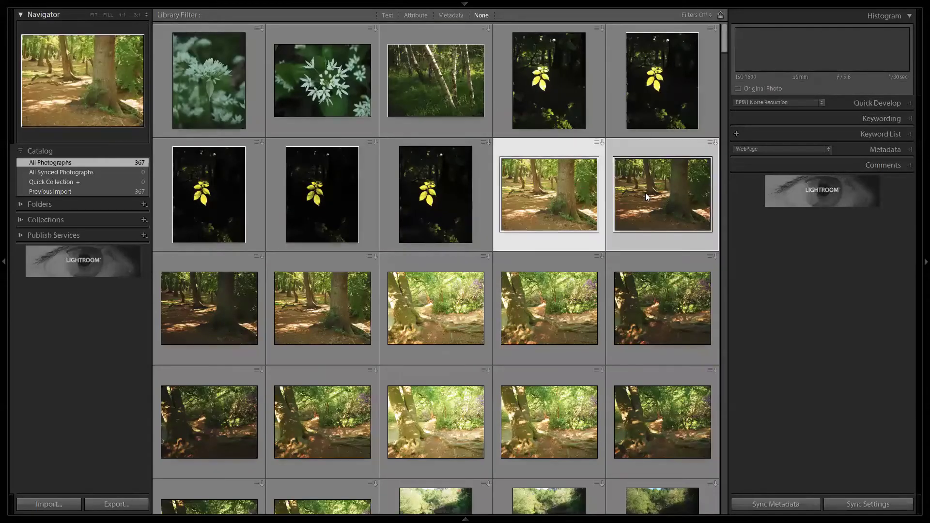
{"action": "left_click", "coordinate": [629, 224], "text": "ctrl"}
{"action": "left_click", "coordinate": [645, 316], "text": "ctrl"}
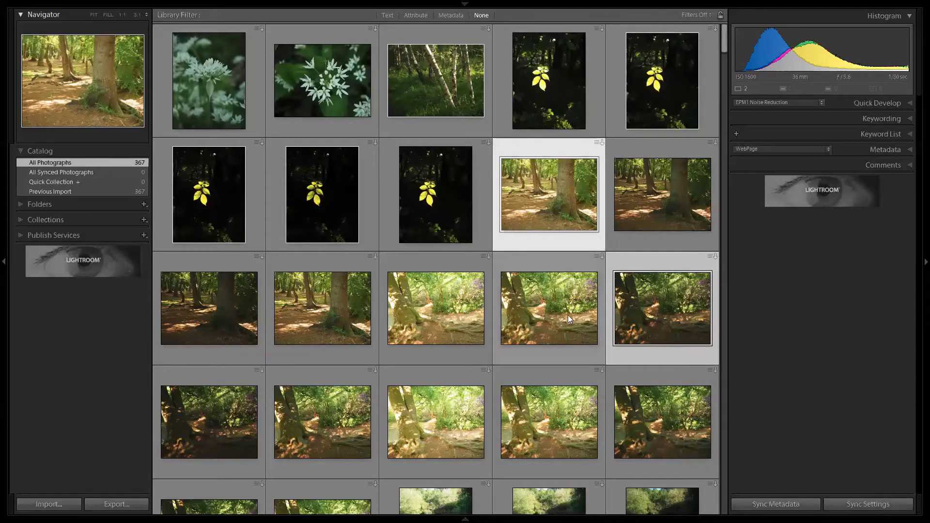
{"action": "left_click", "coordinate": [670, 306], "text": "ctrl"}
{"action": "left_click", "coordinate": [543, 314], "text": "ctrl"}
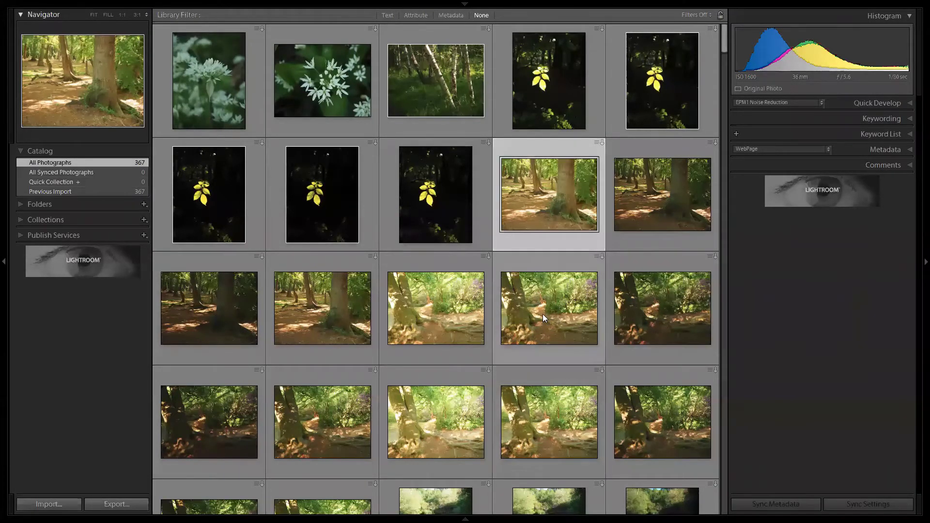
{"action": "left_click", "coordinate": [445, 328], "text": "ctrl"}
{"action": "left_click", "coordinate": [450, 427], "text": "ctrl"}
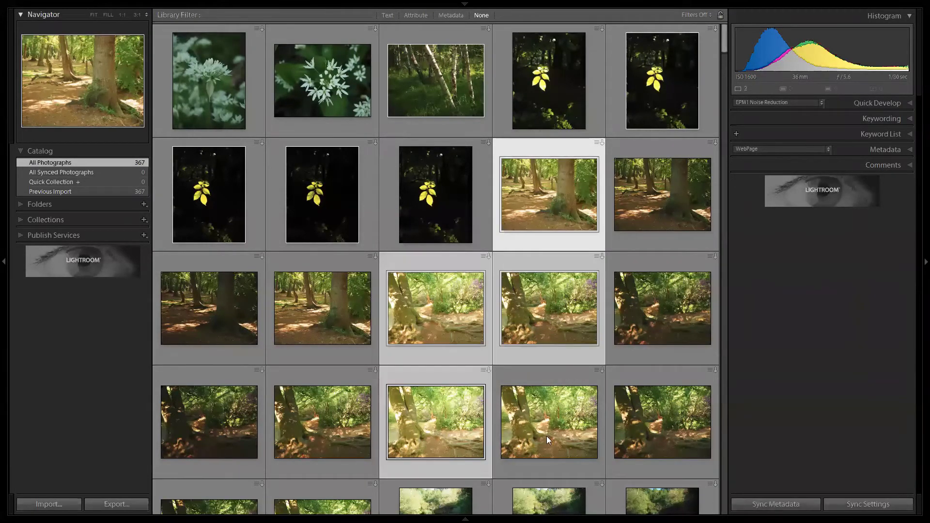
{"action": "left_click", "coordinate": [547, 433], "text": "ctrl"}
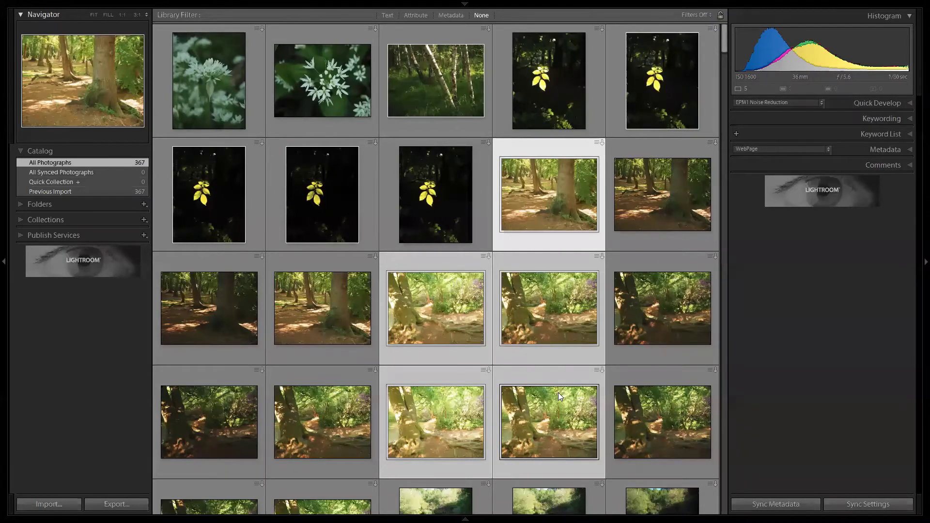
Add the first four blue lake photos to the current selection
{"action": "scroll", "coordinate": [558, 393], "scroll_direction": "down", "scroll_amount": 3}
{"action": "left_click", "coordinate": [466, 378]}
{"action": "left_click", "coordinate": [599, 383]}
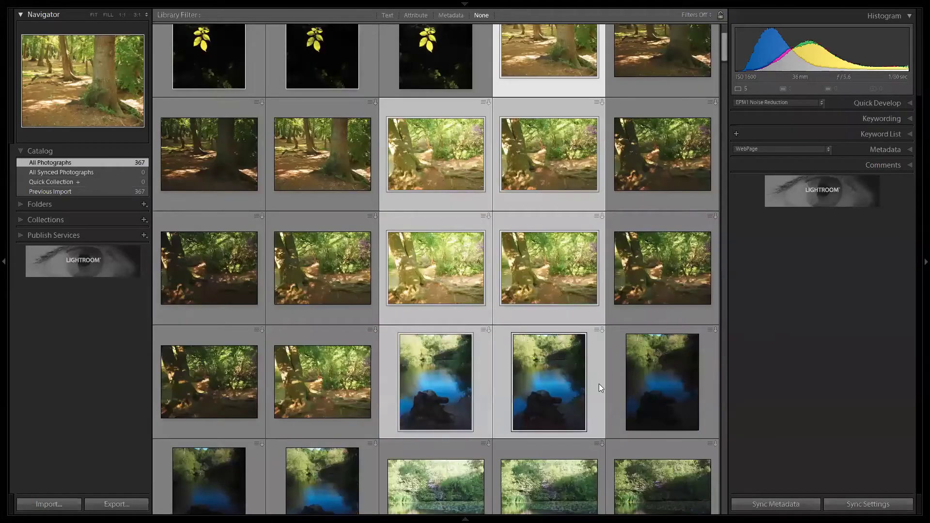
{"action": "left_click", "coordinate": [659, 381], "text": "ctrl"}
{"action": "left_click", "coordinate": [215, 490], "text": "ctrl"}
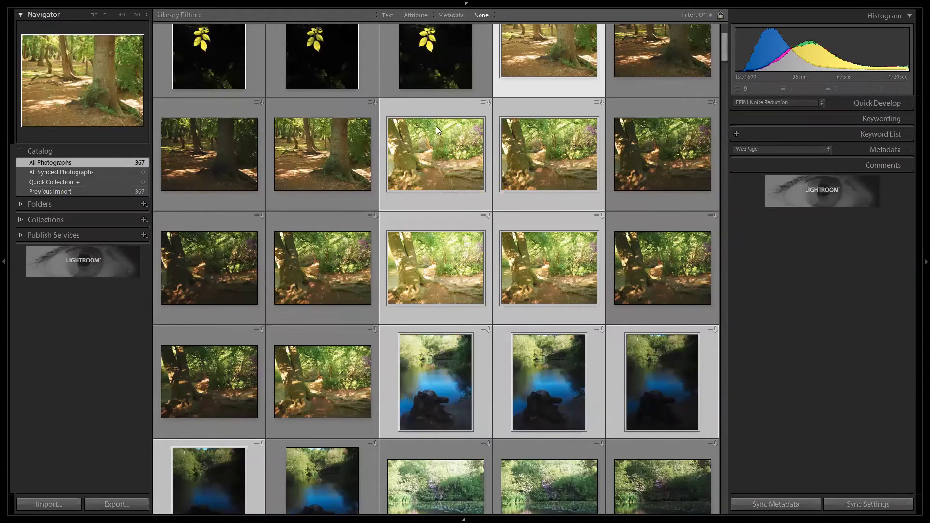
Bring up the removal confirmation for the nine selected photos and cancel it
{"action": "right_click", "coordinate": [466, 106]}
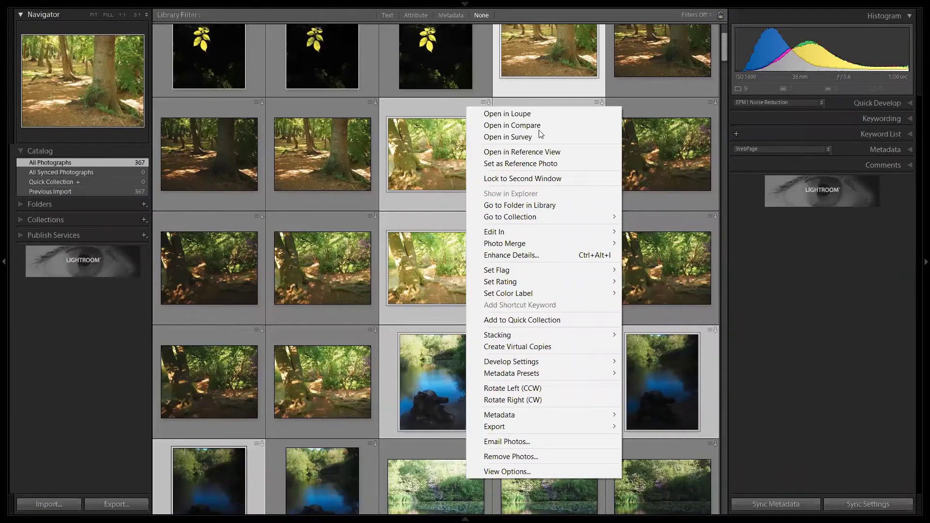
{"action": "left_click", "coordinate": [525, 457]}
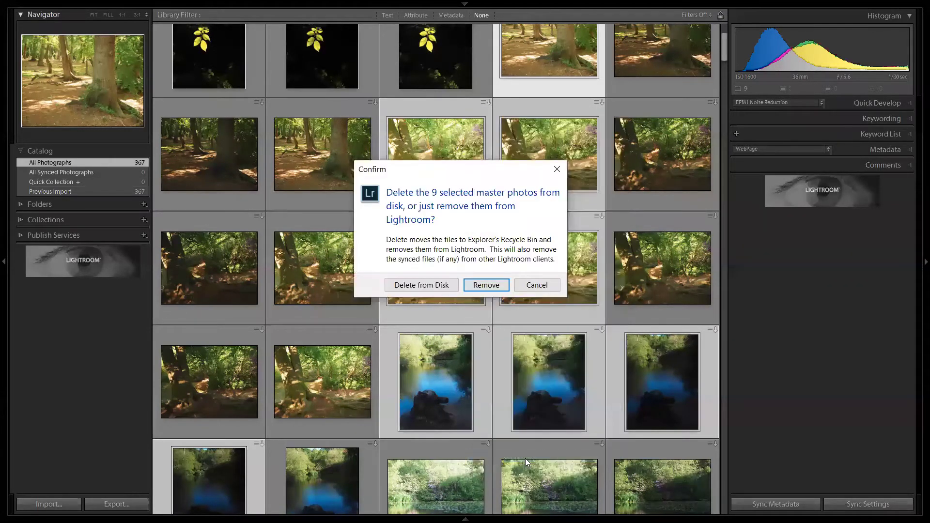
{"action": "left_click", "coordinate": [545, 287]}
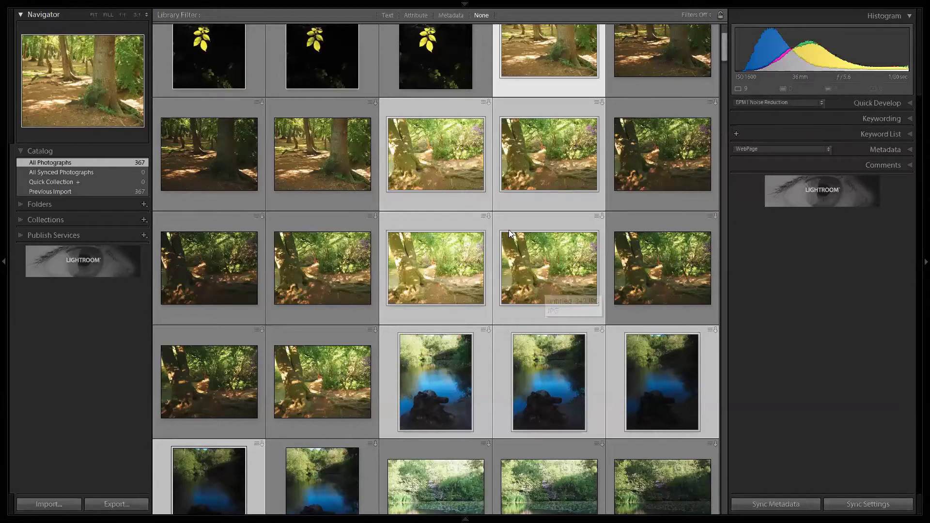
Show the filmstrip, check the Lightroom Coffee Break presentation in PowerPoint, and switch back to Lightroom Classic
{"action": "key", "text": "F6"}
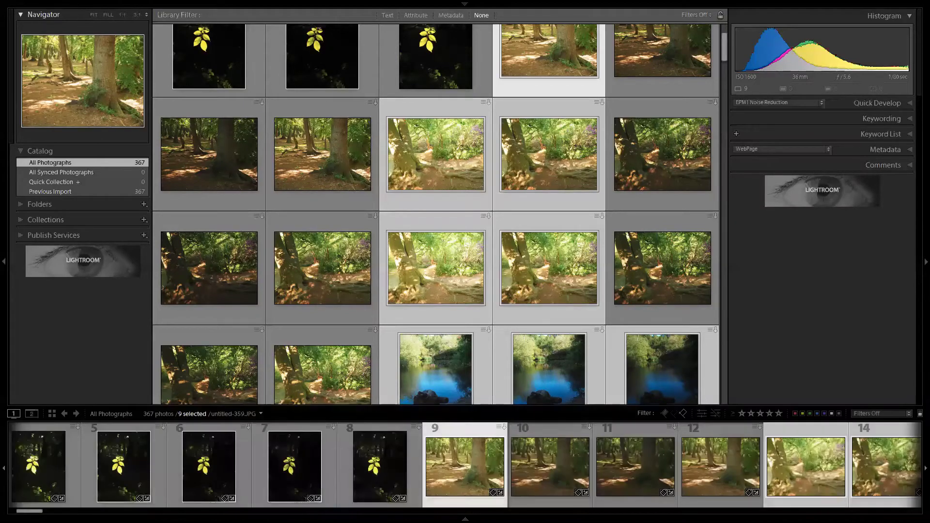
{"action": "key", "text": "alt+Tab"}
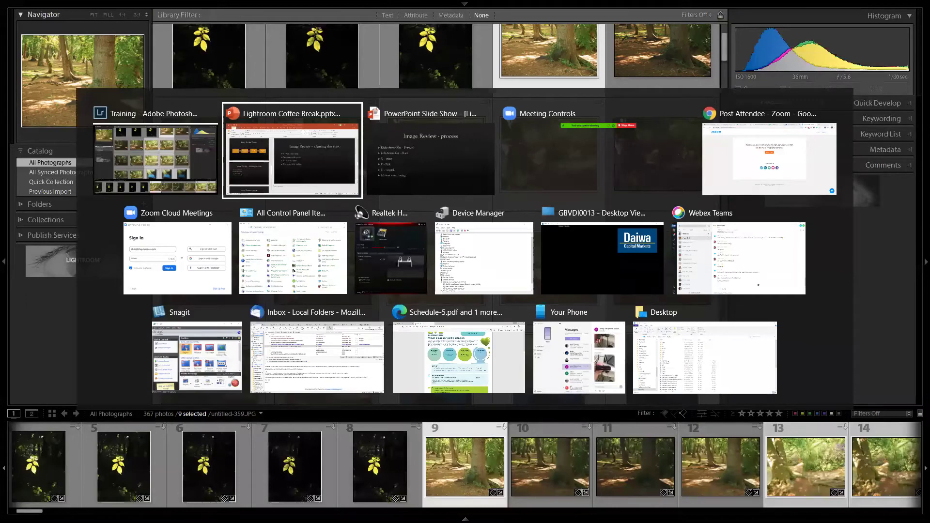
{"action": "key", "text": "alt+Tab"}
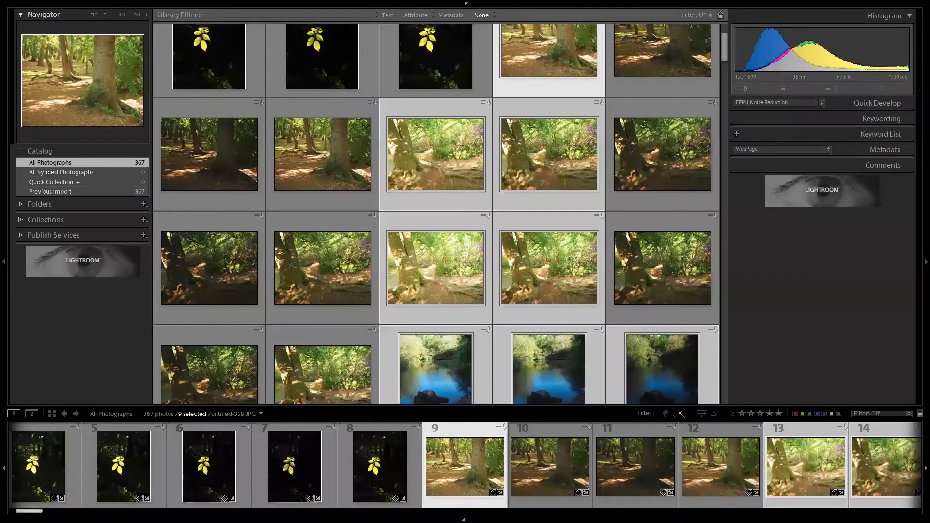
Add the 11th and 12th photos in the filmstrip to the selection and flag all selected photos as rejected
{"action": "left_click", "coordinate": [624, 454], "text": "ctrl"}
{"action": "left_click", "coordinate": [707, 459], "text": "ctrl"}
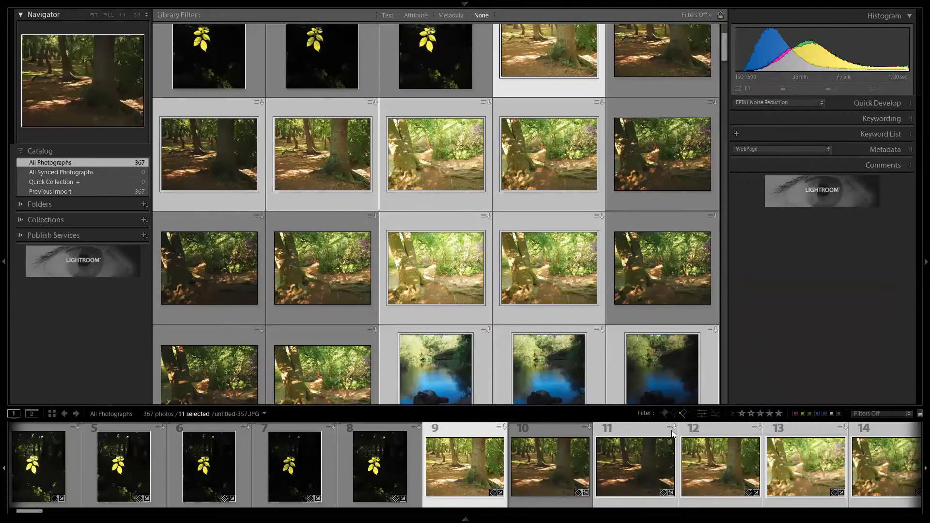
{"action": "key", "text": "x"}
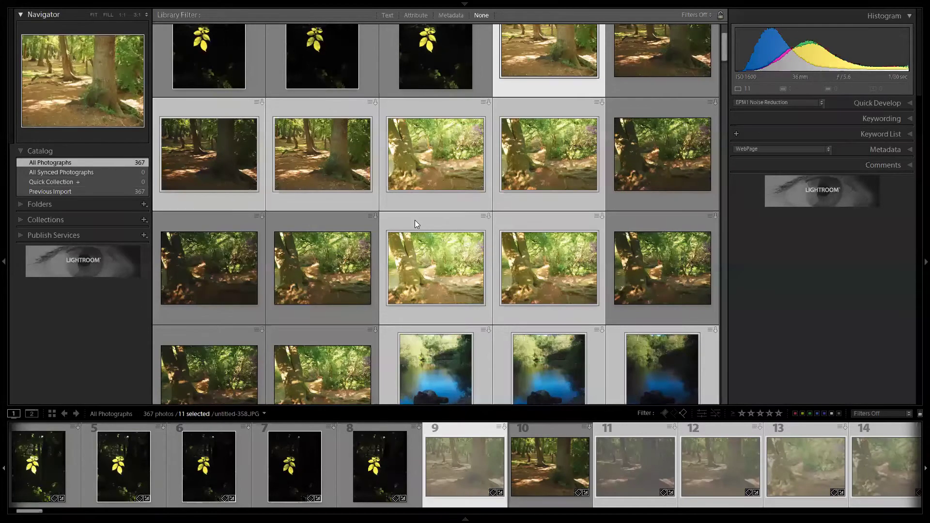
Locate the Delete Rejected Photos command without running it
{"action": "mouse_move", "coordinate": [154, 4]}
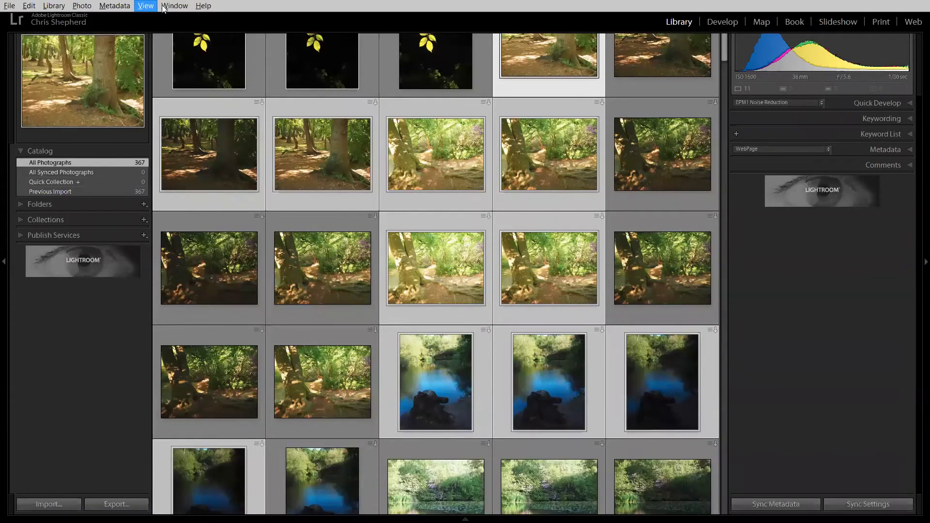
{"action": "left_click", "coordinate": [82, 6]}
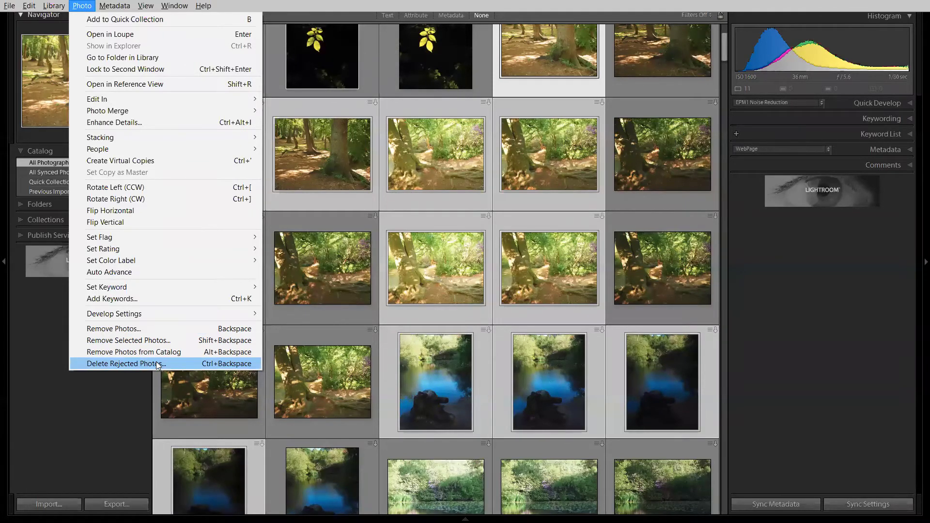
{"action": "left_click", "coordinate": [58, 379]}
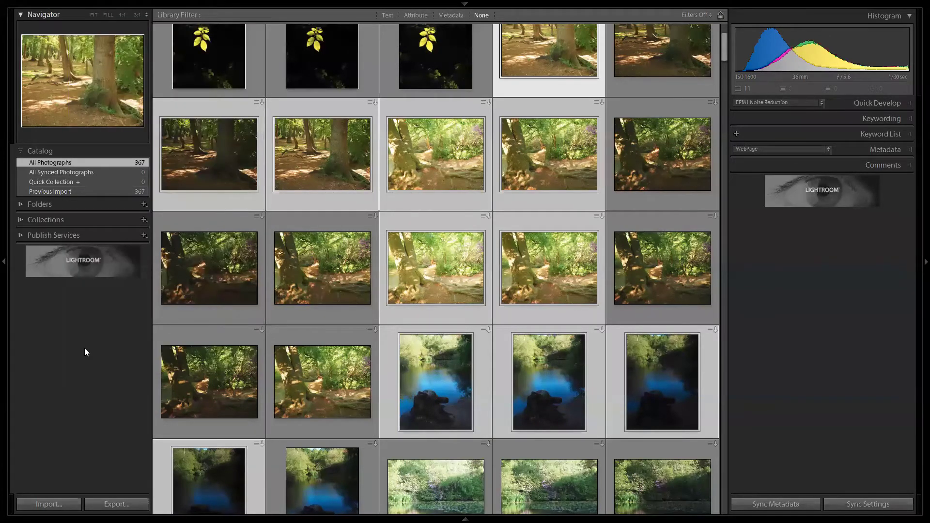
Hide and restore the side panels, and show the filmstrip, module picker and toolbar around the photo grid
{"action": "key", "text": "Tab"}
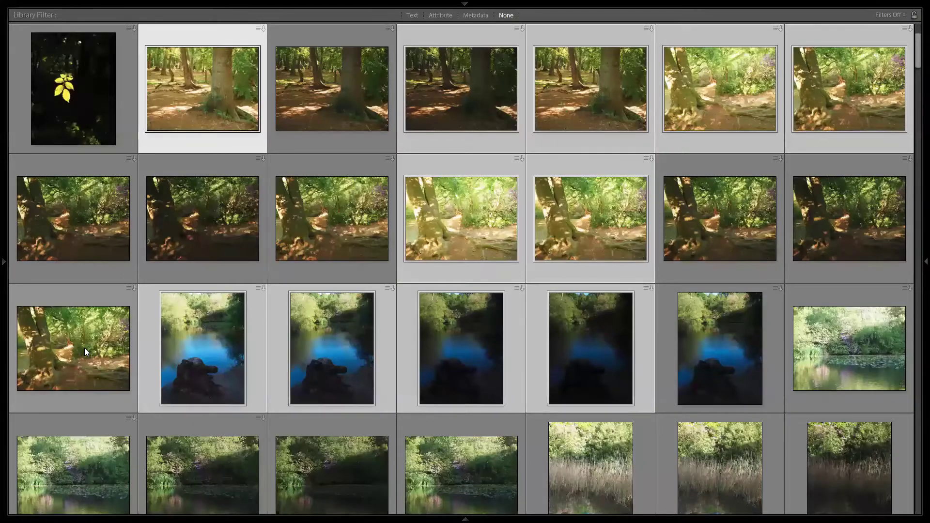
{"action": "key", "text": "Tab"}
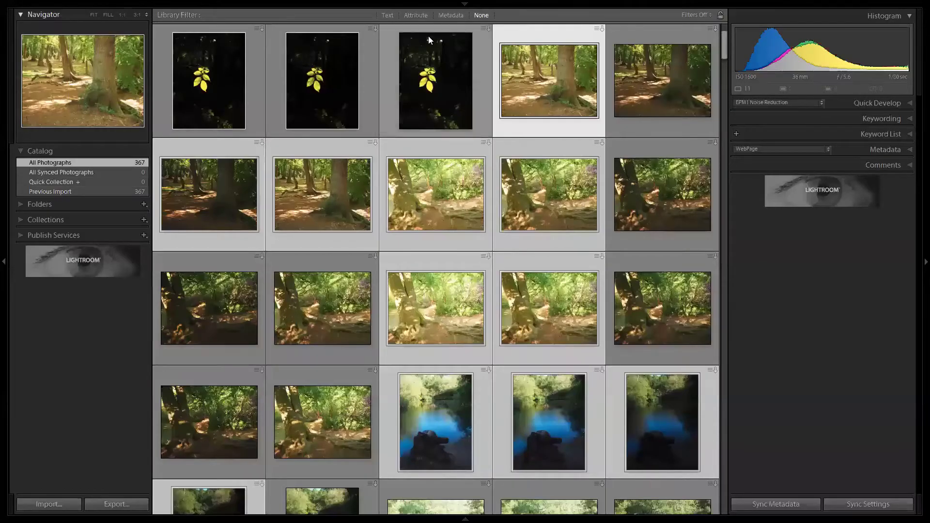
{"action": "left_click", "coordinate": [465, 519]}
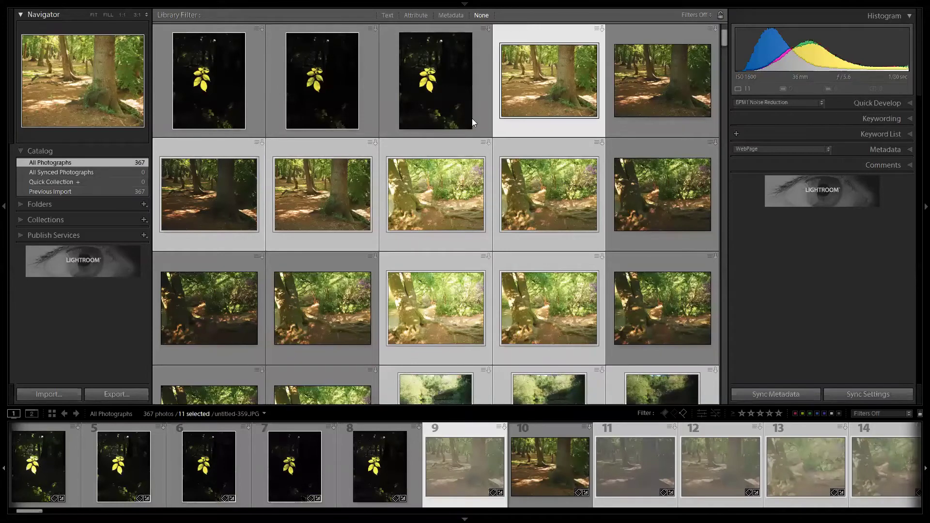
{"action": "mouse_move", "coordinate": [466, 1]}
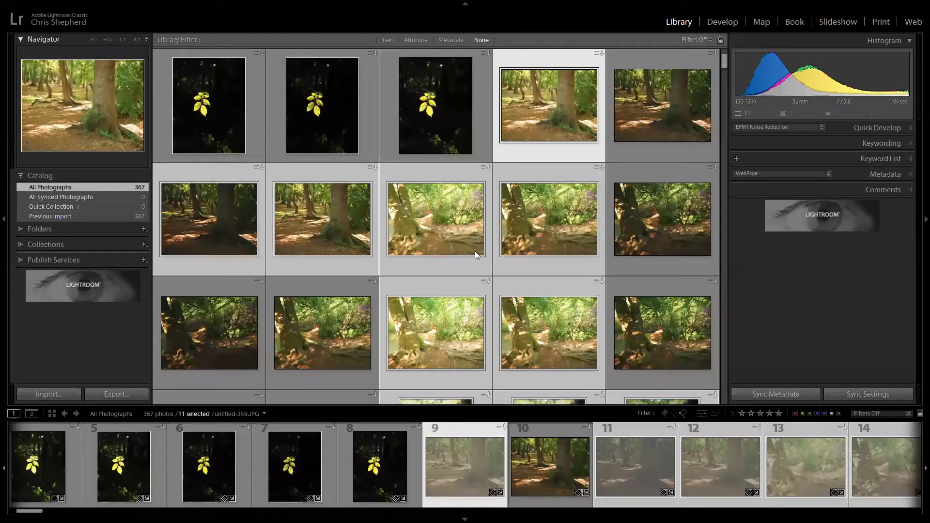
{"action": "key", "text": "t"}
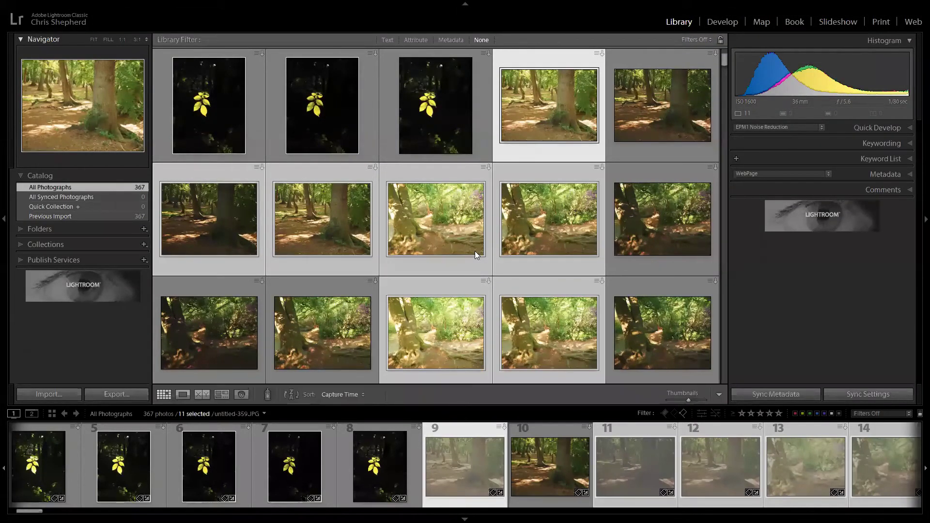
View the first selected tree photo in Loupe view without panels or toolbar, and bring back all panels except the filmstrip
{"action": "double_click", "coordinate": [564, 133]}
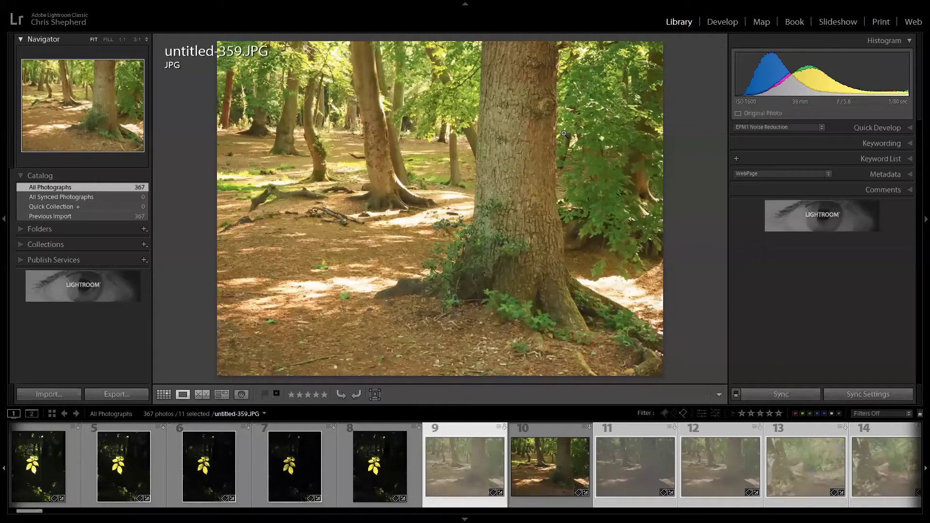
{"action": "key", "text": "shift+Tab"}
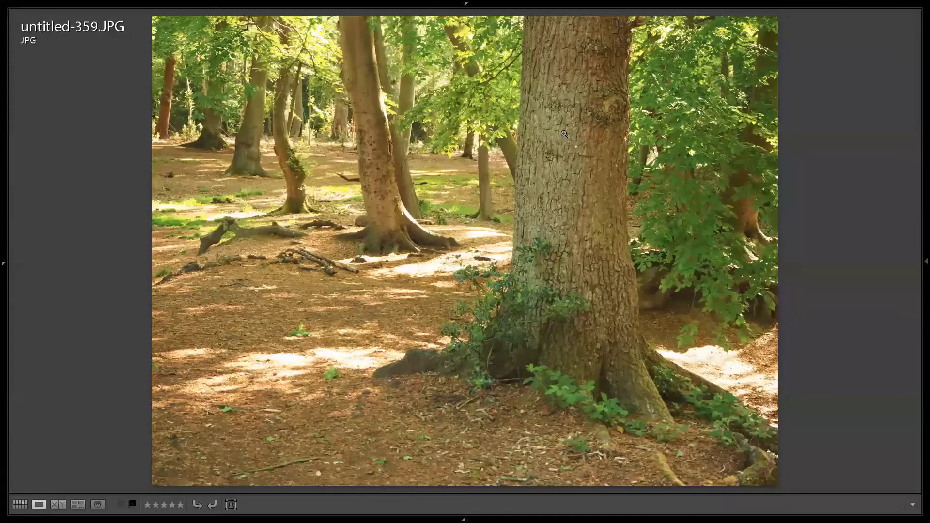
{"action": "key", "text": "t"}
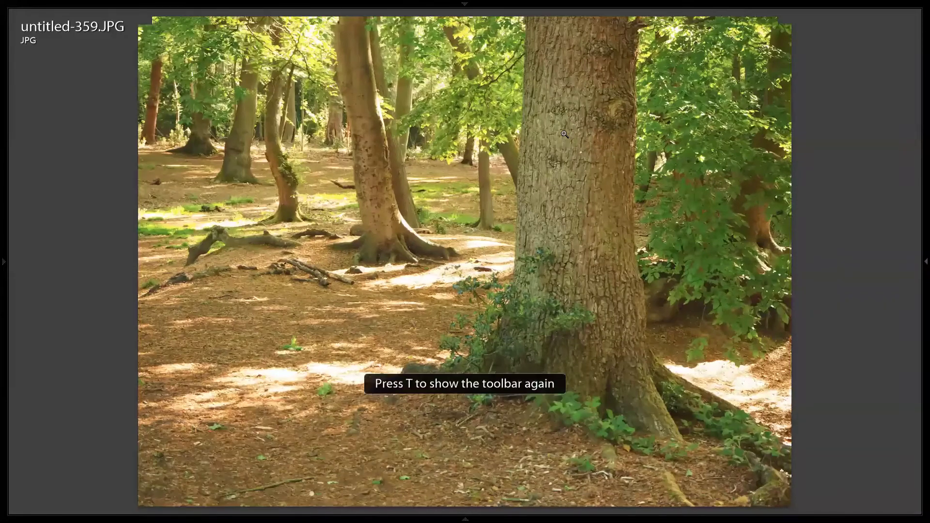
{"action": "key", "text": "shift+Tab"}
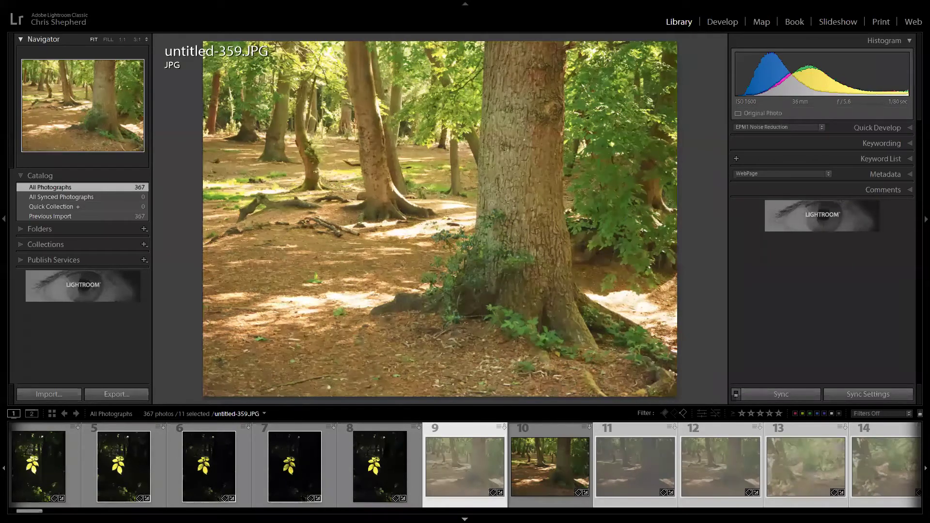
{"action": "key", "text": "F6"}
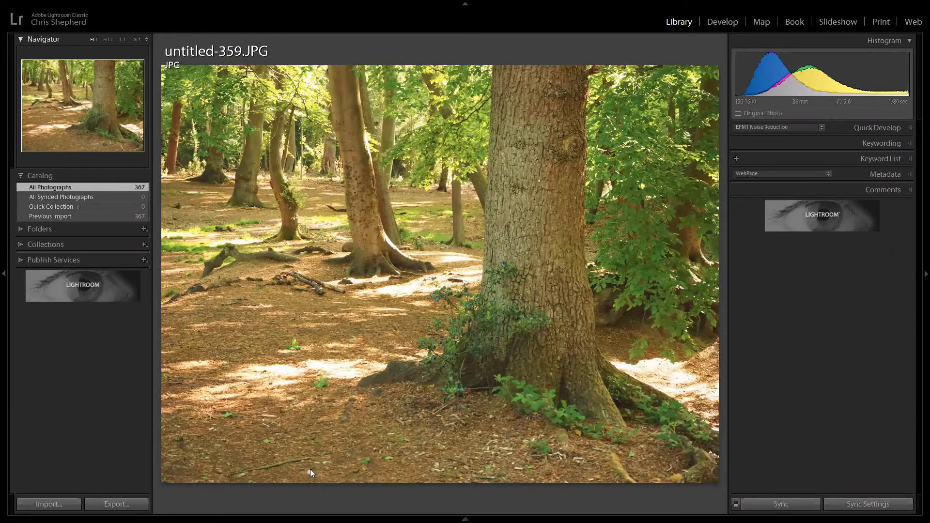
Switch to the PowerPoint slide show, advance to "The Library screen" slide, end the show and return to Lightroom Classic
{"action": "key", "text": "alt+Tab"}
{"action": "key", "text": "alt+Tab"}
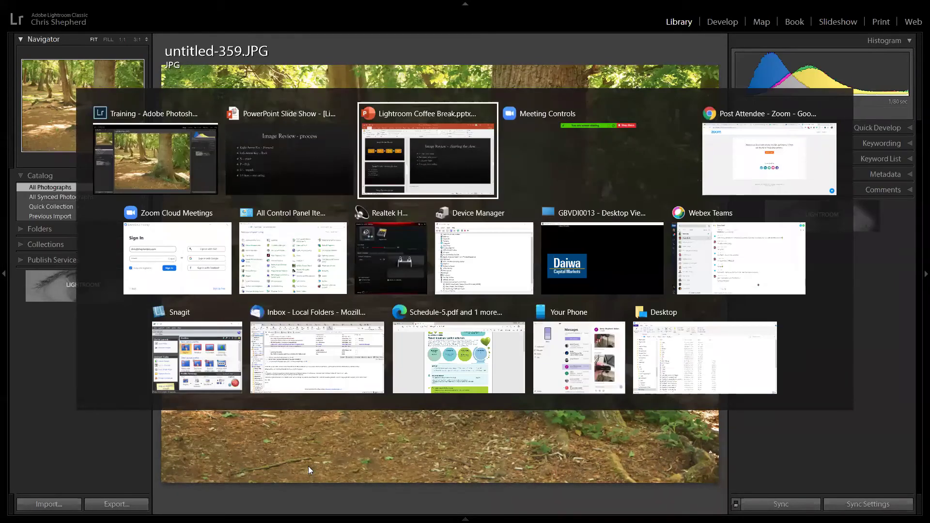
{"action": "key", "text": "alt+shift+Tab"}
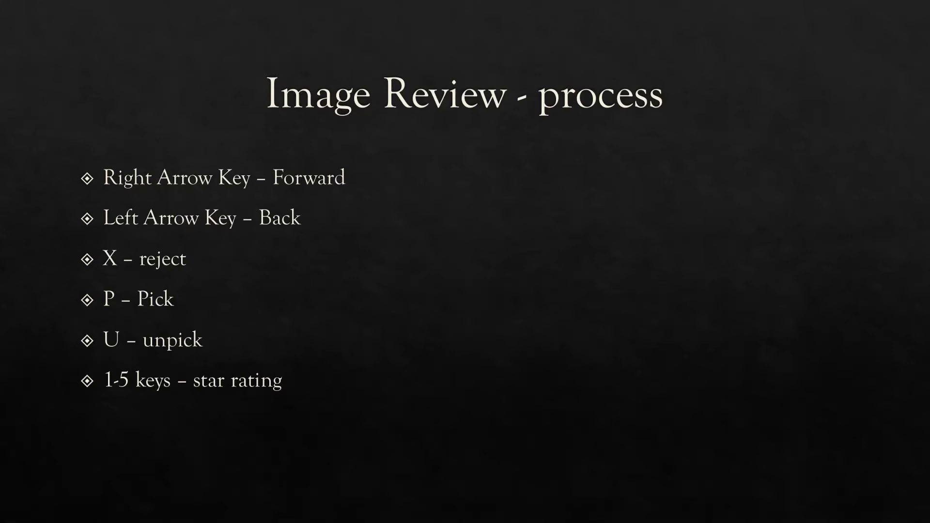
{"action": "key", "text": "Right"}
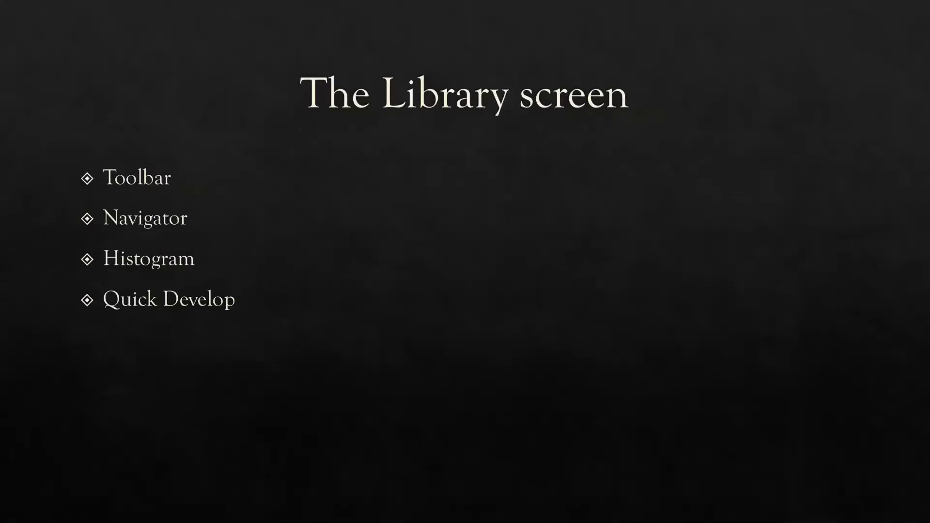
{"action": "key", "text": "Escape"}
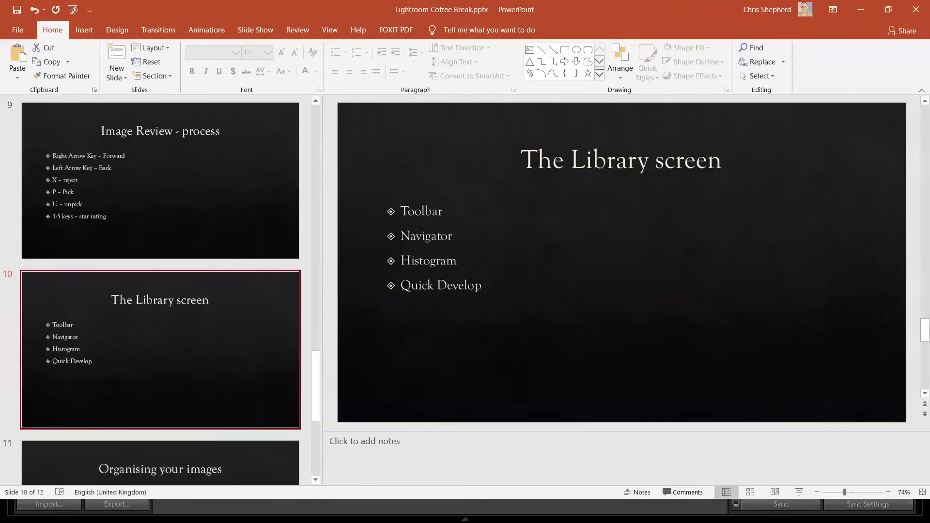
{"action": "key", "text": "alt+Tab"}
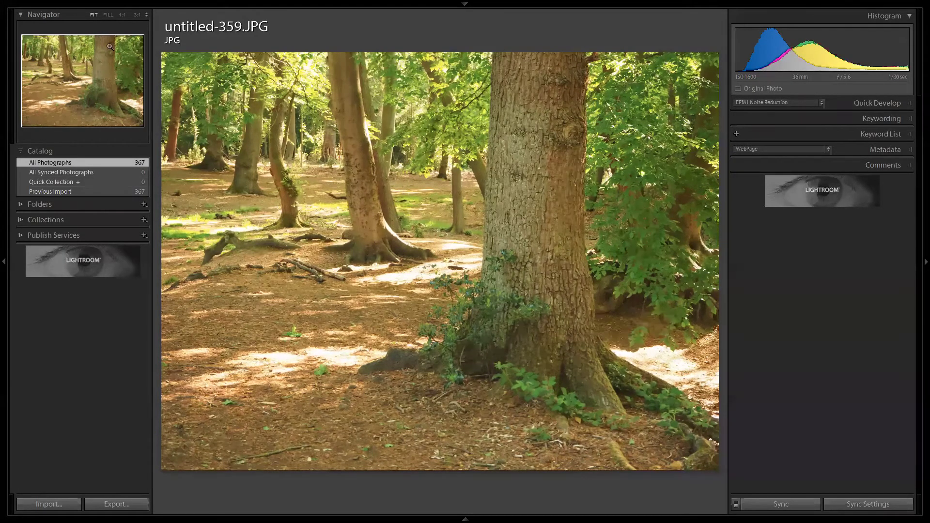
Zoom the tree photo in to 1:1 and back out to the fitted view, twice
{"action": "left_click", "coordinate": [259, 117]}
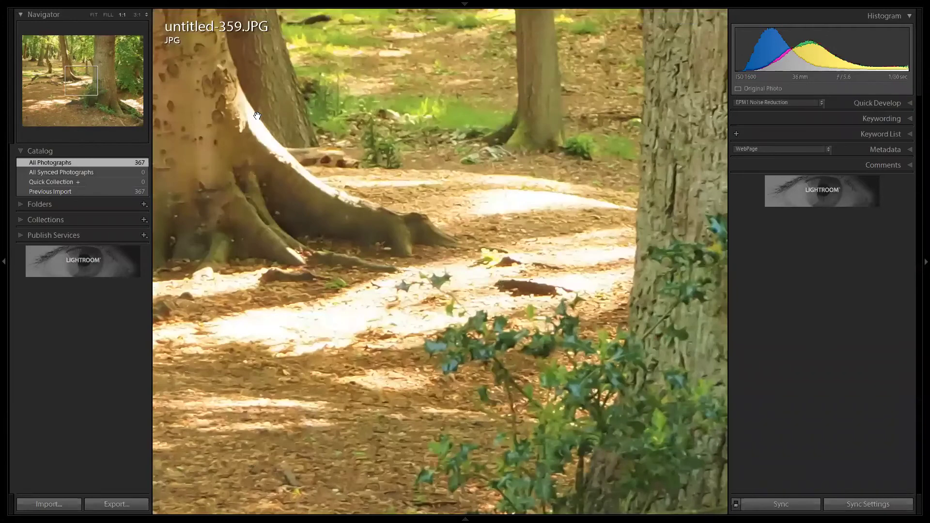
{"action": "left_click", "coordinate": [257, 116]}
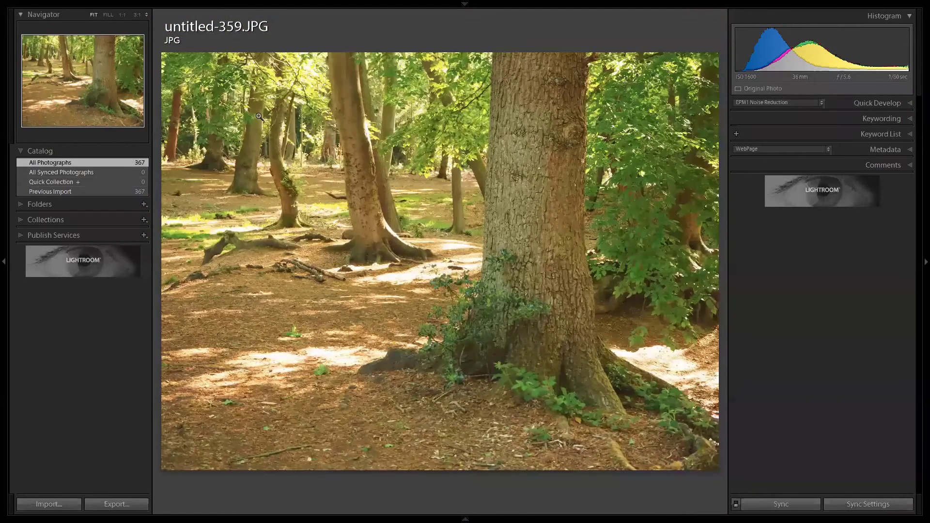
{"action": "left_click", "coordinate": [258, 117]}
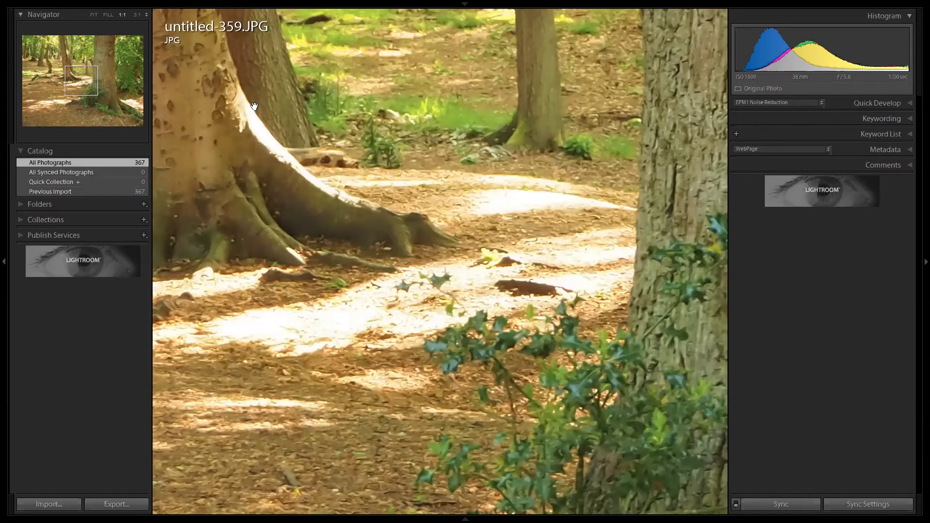
{"action": "left_click", "coordinate": [254, 107]}
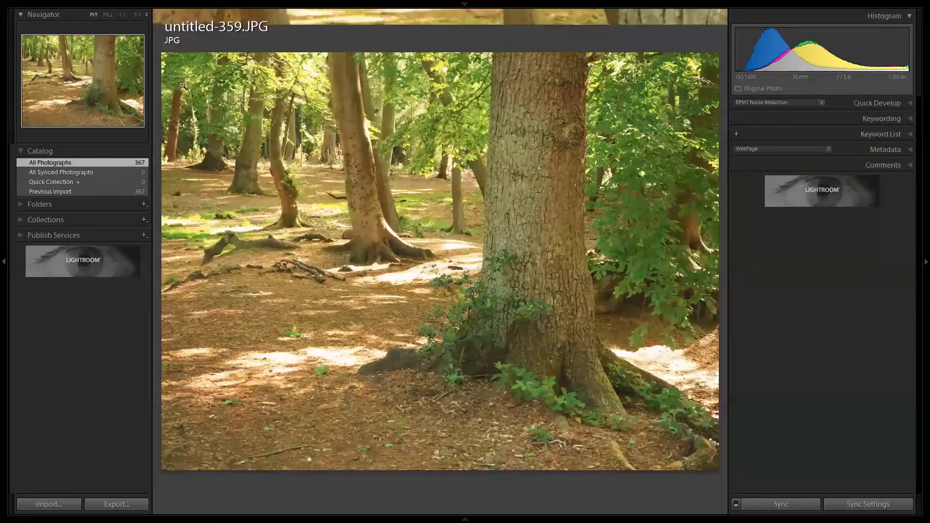
Compare the Navigator zoom levels Fill, Fit, 1:1 and 3:1 on the tree photo, finishing at 1:1
{"action": "left_click", "coordinate": [108, 16]}
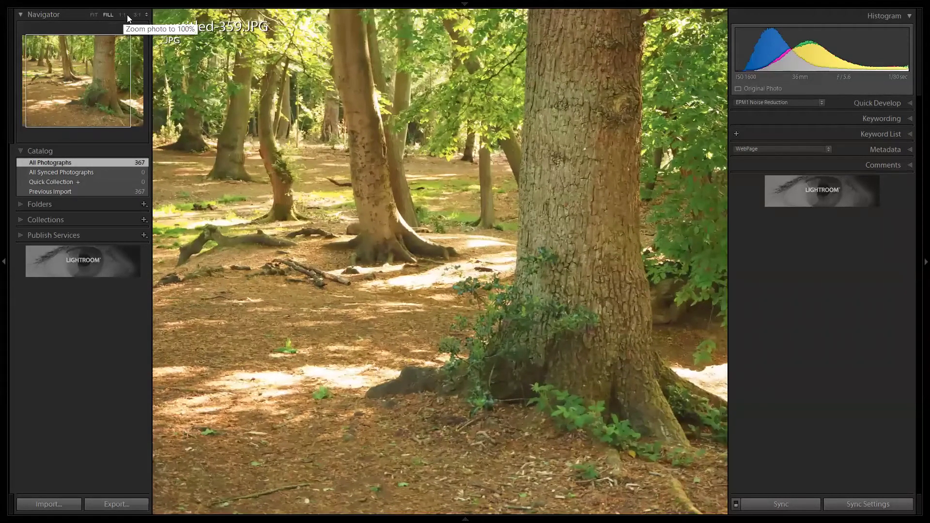
{"action": "left_click", "coordinate": [94, 14]}
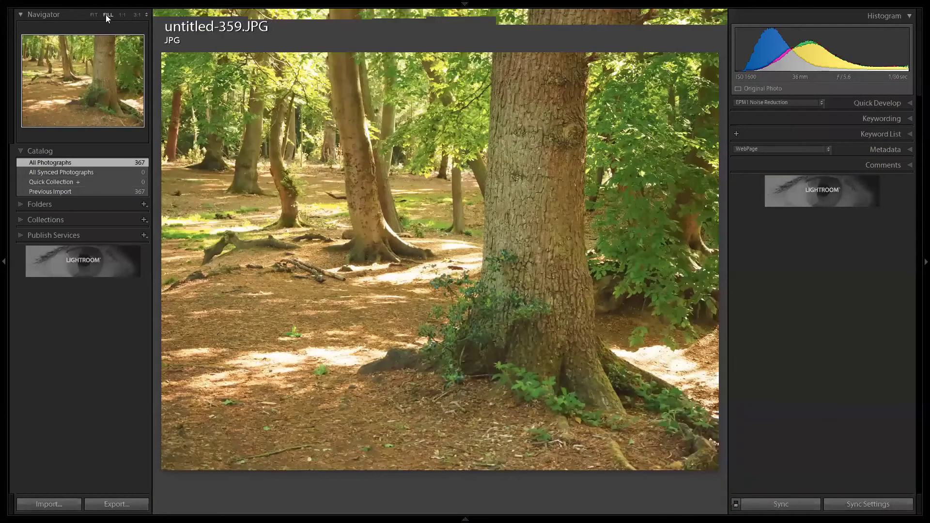
{"action": "left_click", "coordinate": [107, 14]}
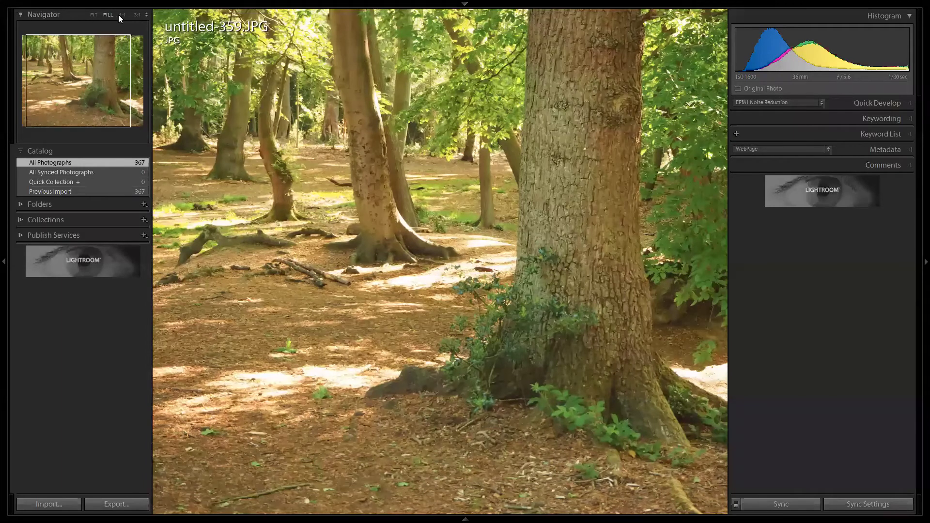
{"action": "left_click", "coordinate": [122, 14]}
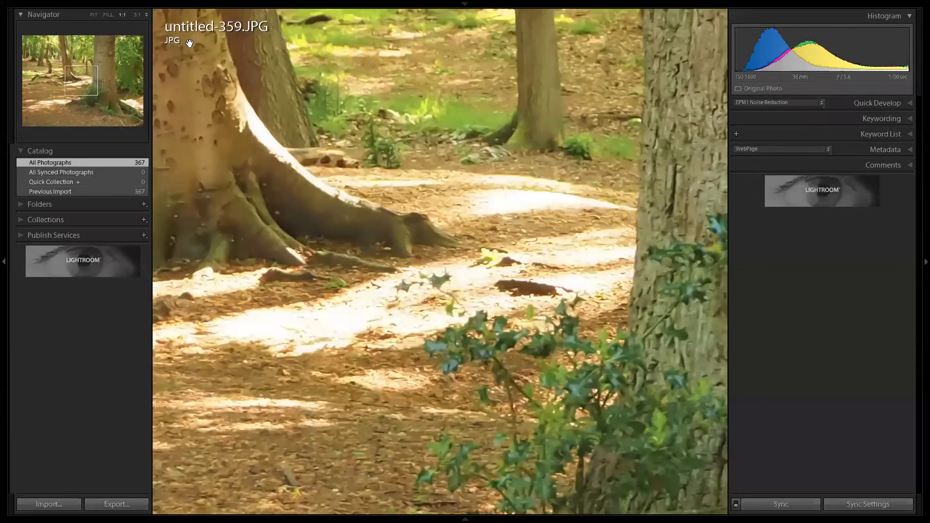
{"action": "left_click", "coordinate": [138, 14]}
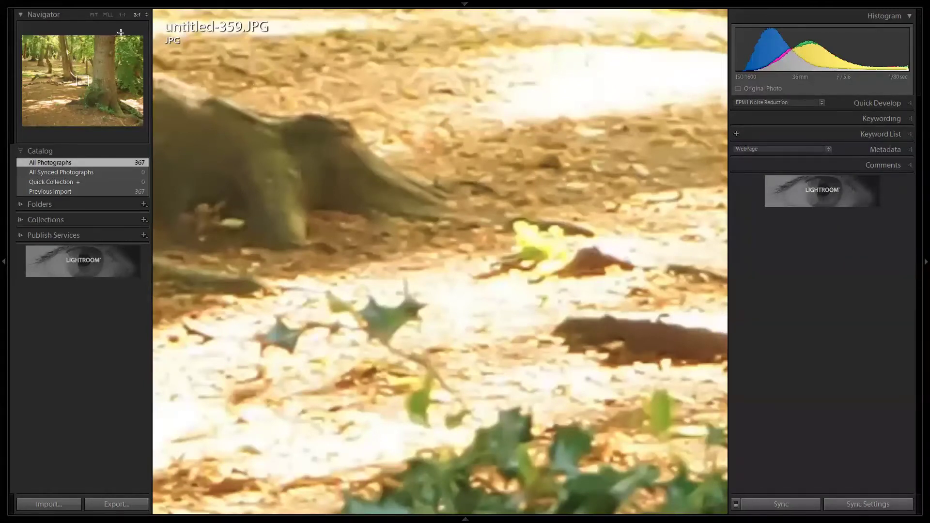
{"action": "left_click", "coordinate": [123, 15]}
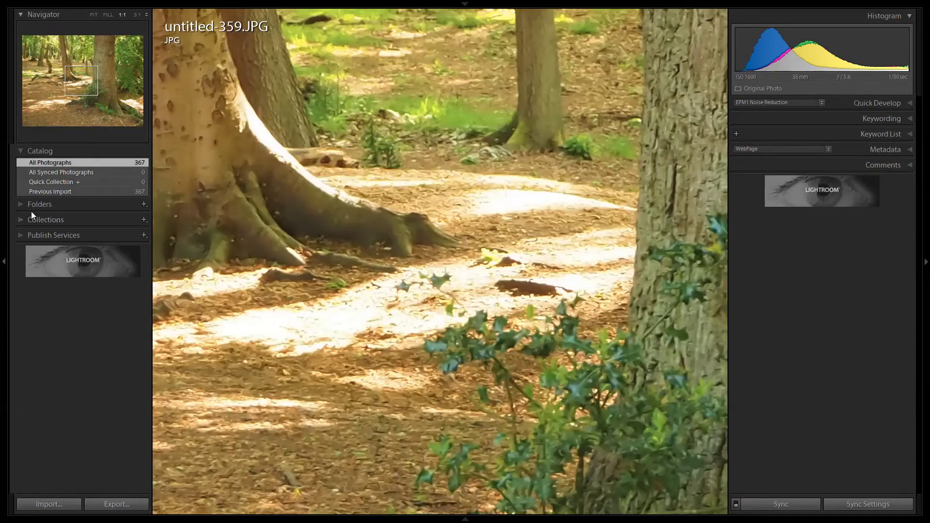
Expand the Keyword List and turn off Solo Mode so several Library panels can stay open together
{"action": "left_click", "coordinate": [896, 119]}
{"action": "left_click", "coordinate": [898, 300]}
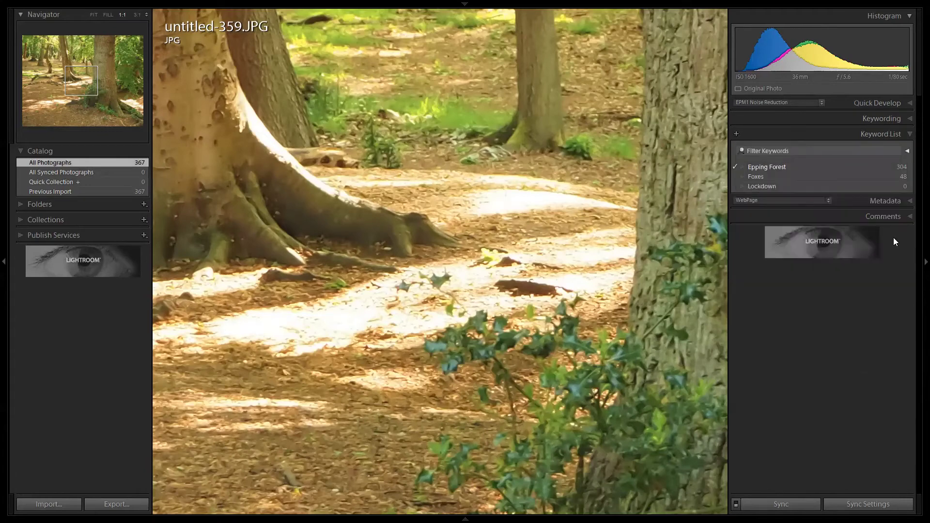
{"action": "right_click", "coordinate": [839, 103]}
{"action": "left_click", "coordinate": [872, 188]}
Expand Metadata, Comments, Keywording, Keyword List and Quick Develop together and bring the Quick Develop controls into view
{"action": "left_click", "coordinate": [891, 200]}
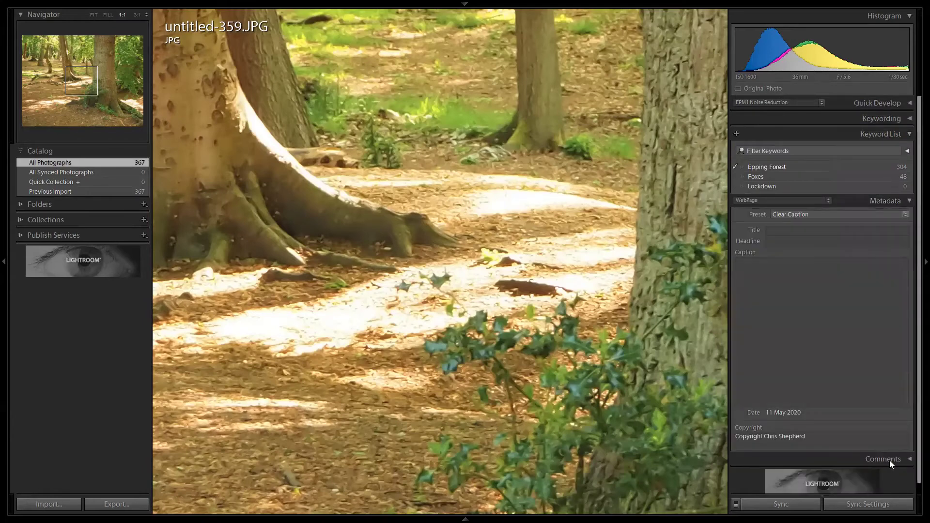
{"action": "left_click", "coordinate": [857, 120]}
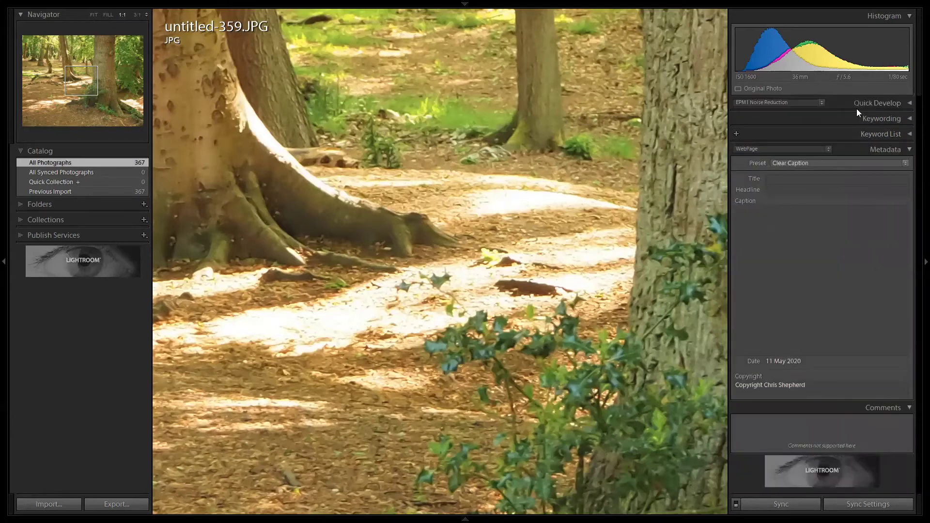
{"action": "left_click", "coordinate": [857, 119]}
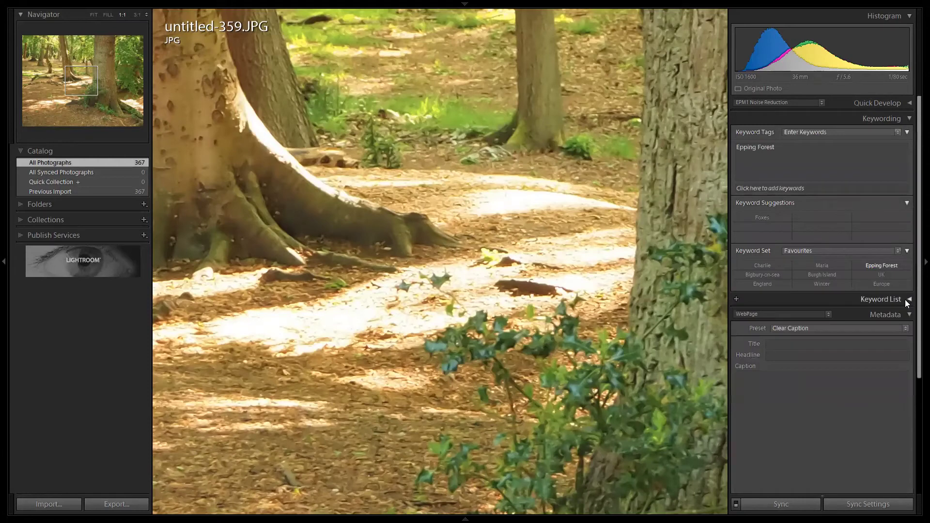
{"action": "left_click", "coordinate": [907, 298]}
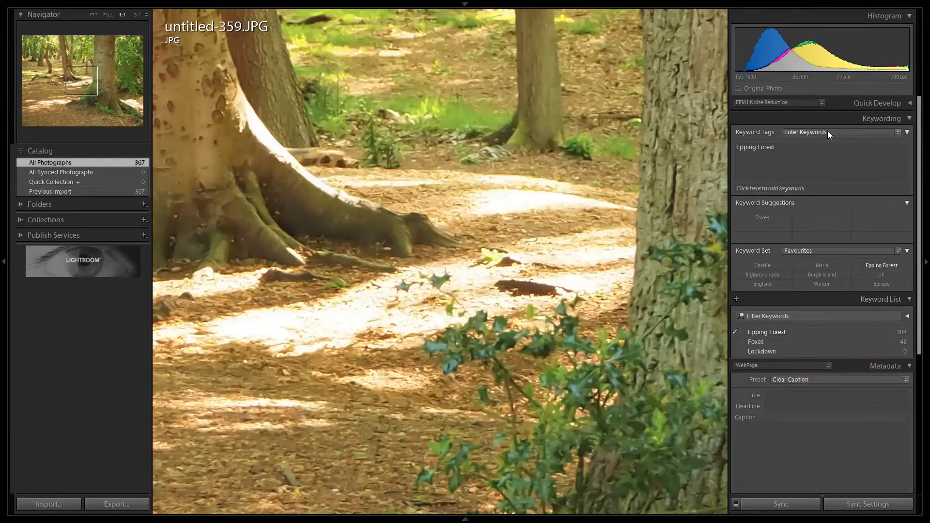
{"action": "left_click", "coordinate": [858, 103]}
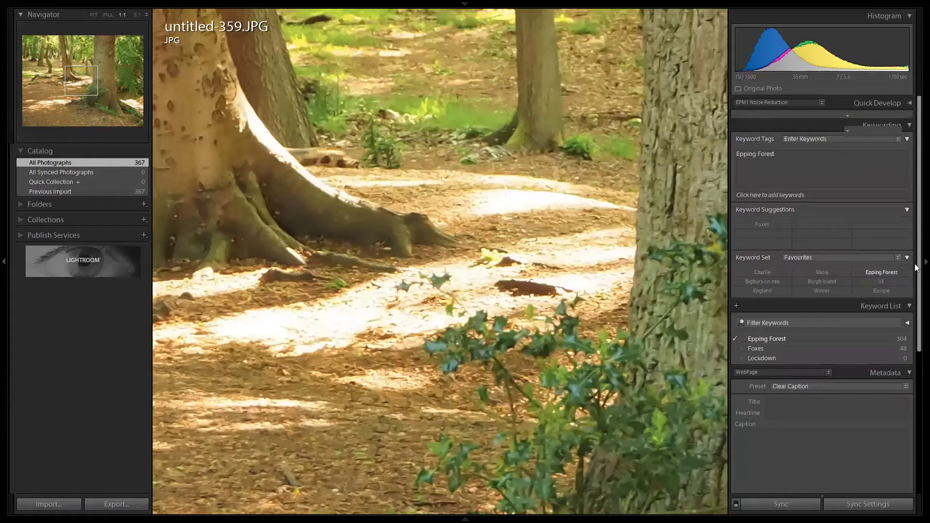
{"action": "left_click_drag", "start_coordinate": [917, 269], "coordinate": [915, 119]}
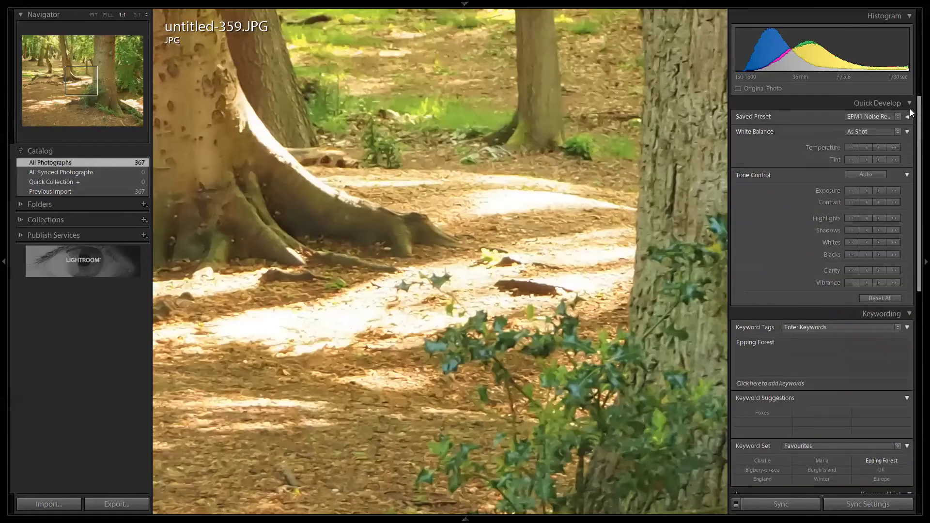
Turn on Solo Mode for the Quick Develop panel group and turn it off for the Catalog panel group
{"action": "right_click", "coordinate": [824, 102]}
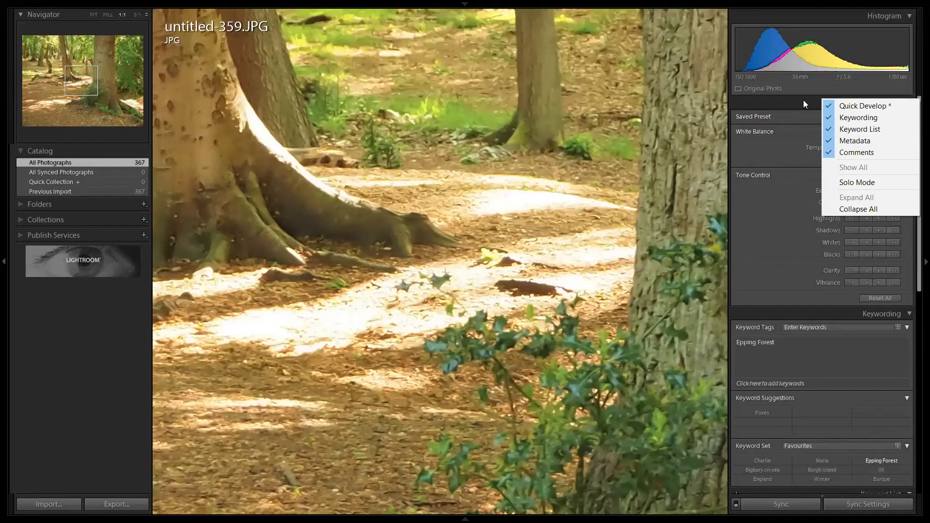
{"action": "left_click", "coordinate": [863, 182]}
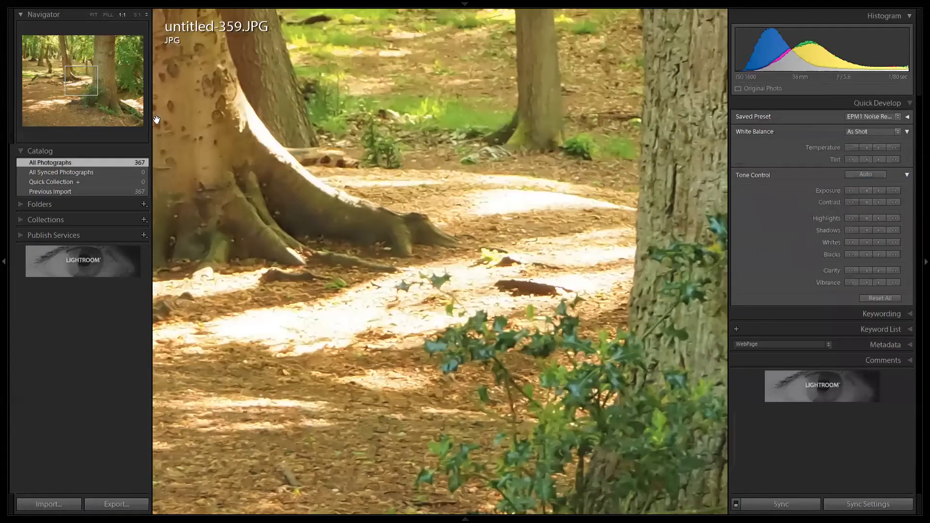
{"action": "right_click", "coordinate": [59, 152]}
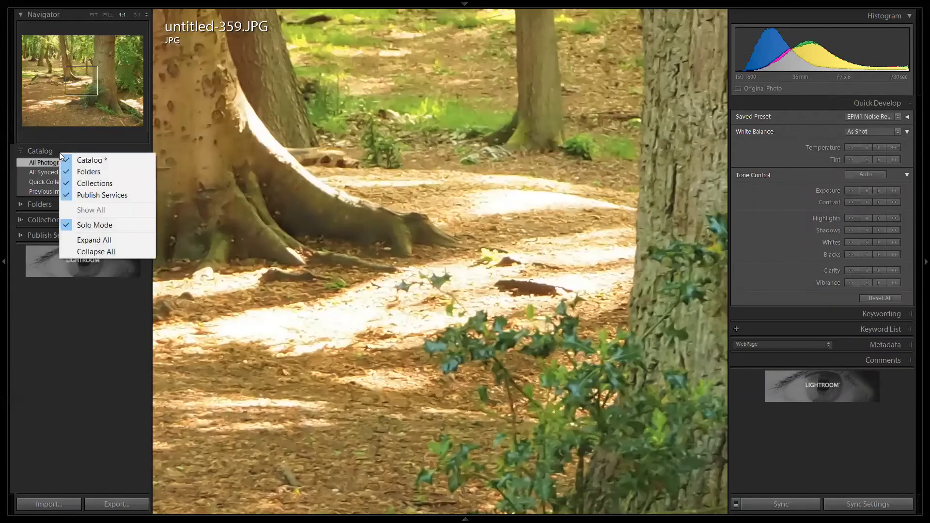
{"action": "left_click", "coordinate": [92, 225]}
Expand Folders, Collections and Publish Services alongside Catalog, and reduce the group to Folders alone with Solo Mode
{"action": "left_click", "coordinate": [52, 204]}
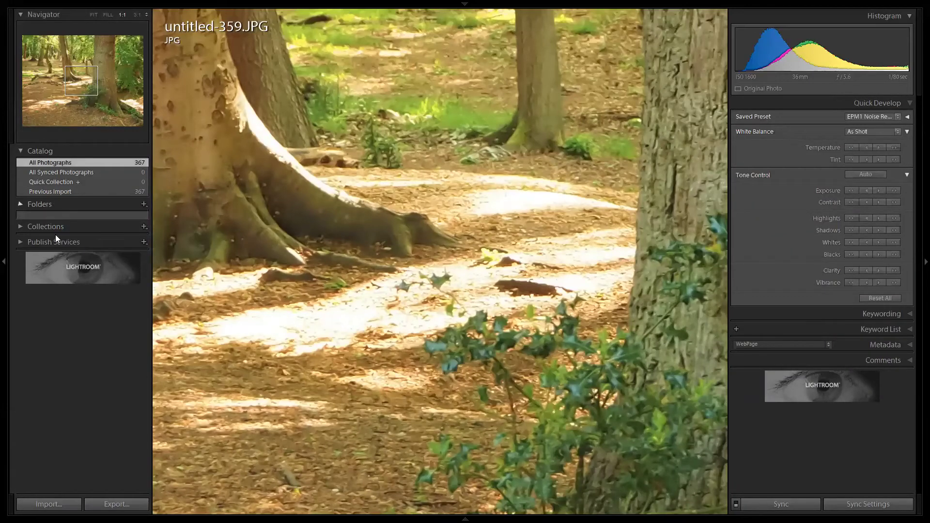
{"action": "left_click", "coordinate": [41, 363]}
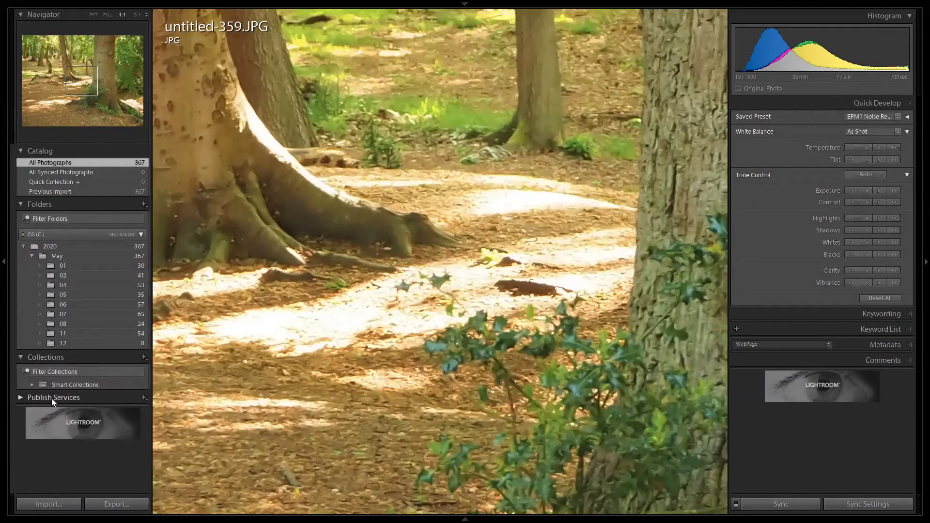
{"action": "left_click", "coordinate": [49, 401]}
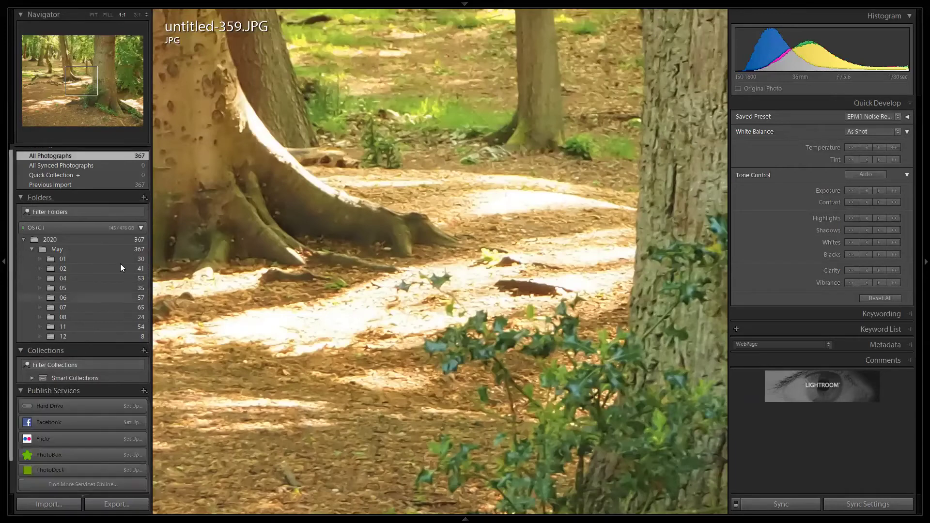
{"action": "right_click", "coordinate": [65, 197]}
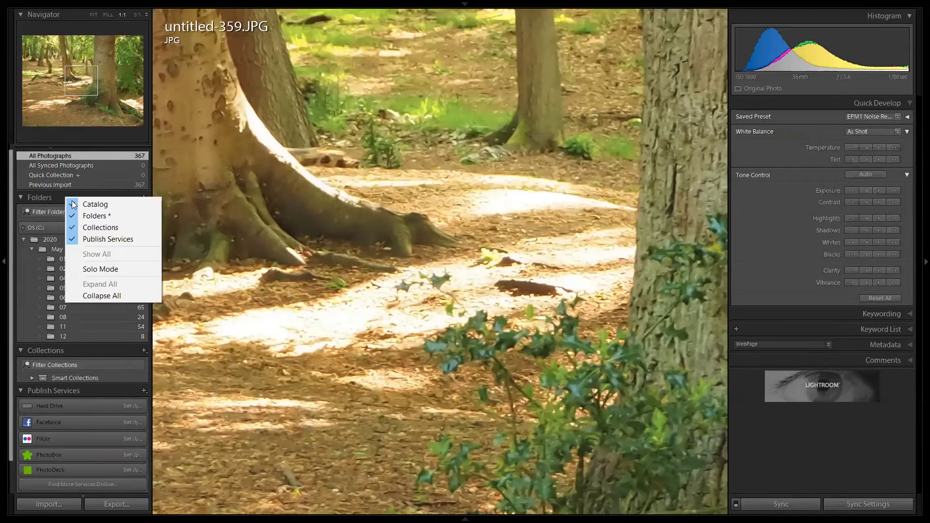
{"action": "left_click", "coordinate": [115, 270]}
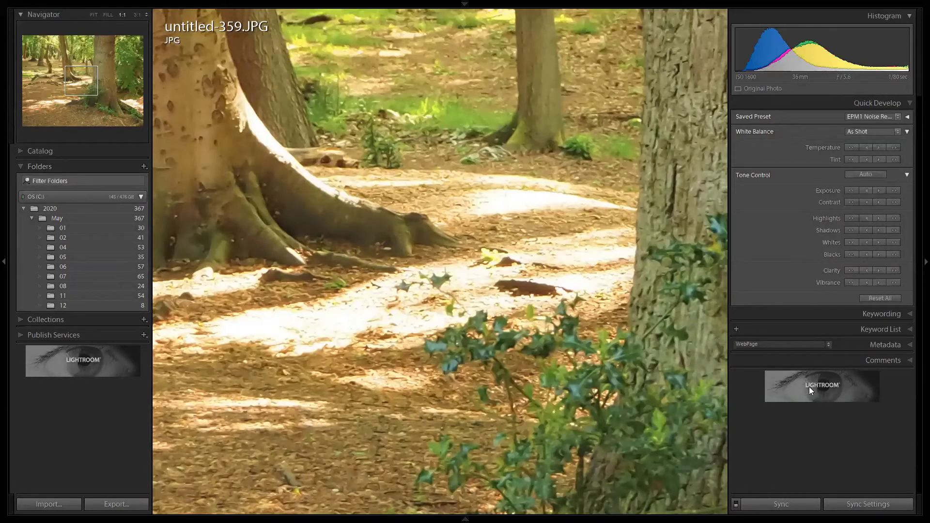
Turn off Solo Mode for the Folders panel group and expand Catalog alongside Folders
{"action": "right_click", "coordinate": [69, 164]}
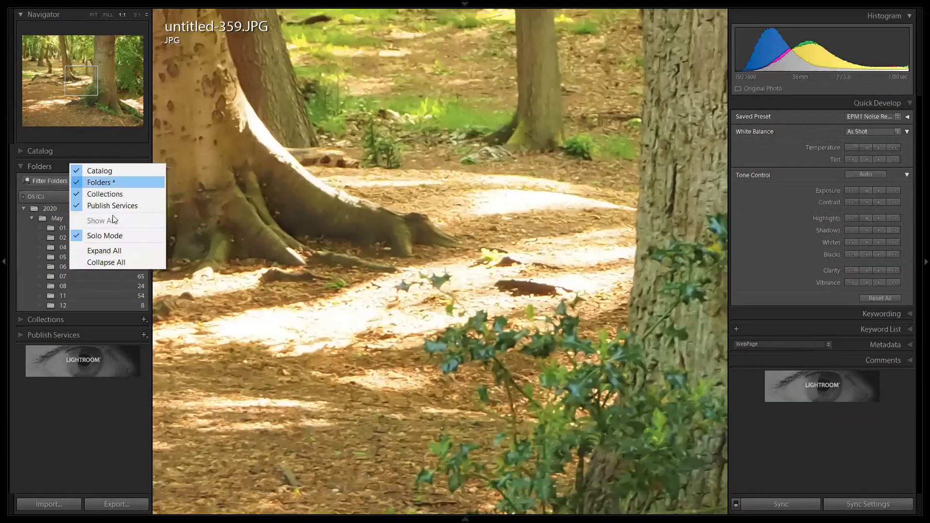
{"action": "left_click", "coordinate": [106, 235]}
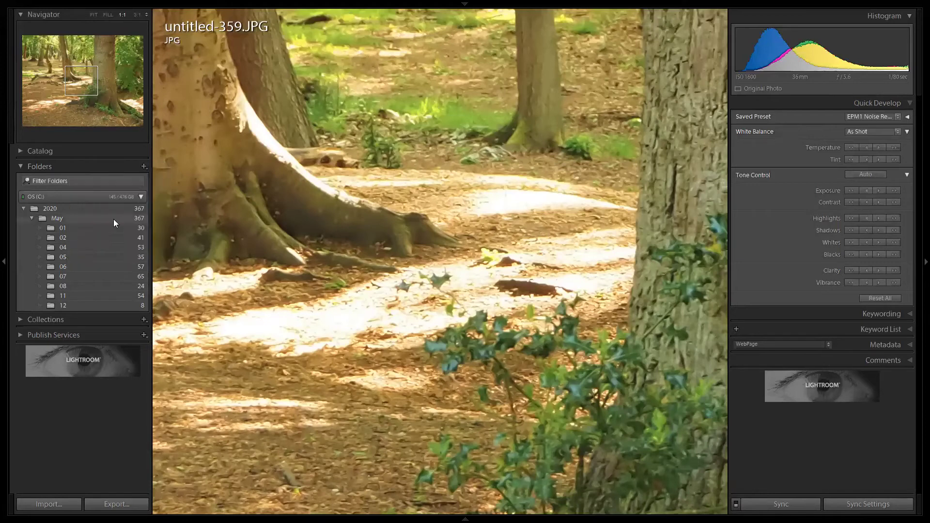
{"action": "left_click", "coordinate": [19, 151]}
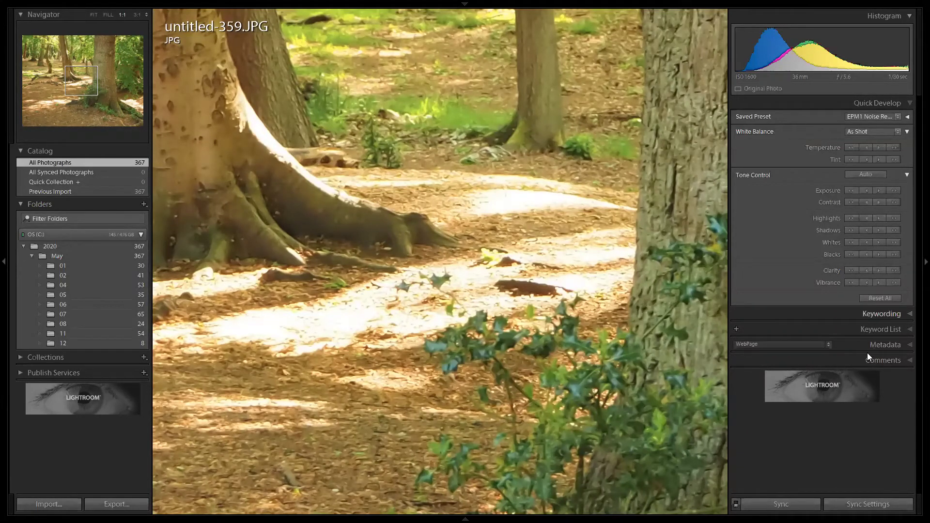
Turn Solo Mode off for the Quick Develop panel group, and turn it back on from Keywording to leave only that panel open
{"action": "right_click", "coordinate": [804, 105]}
{"action": "left_click", "coordinate": [847, 194]}
{"action": "key", "text": "alt"}
{"action": "right_click", "coordinate": [835, 316]}
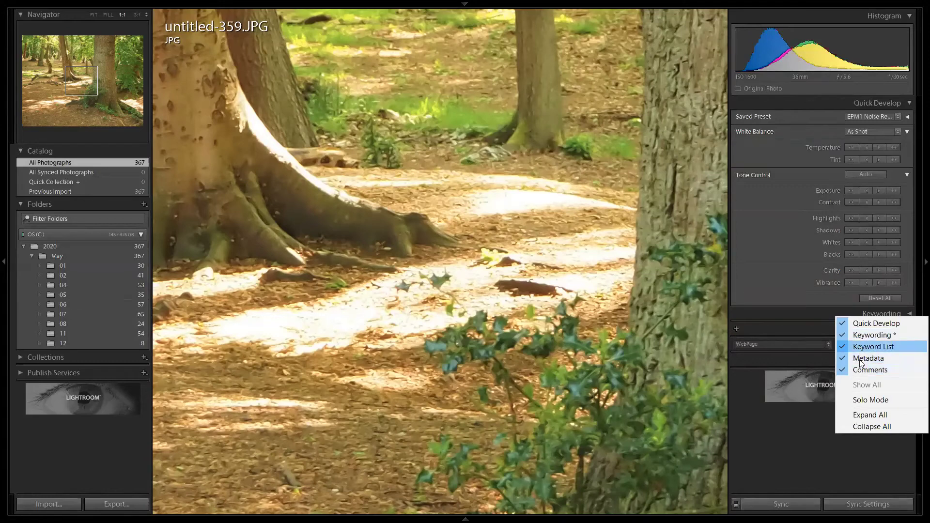
{"action": "left_click", "coordinate": [876, 399]}
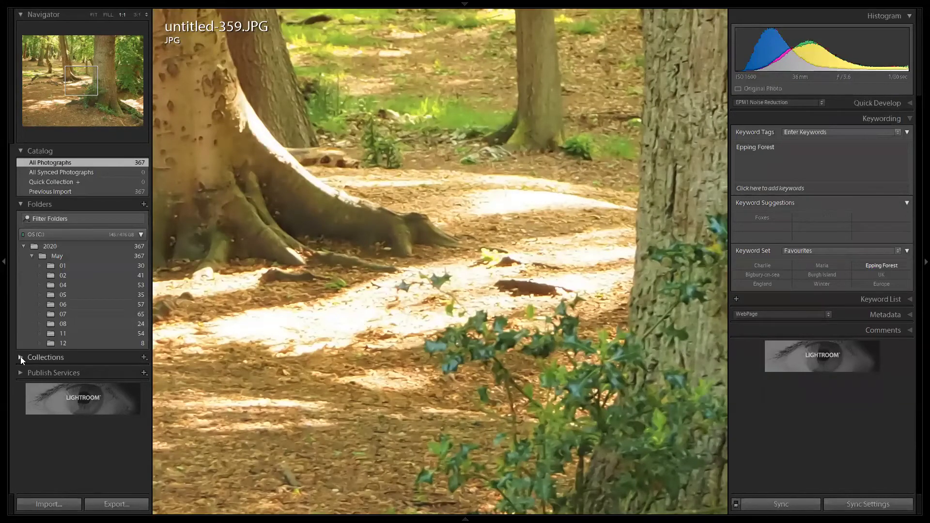
Return to Grid view and look at All Synced Photographs and Quick Collection in the Catalog, finishing on All Photographs
{"action": "left_click", "coordinate": [371, 291]}
{"action": "key", "text": "g"}
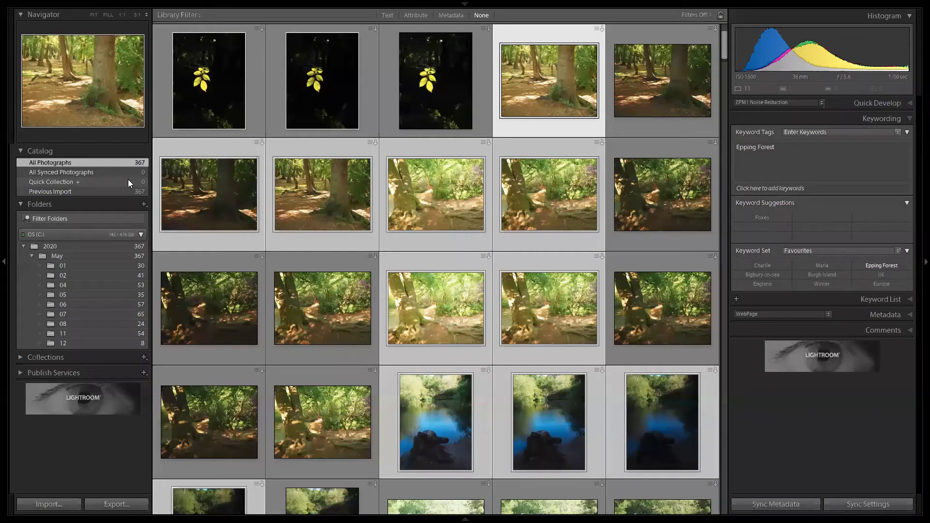
{"action": "left_click", "coordinate": [64, 172]}
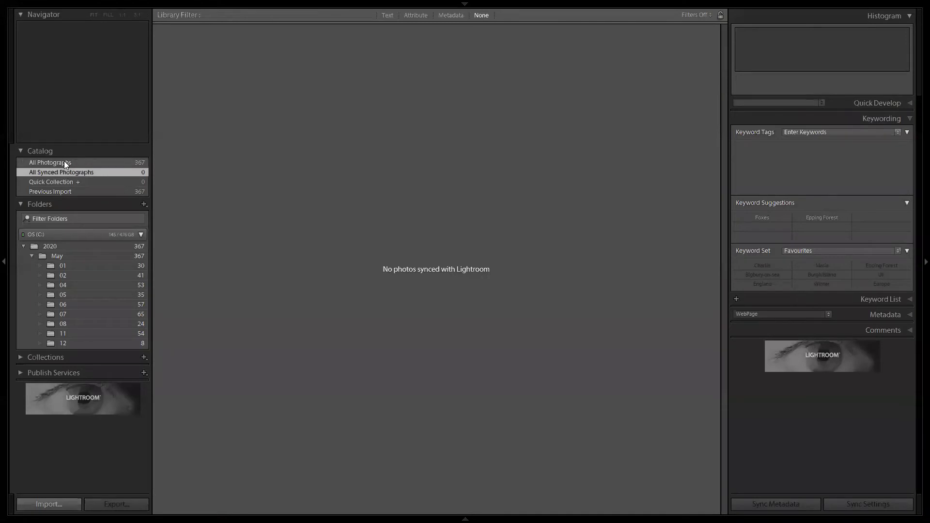
{"action": "left_click", "coordinate": [63, 160]}
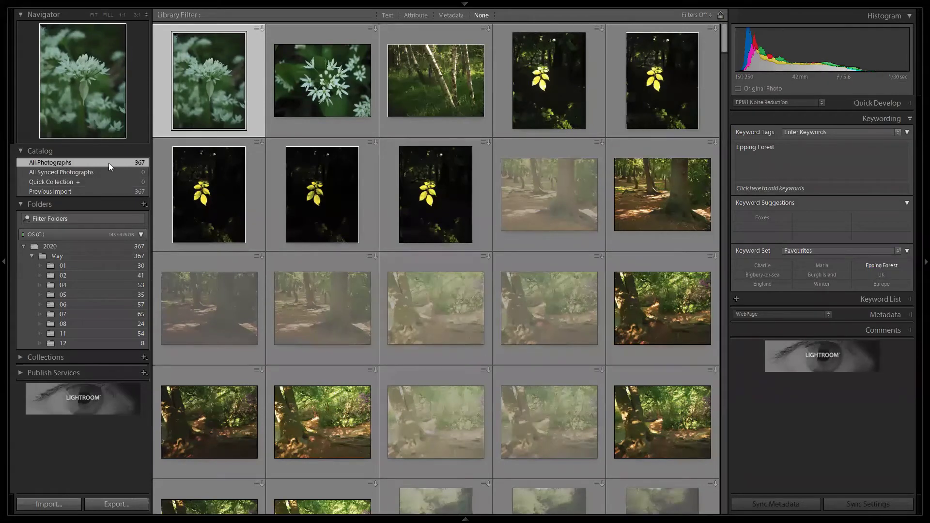
{"action": "left_click", "coordinate": [65, 182]}
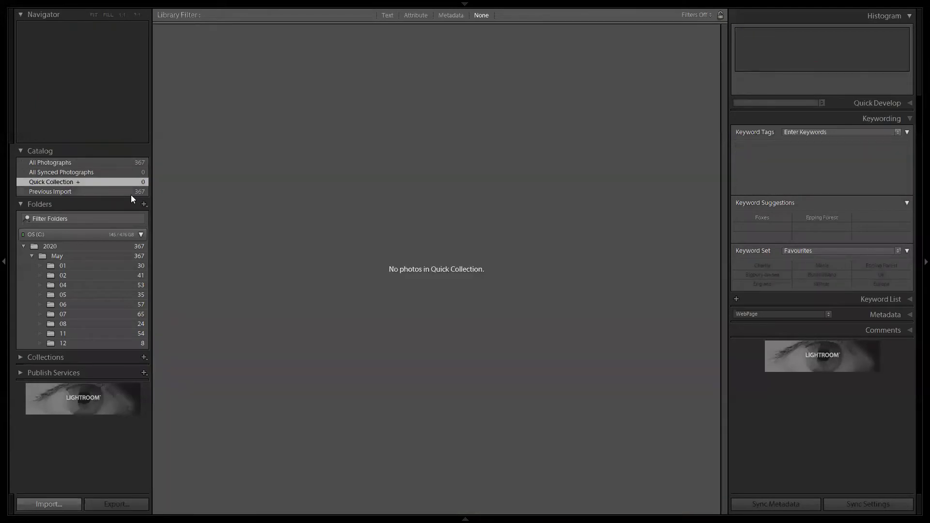
{"action": "left_click", "coordinate": [84, 162]}
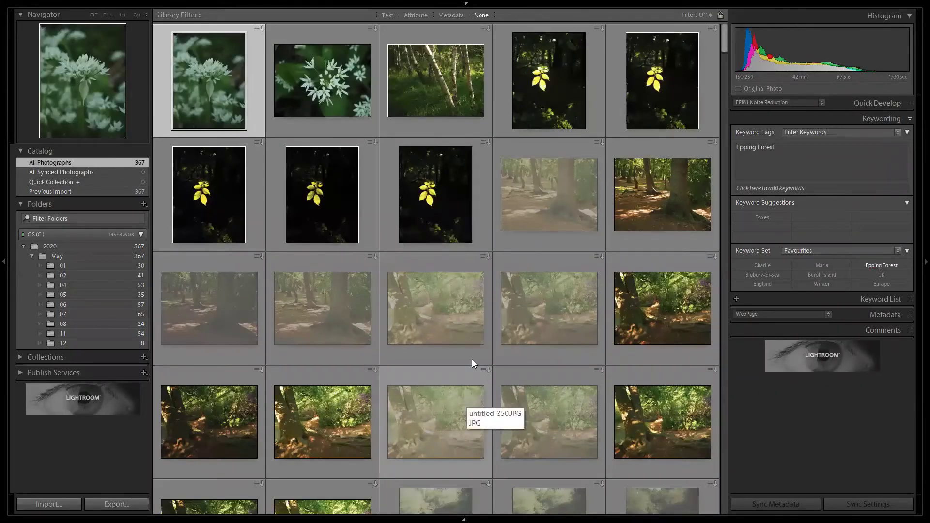
Find the pink flower bud photos in the grid and add one of them to the Quick Collection
{"action": "scroll", "coordinate": [558, 321], "scroll_direction": "down", "scroll_amount": 10}
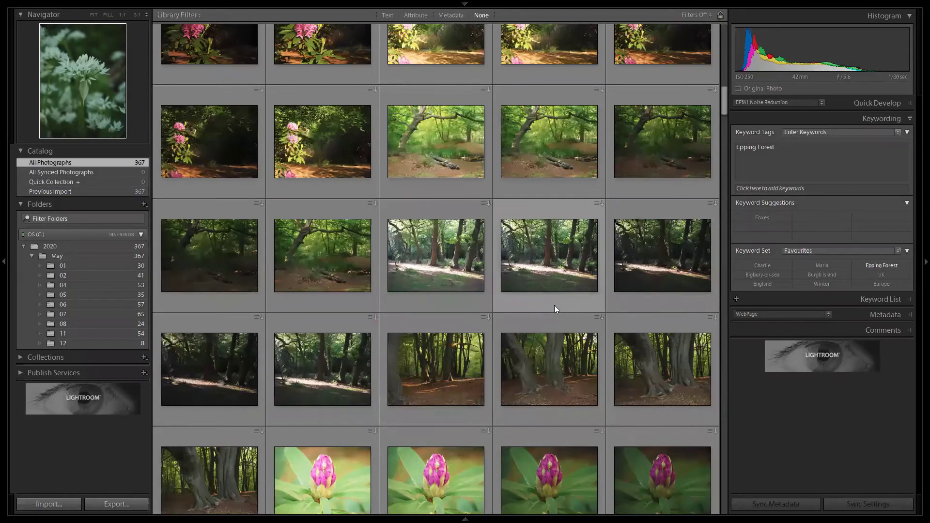
{"action": "scroll", "coordinate": [557, 301], "scroll_direction": "down", "scroll_amount": 5}
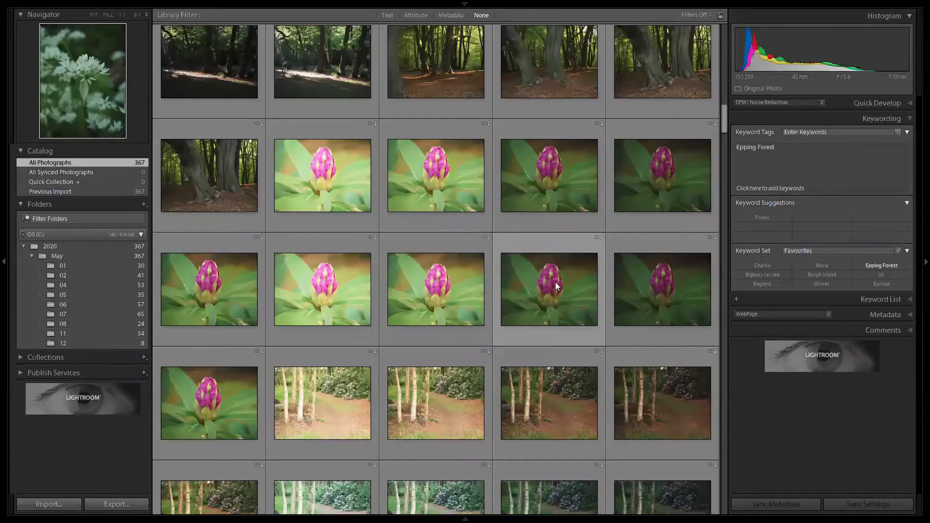
{"action": "left_click", "coordinate": [554, 179]}
{"action": "right_click", "coordinate": [554, 175]}
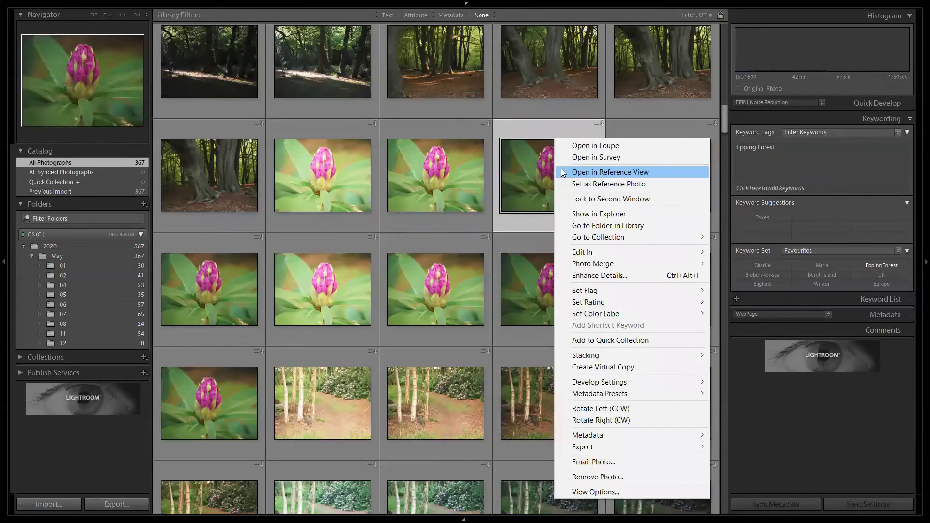
{"action": "left_click", "coordinate": [584, 340]}
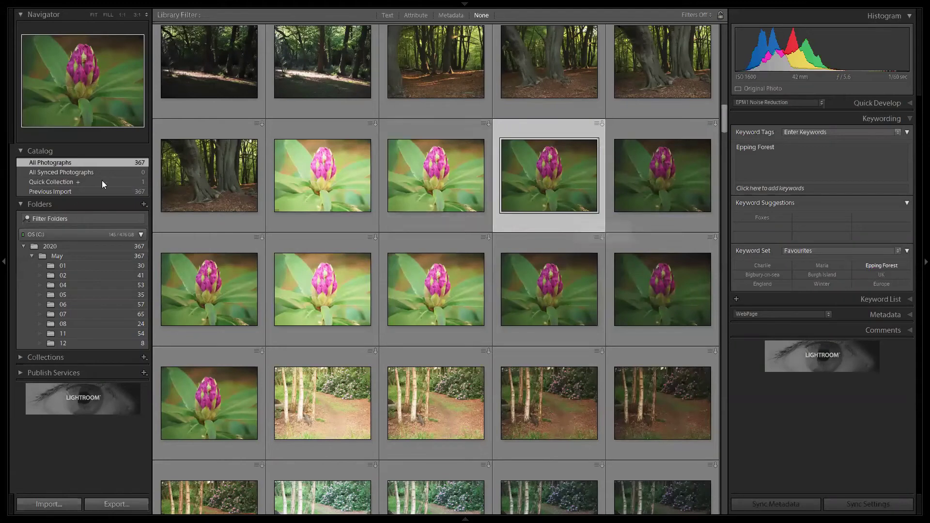
Add a darker pink flower bud photo and a birch trees photo to the Quick Collection
{"action": "left_click", "coordinate": [667, 289]}
{"action": "right_click", "coordinate": [666, 289]}
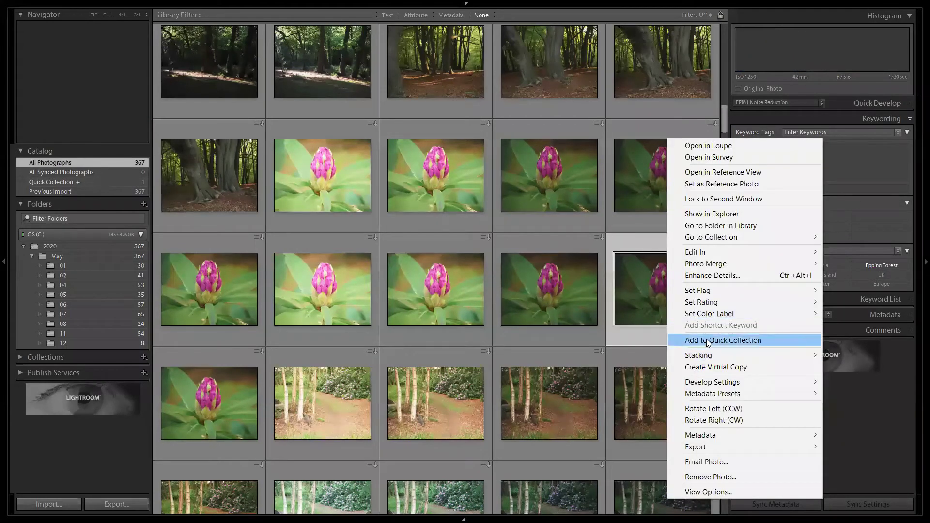
{"action": "left_click", "coordinate": [706, 339]}
{"action": "left_click", "coordinate": [552, 421]}
{"action": "right_click", "coordinate": [554, 418]}
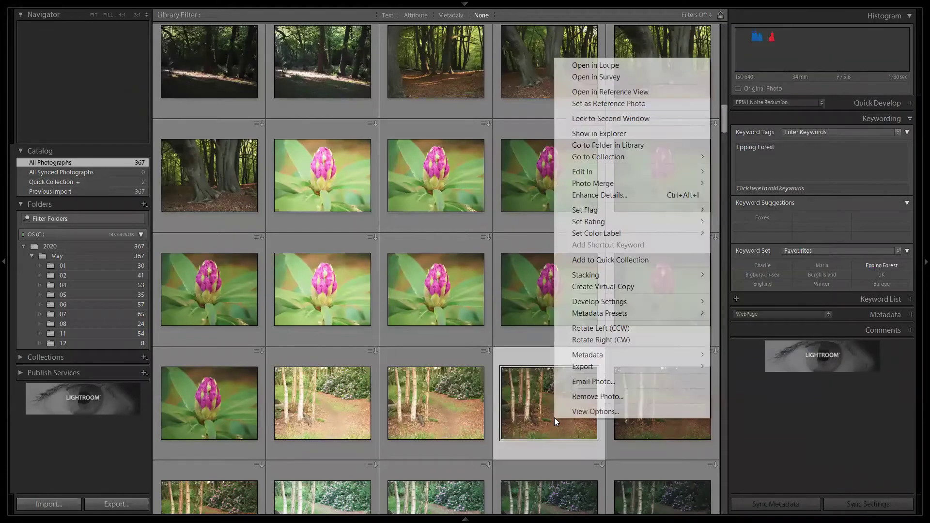
{"action": "left_click", "coordinate": [599, 262]}
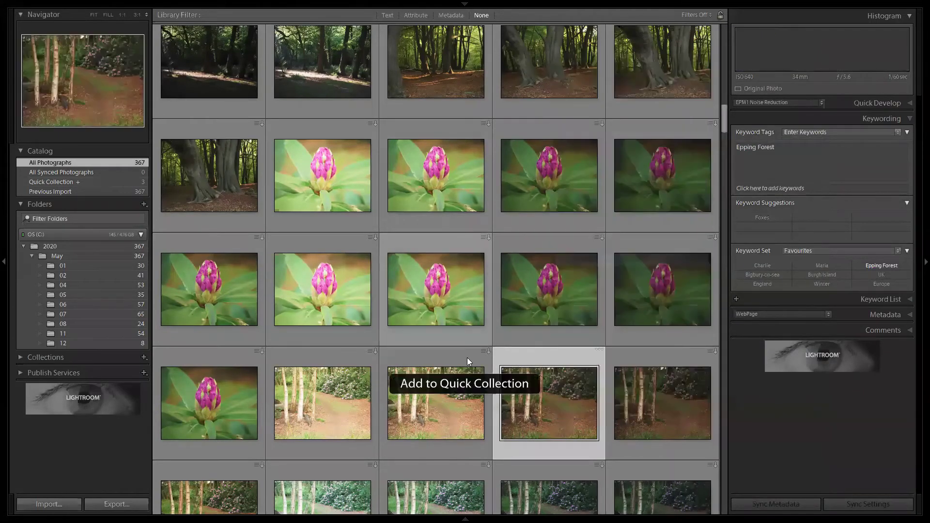
Display the Quick Collection's photos, look at its context options and deselect all photos
{"action": "left_click", "coordinate": [81, 181]}
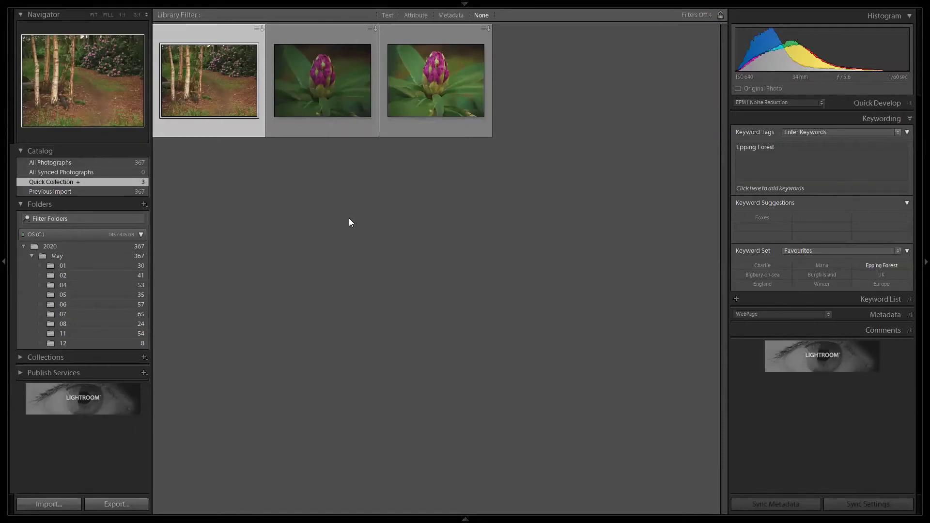
{"action": "right_click", "coordinate": [66, 181]}
{"action": "left_click", "coordinate": [257, 242]}
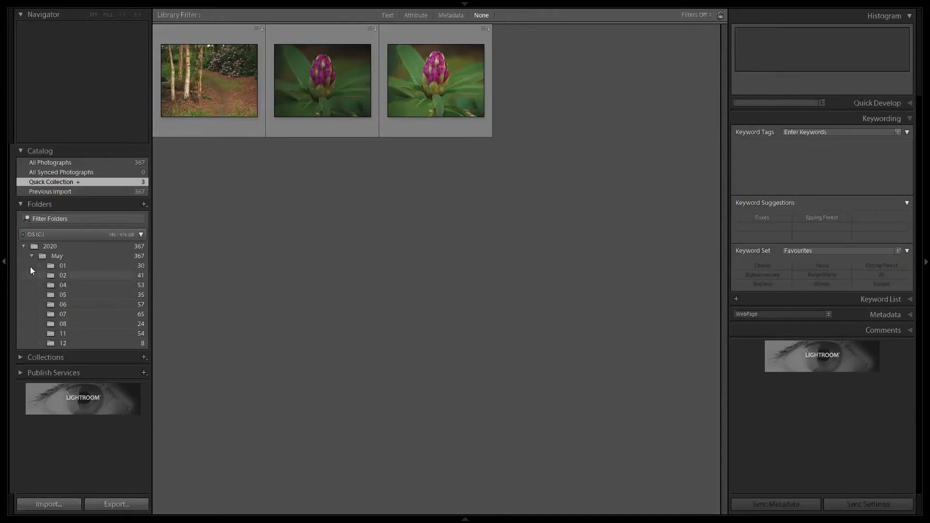
Expand Collections to view its contents, collapse it again and collapse Folders
{"action": "left_click", "coordinate": [22, 357]}
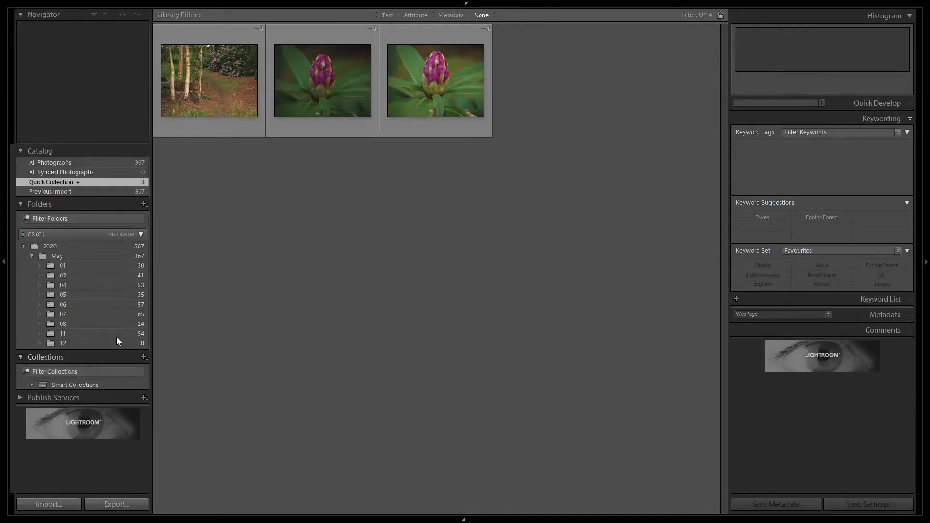
{"action": "left_click", "coordinate": [116, 357]}
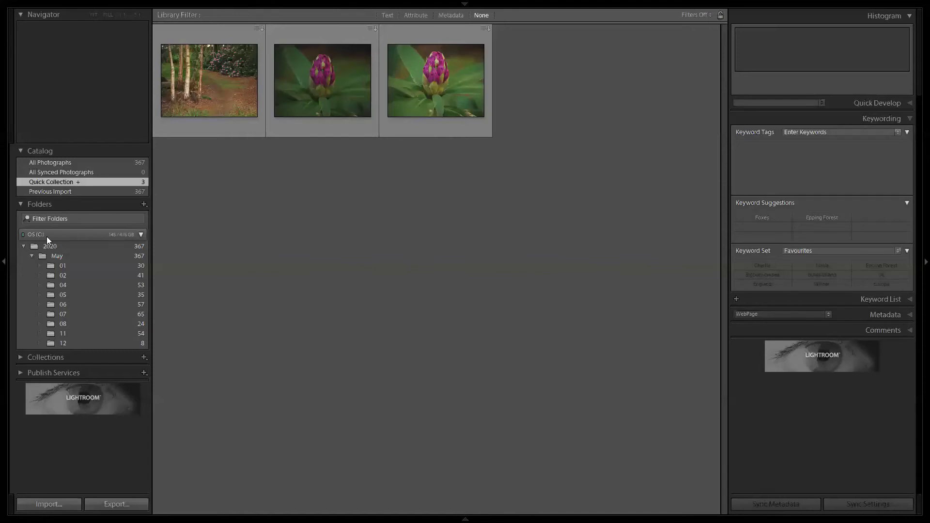
{"action": "left_click", "coordinate": [41, 204]}
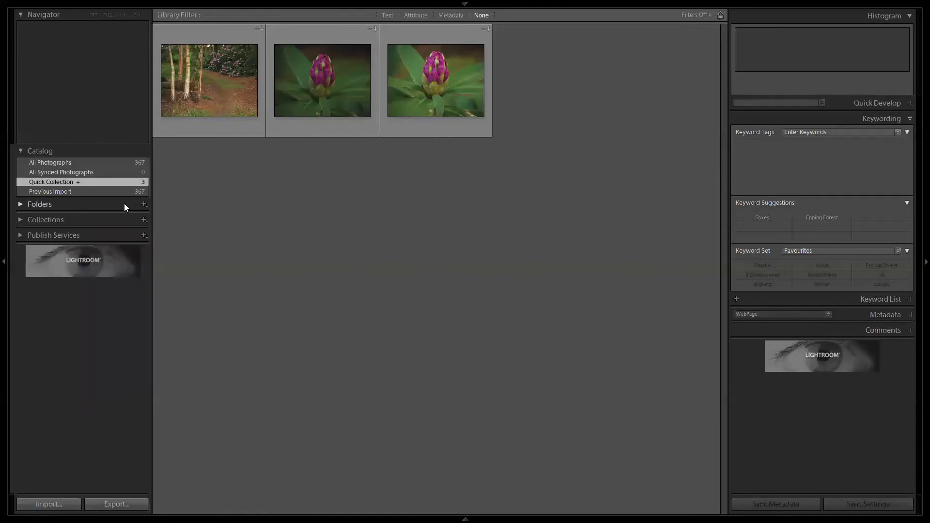
Display the Previous Import photos, expand Folders and browse the May subfolders 07, 04 and 02
{"action": "left_click", "coordinate": [67, 191]}
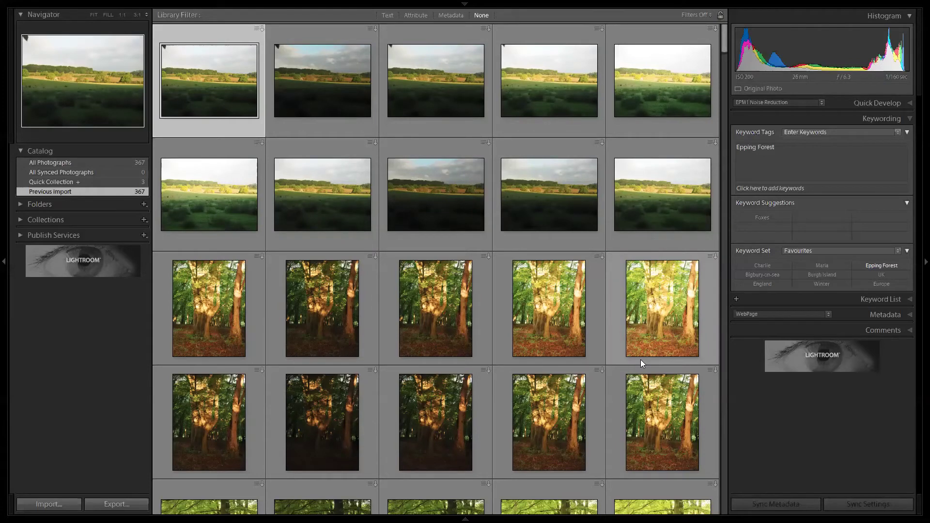
{"action": "left_click", "coordinate": [41, 206]}
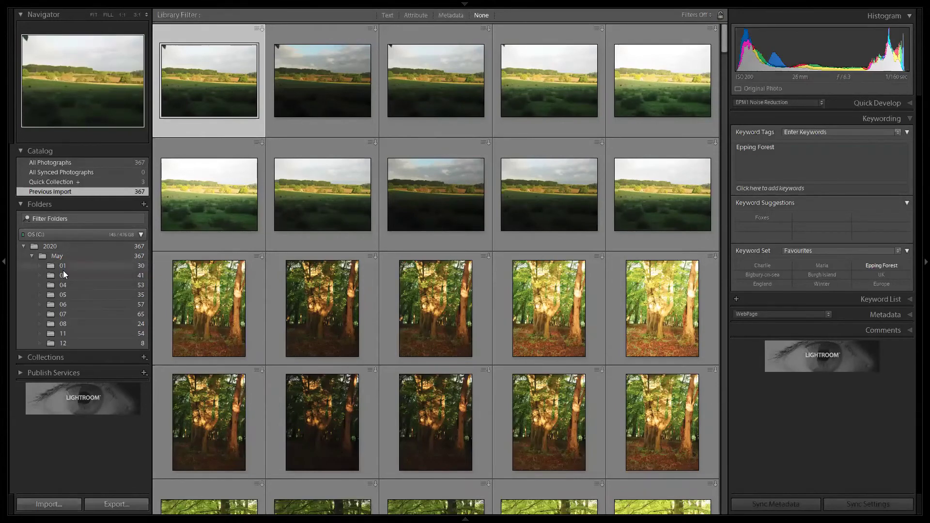
{"action": "left_click", "coordinate": [64, 313]}
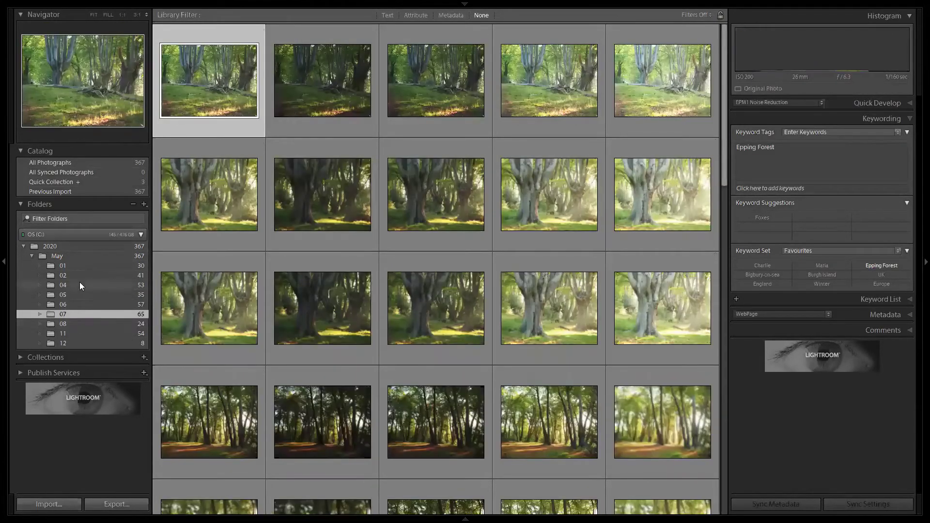
{"action": "left_click", "coordinate": [80, 284]}
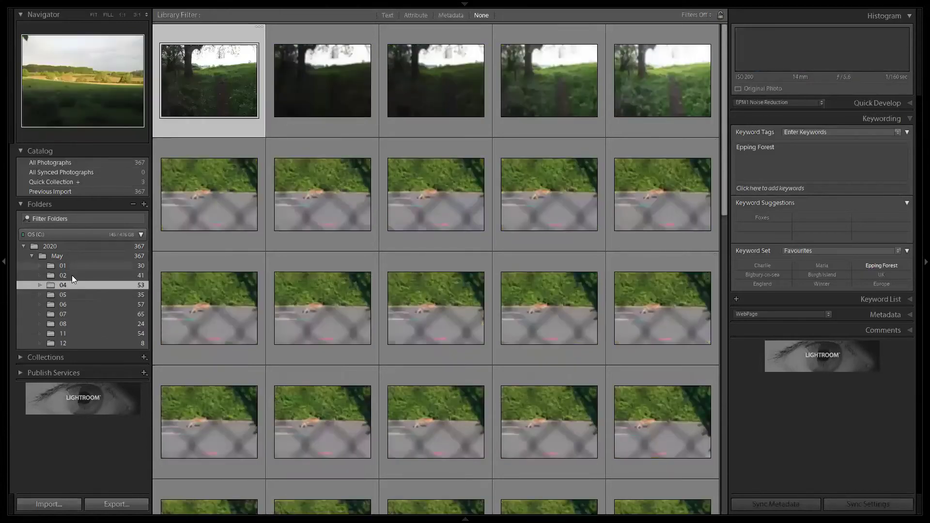
{"action": "left_click", "coordinate": [72, 275]}
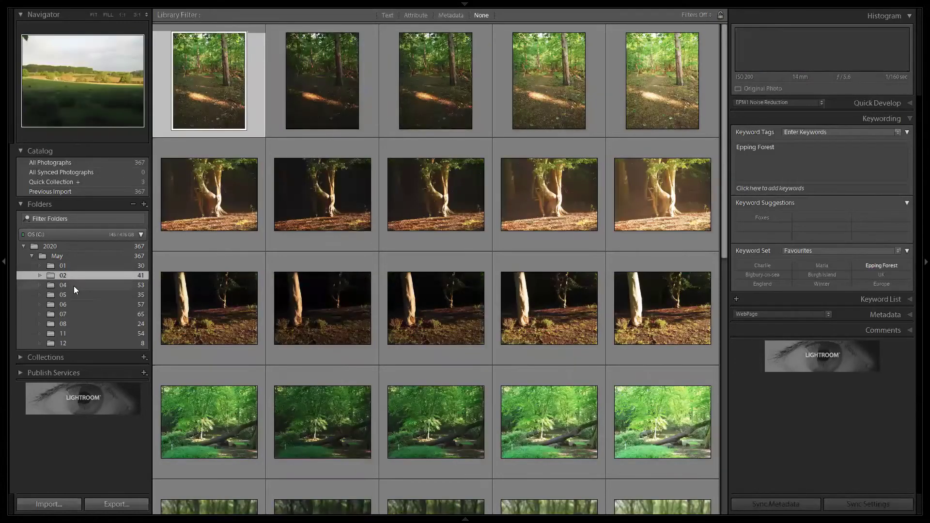
Browse the photos in the May subfolder 04, followed by those in subfolders 05 and 08
{"action": "left_click", "coordinate": [74, 286]}
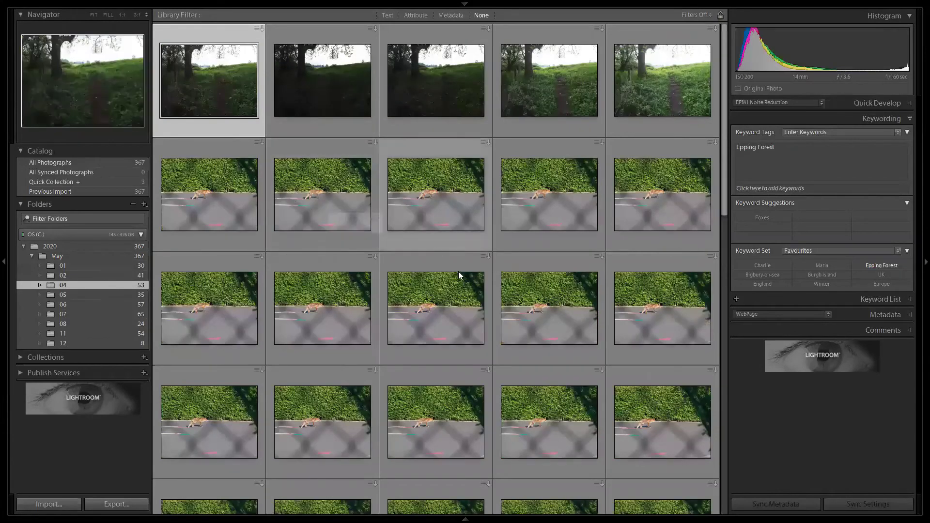
{"action": "scroll", "coordinate": [486, 304], "scroll_direction": "down", "scroll_amount": 3}
{"action": "scroll", "coordinate": [487, 304], "scroll_direction": "down", "scroll_amount": 3}
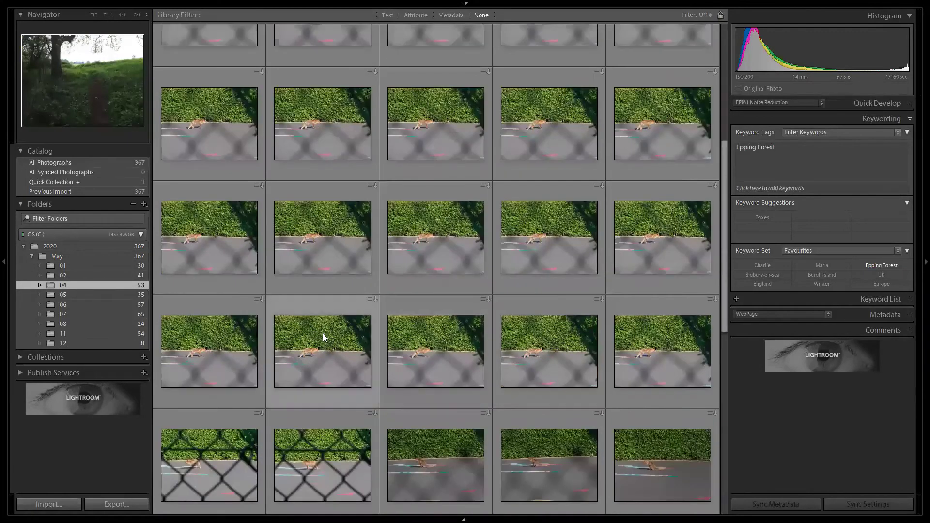
{"action": "scroll", "coordinate": [334, 345], "scroll_direction": "down", "scroll_amount": 3}
{"action": "scroll", "coordinate": [378, 367], "scroll_direction": "down", "scroll_amount": 3}
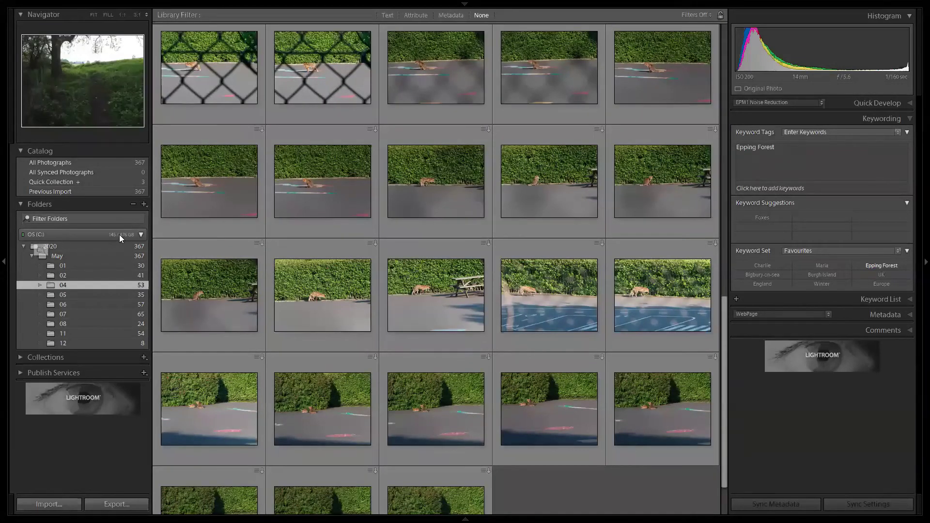
{"action": "mouse_move", "coordinate": [122, 235]}
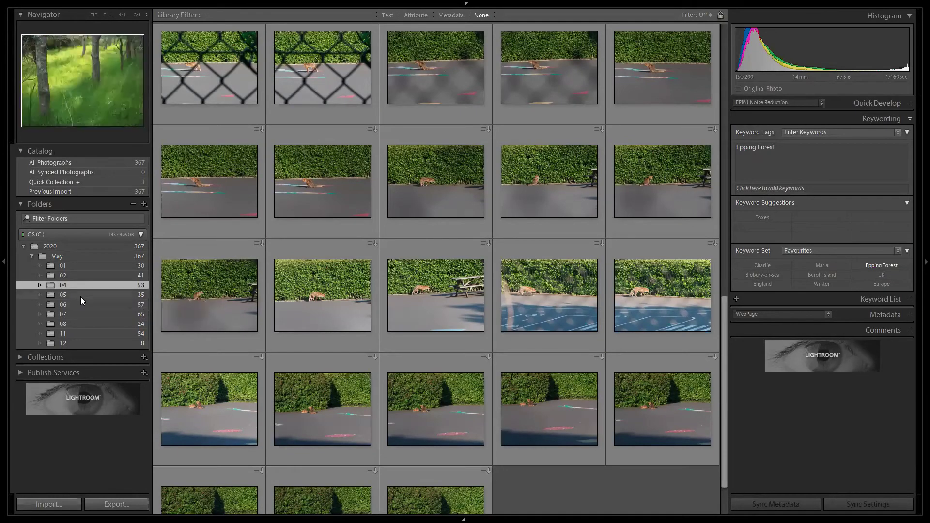
{"action": "left_click", "coordinate": [141, 296]}
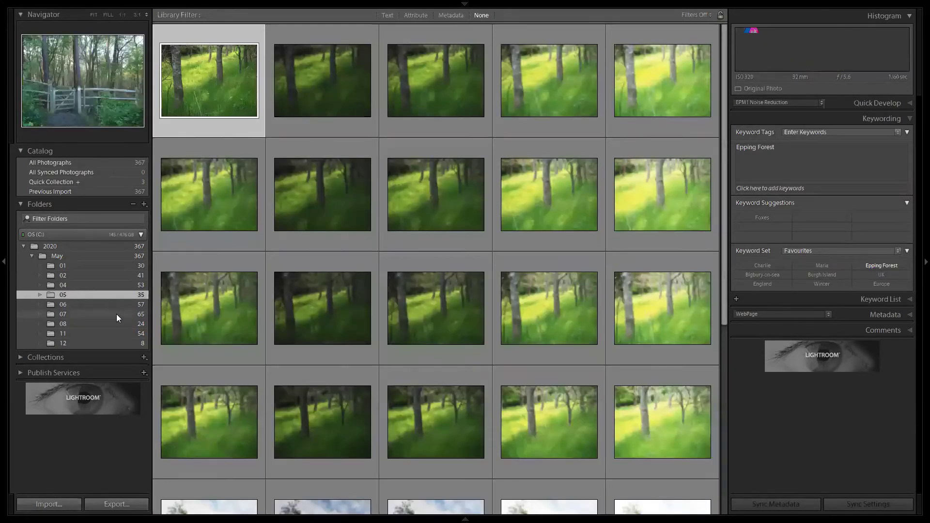
{"action": "left_click", "coordinate": [138, 324]}
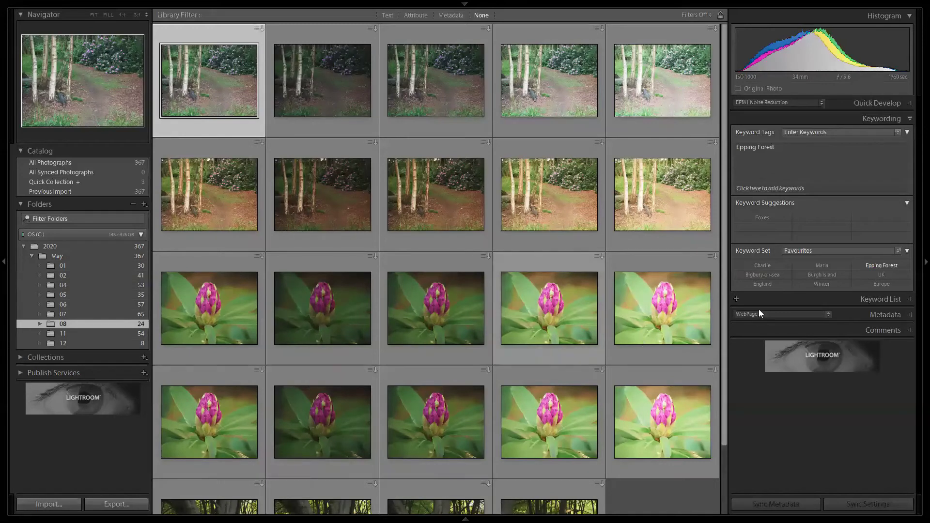
Expand Quick Develop in place of Keywording and open the flower bud photo untitled-295.JPG enlarged at Fill zoom
{"action": "left_click", "coordinate": [902, 118]}
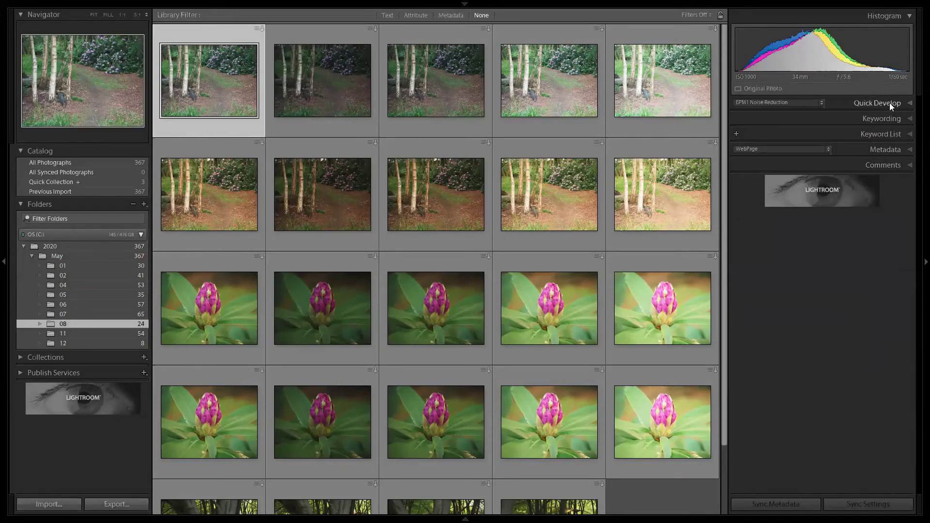
{"action": "key", "text": "ctrl+1"}
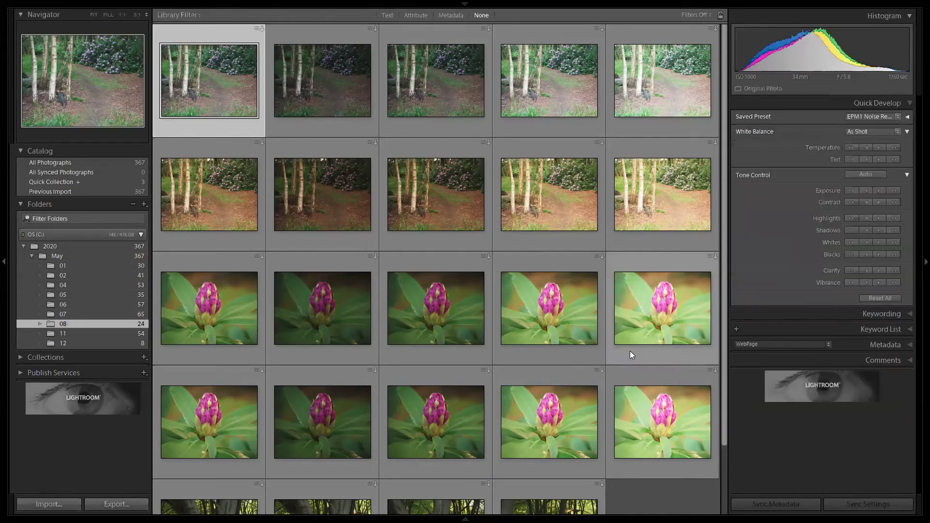
{"action": "left_click", "coordinate": [552, 322]}
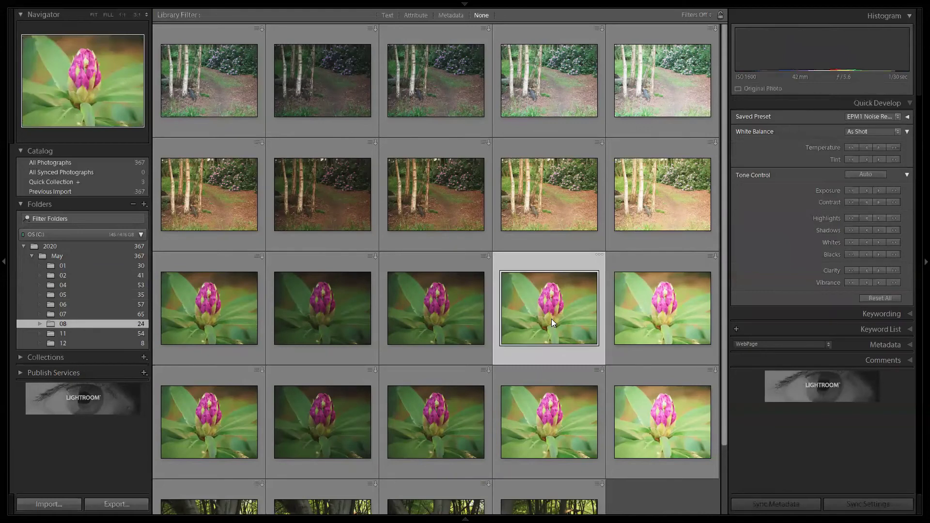
{"action": "key", "text": "z"}
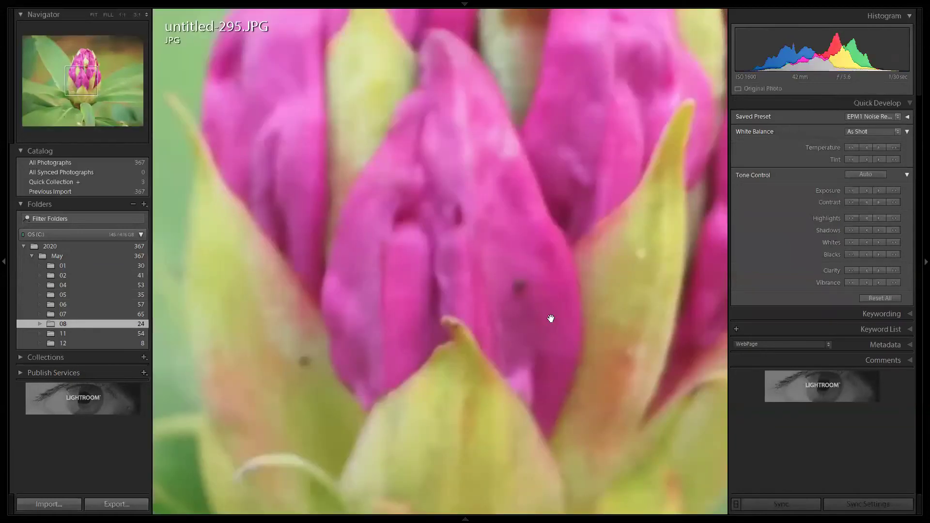
{"action": "key", "text": "z"}
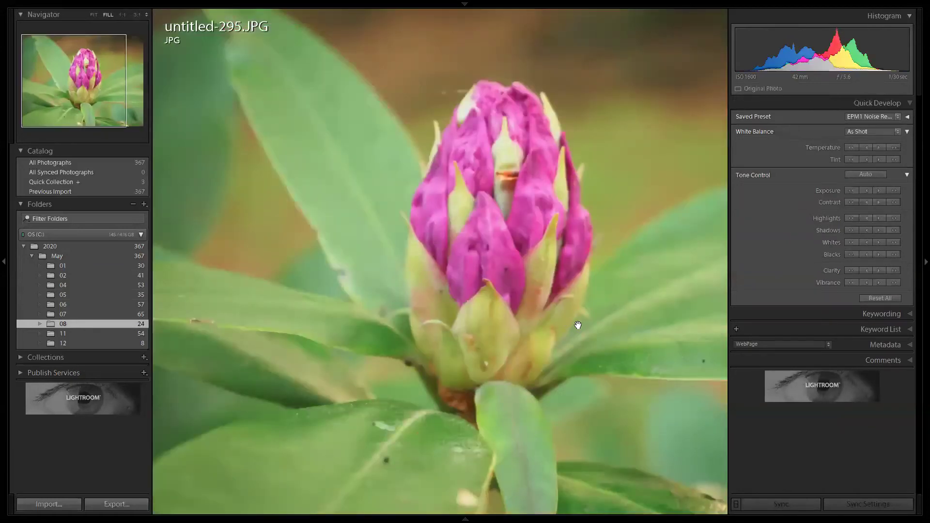
Step through the neighbouring photos back to the birch trees photo untitled-291.JPG and return to the grid
{"action": "key", "text": "Right"}
{"action": "key", "text": "Left"}
{"action": "key", "text": "Left"}
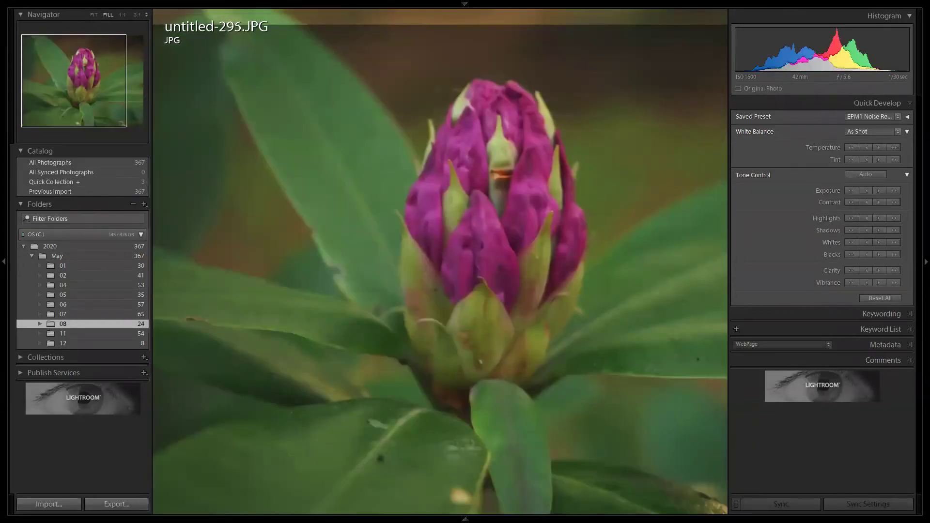
{"action": "key", "text": "Left"}
{"action": "key", "text": "Left"}
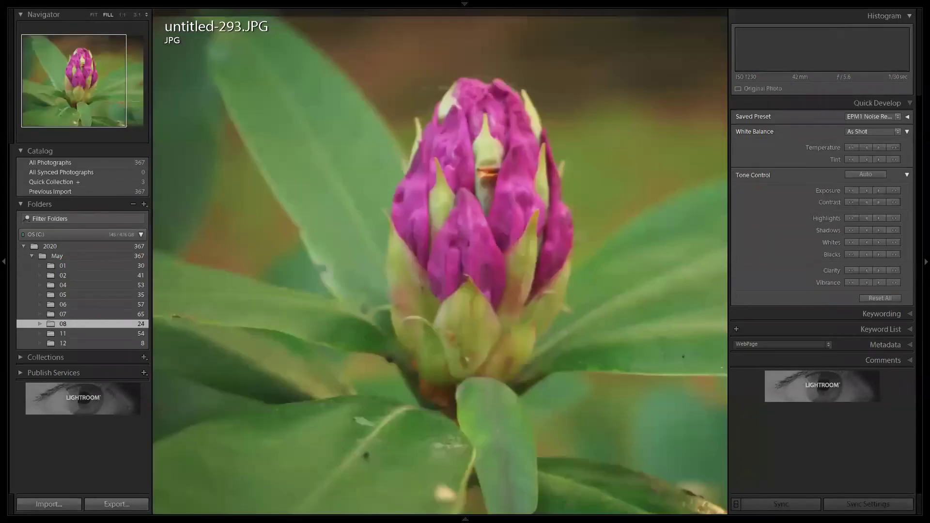
{"action": "key", "text": "Left"}
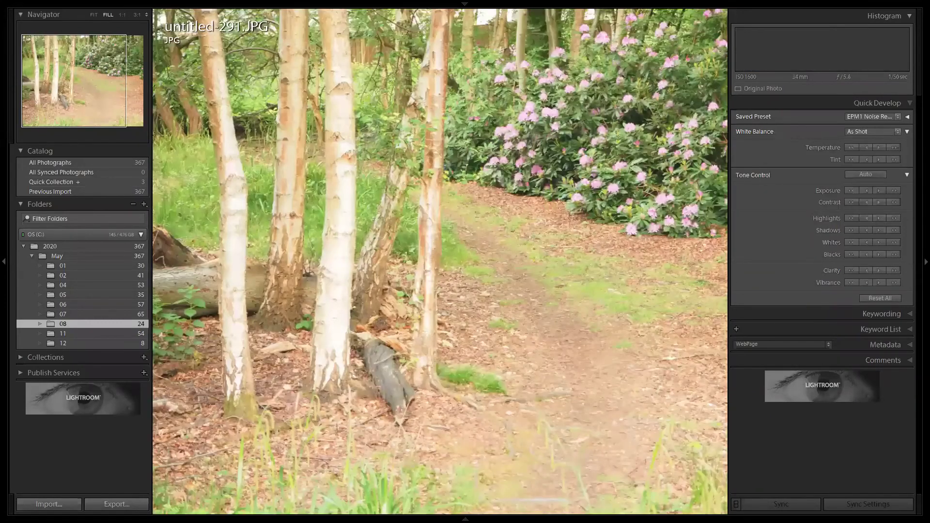
{"action": "key", "text": "g"}
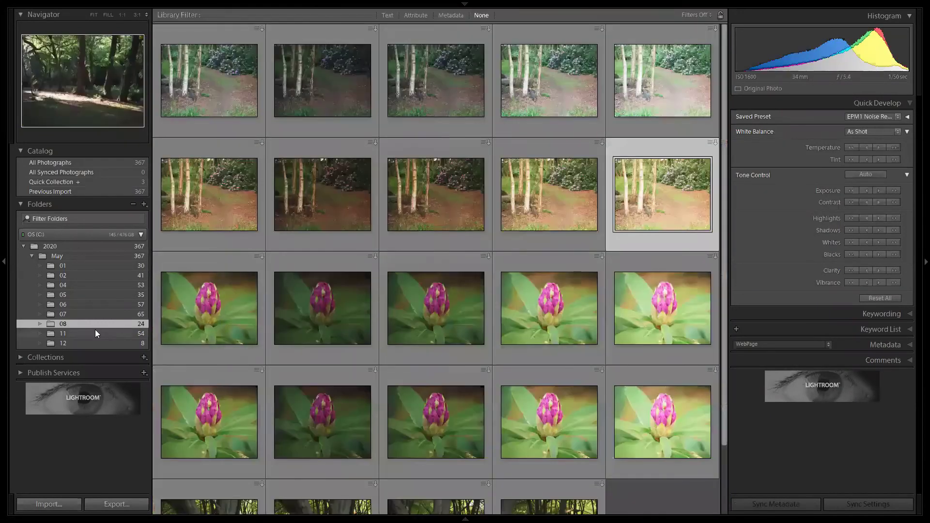
Open the tree trunks photo untitled-304.JPG at Fill zoom after a 1:1 check, and hide the Navigator and Folders side
{"action": "scroll", "coordinate": [477, 333], "scroll_direction": "down", "scroll_amount": 3}
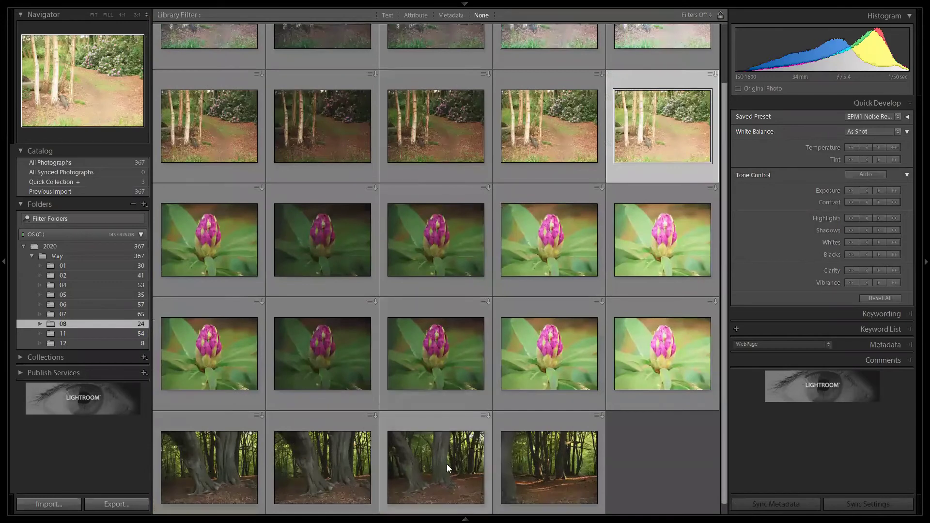
{"action": "double_click", "coordinate": [443, 468]}
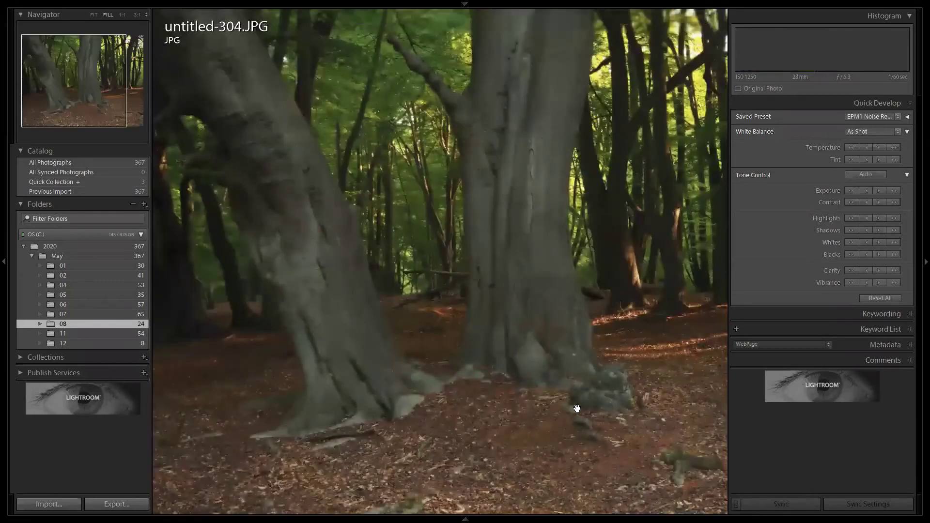
{"action": "left_click", "coordinate": [577, 409]}
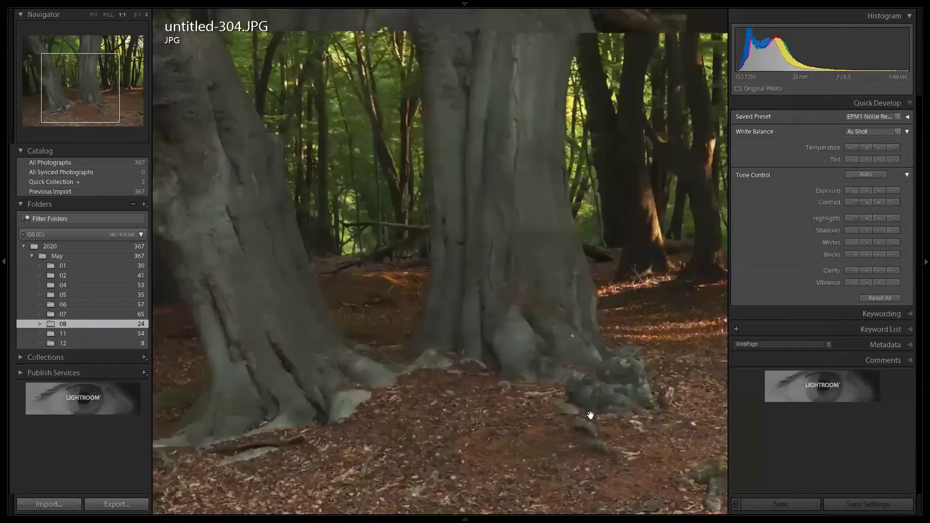
{"action": "left_click", "coordinate": [590, 415]}
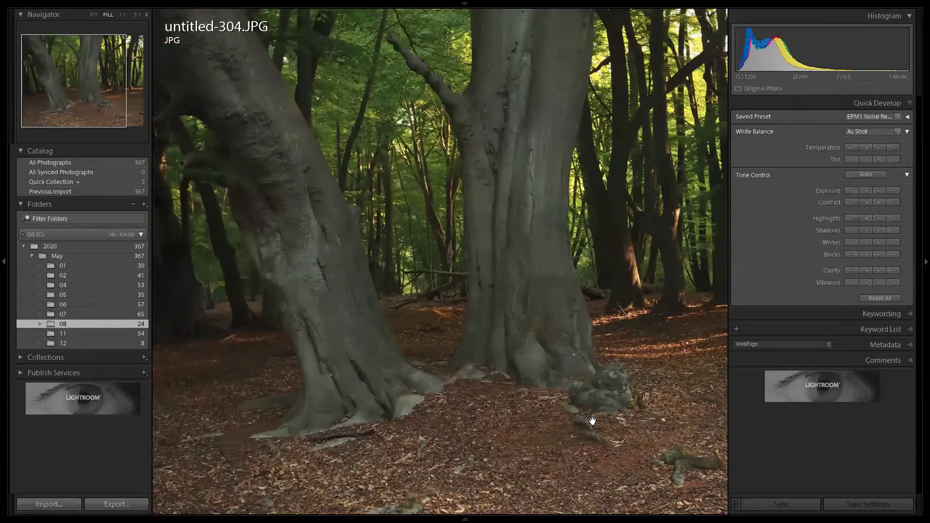
{"action": "left_click", "coordinate": [4, 264]}
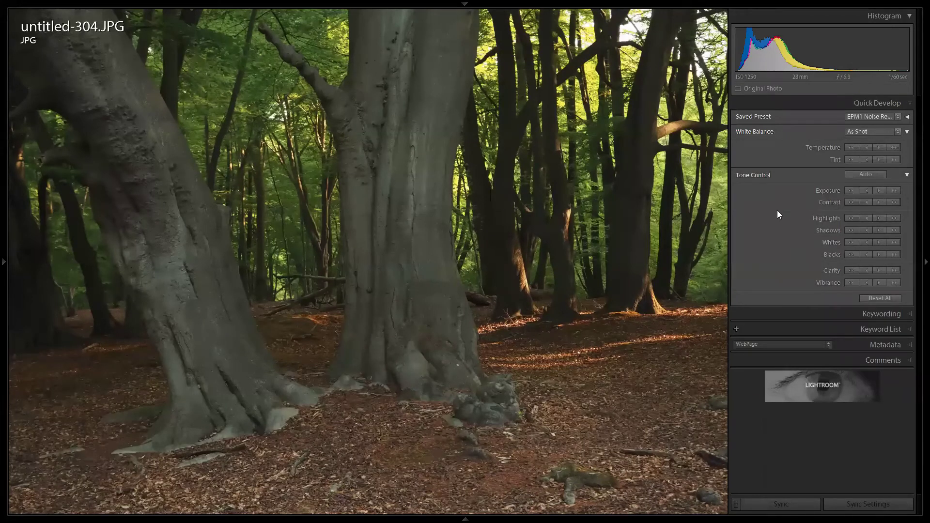
Adjust untitled-304.JPG with auto tone, slightly lower exposure, two large contrast increases, a large shadows decrease and a large clarity increase
{"action": "left_click", "coordinate": [868, 182]}
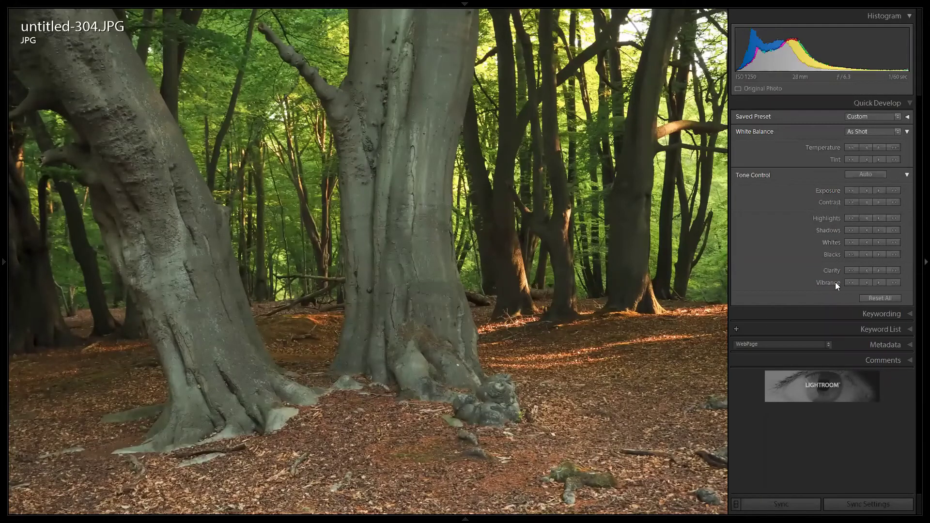
{"action": "left_click", "coordinate": [865, 192]}
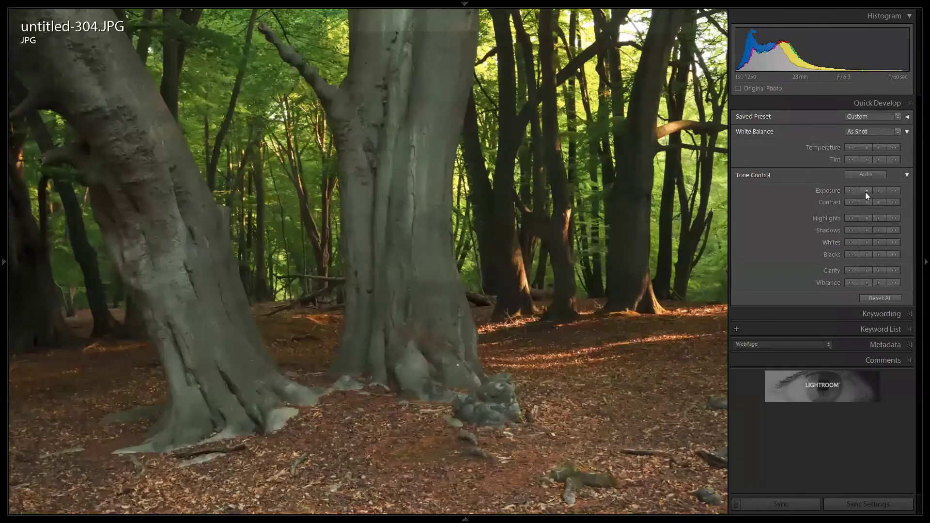
{"action": "left_click", "coordinate": [893, 202]}
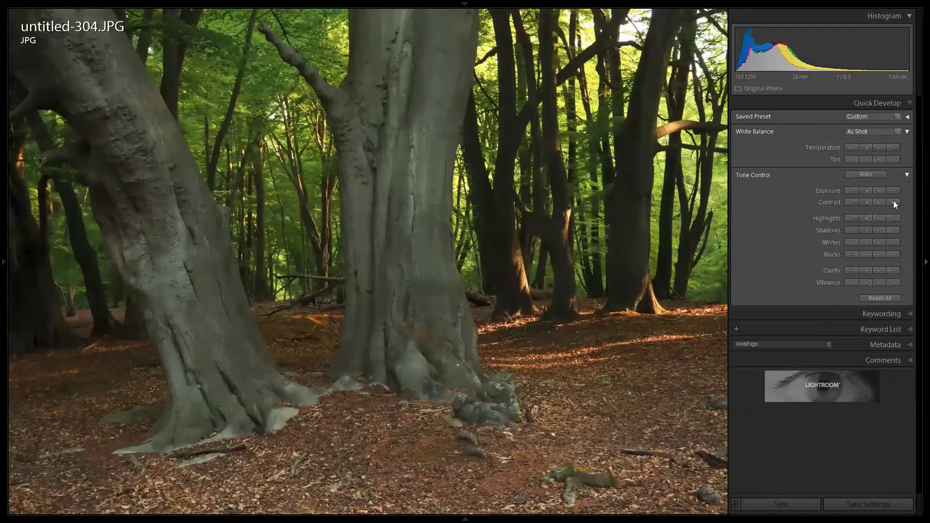
{"action": "left_click", "coordinate": [894, 202]}
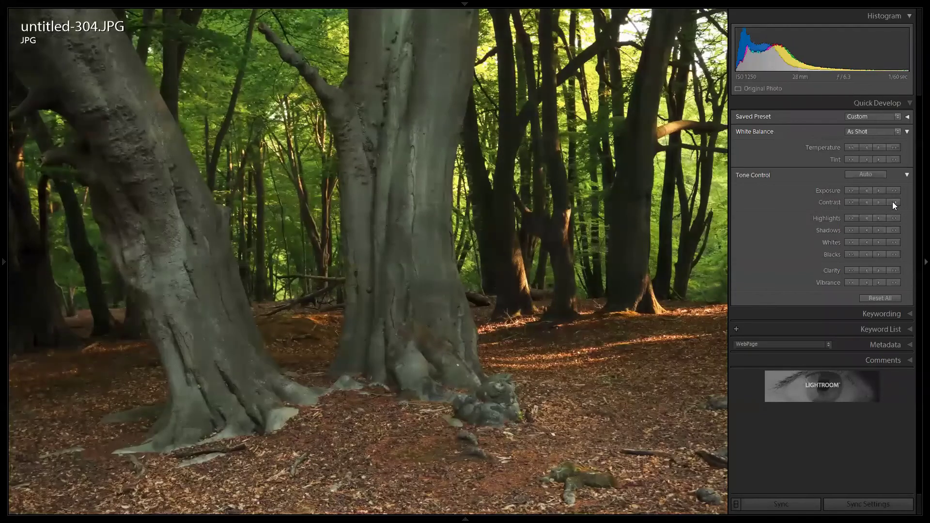
{"action": "left_click", "coordinate": [852, 229]}
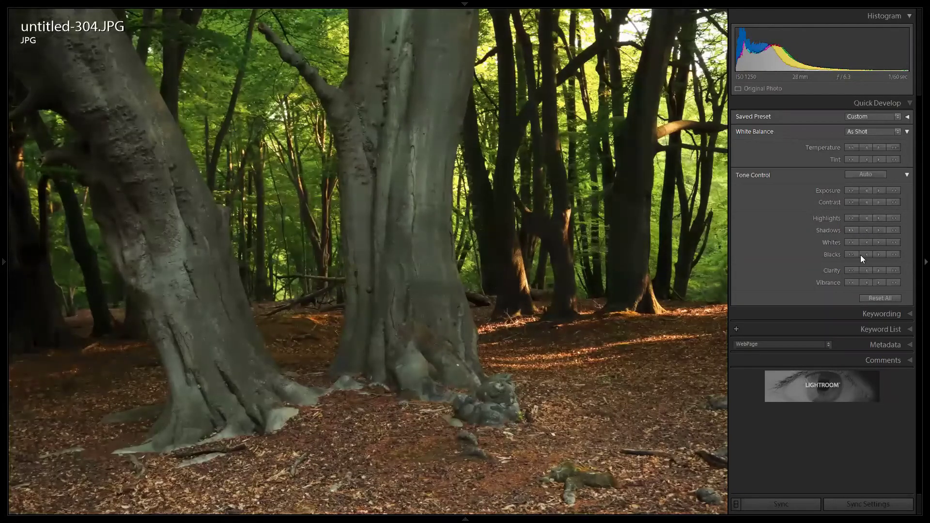
{"action": "left_click", "coordinate": [895, 271]}
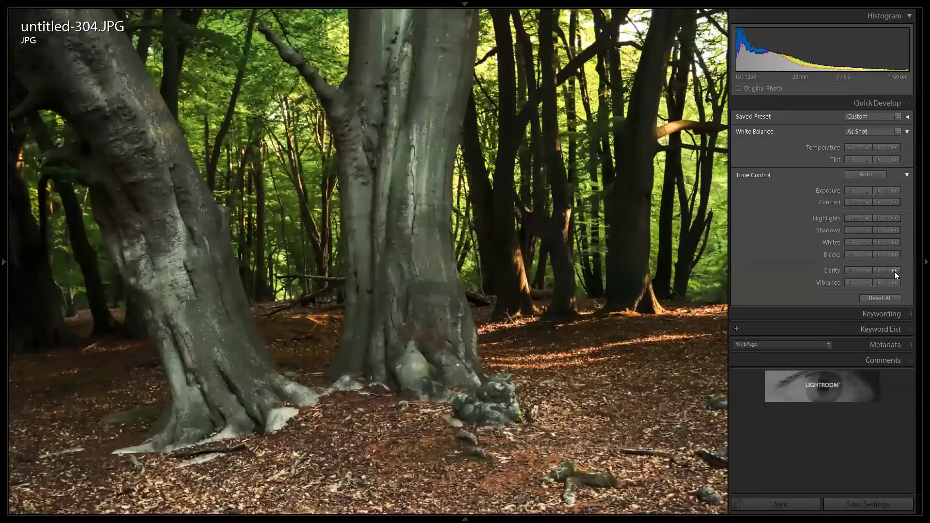
Apply the Antique copy preset from Lightroom B&W Toned Presets to untitled-304.JPG
{"action": "left_click", "coordinate": [898, 117]}
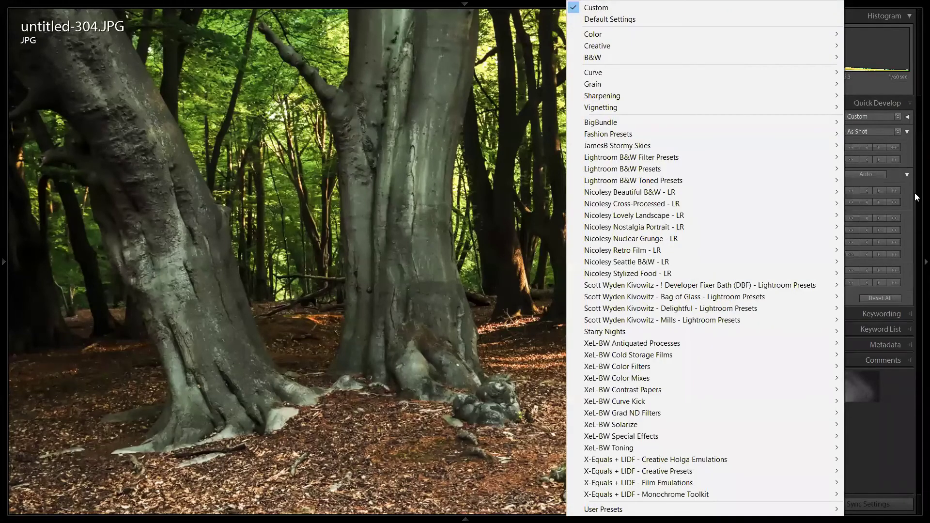
{"action": "left_click", "coordinate": [895, 131]}
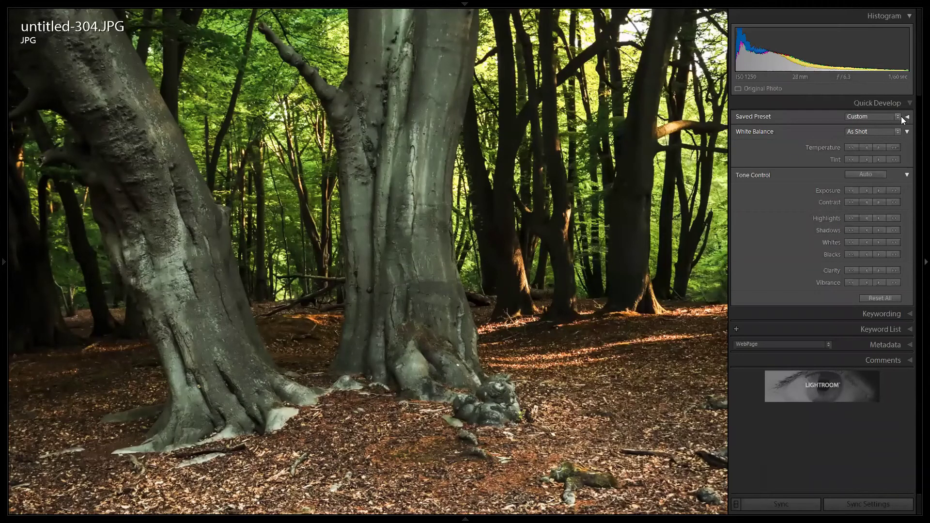
{"action": "left_click", "coordinate": [897, 117]}
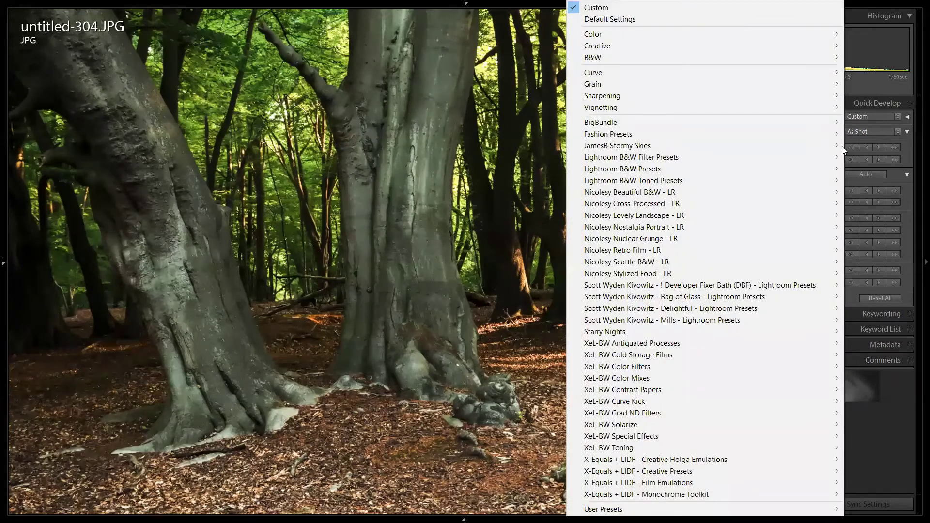
{"action": "mouse_move", "coordinate": [672, 179]}
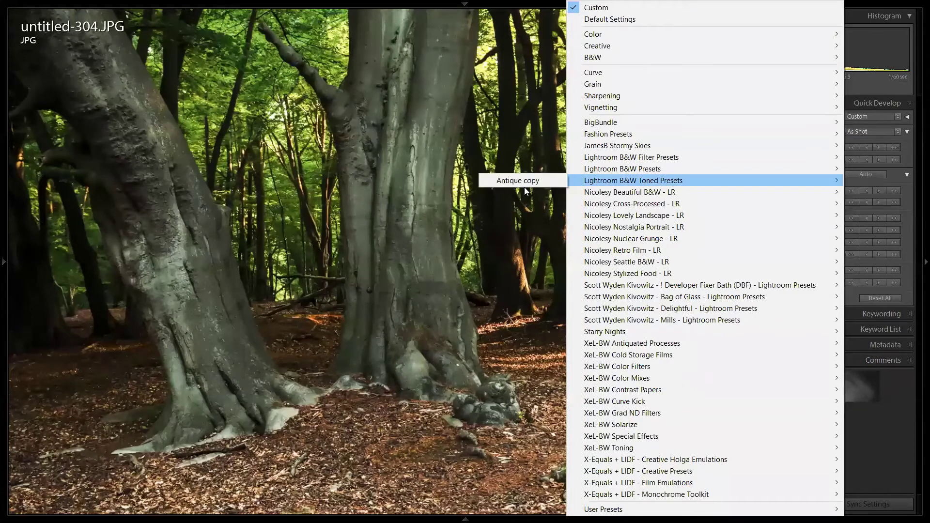
{"action": "left_click", "coordinate": [517, 180]}
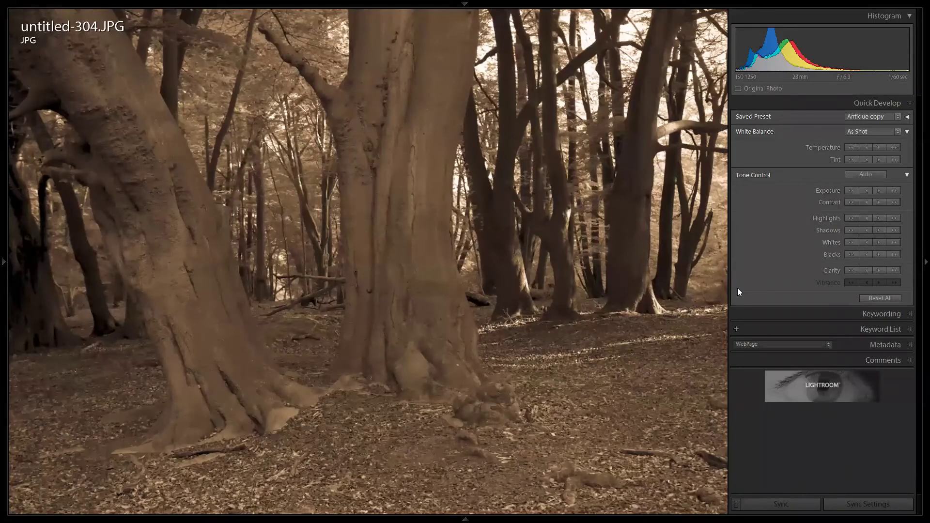
Apply the Crayon preset from Nicolesy Cross-Processed - LR to untitled-304.JPG
{"action": "left_click", "coordinate": [898, 115]}
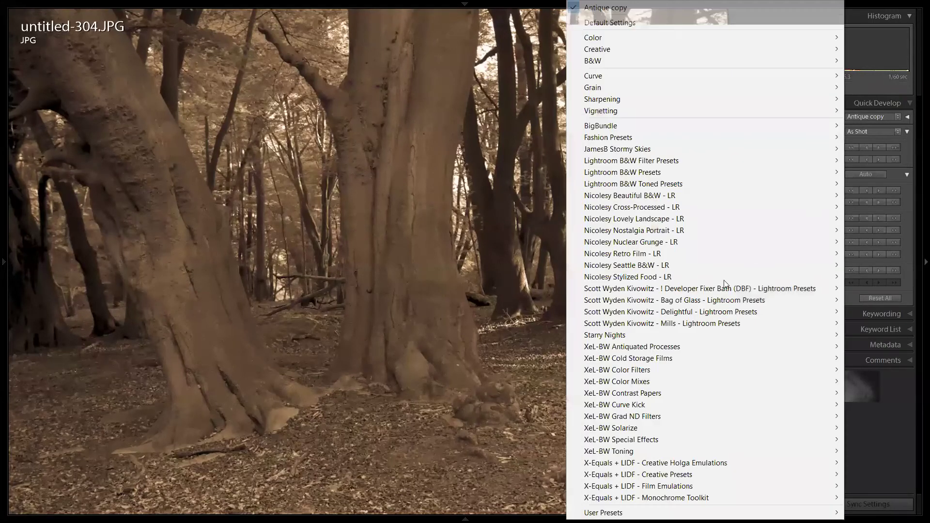
{"action": "mouse_move", "coordinate": [630, 207]}
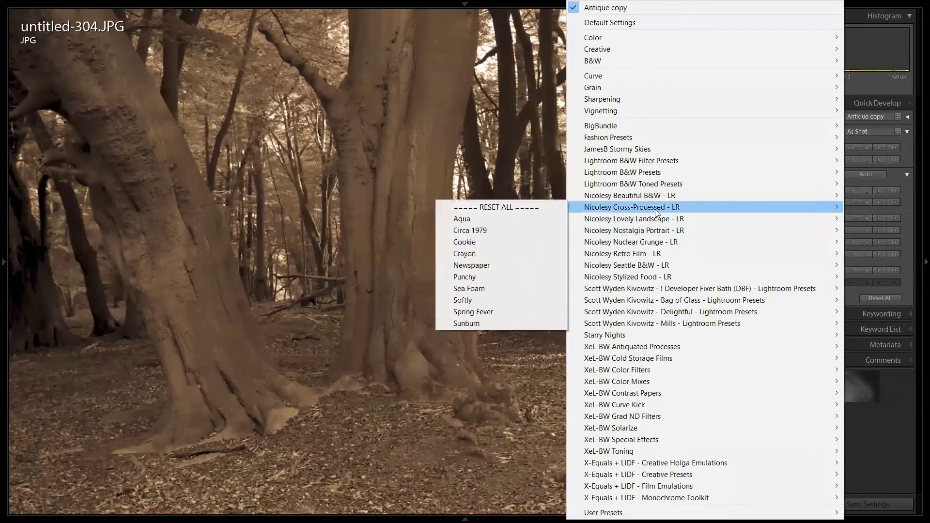
{"action": "left_click", "coordinate": [480, 254]}
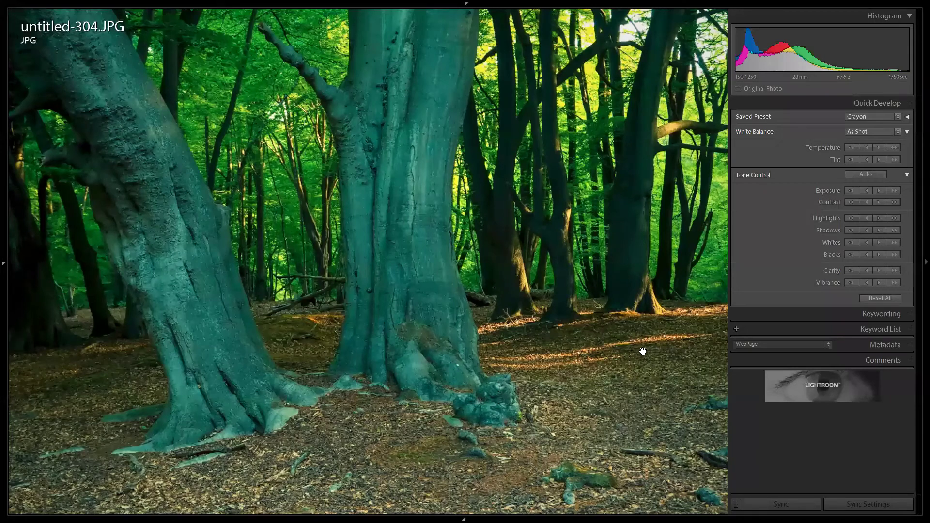
Apply the Holga - Panatomic X Curve preset from X-Equals + LIDF - Creative Holga Emulations to untitled-304.JPG
{"action": "left_click", "coordinate": [895, 117]}
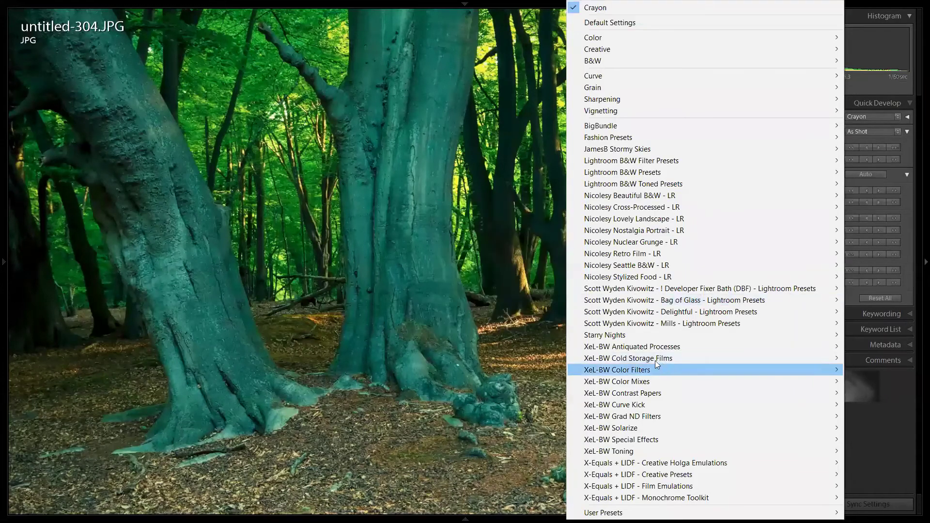
{"action": "mouse_move", "coordinate": [633, 346]}
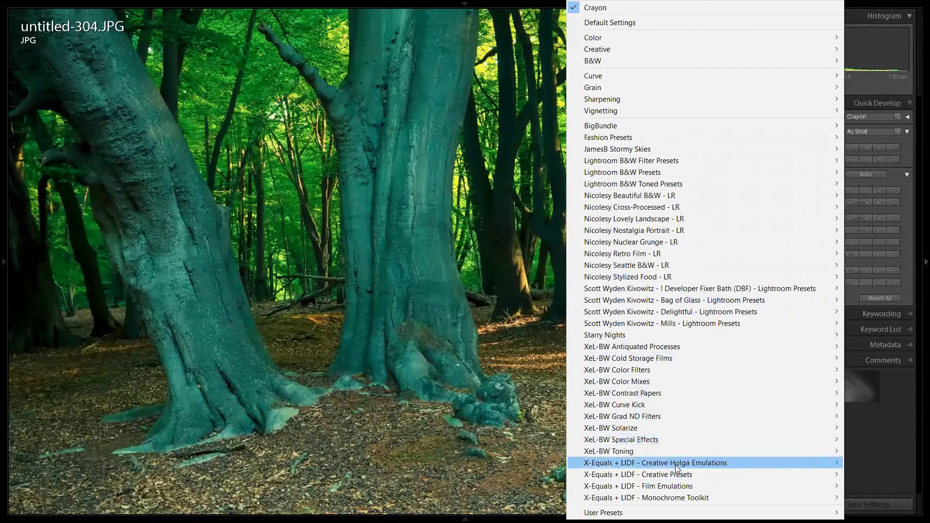
{"action": "mouse_move", "coordinate": [677, 464]}
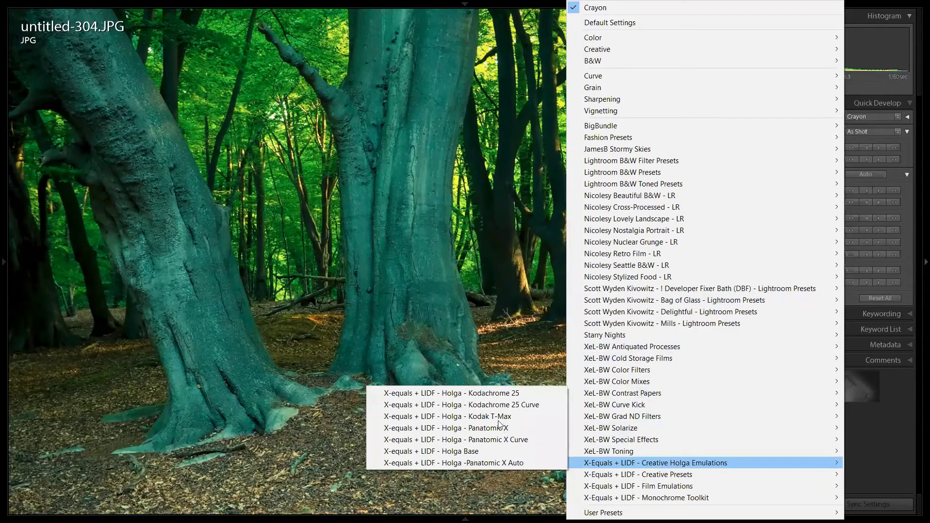
{"action": "left_click", "coordinate": [496, 441]}
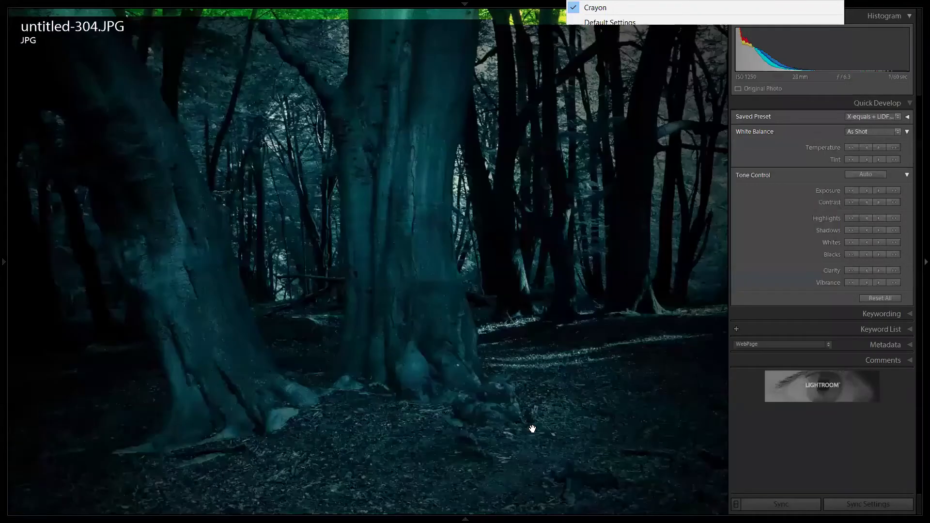
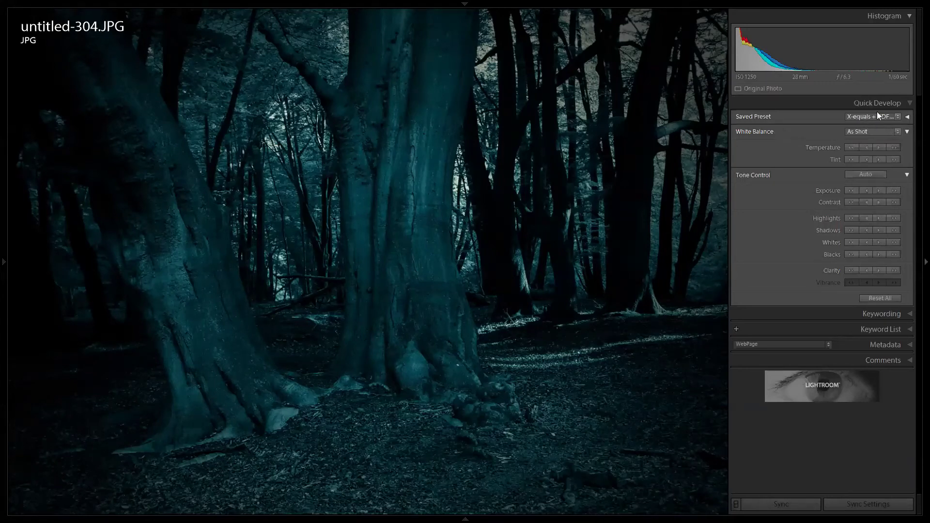
Apply the Drop The Base preset from JamesB Stormy Skies to untitled-304.JPG
{"action": "left_click", "coordinate": [878, 113]}
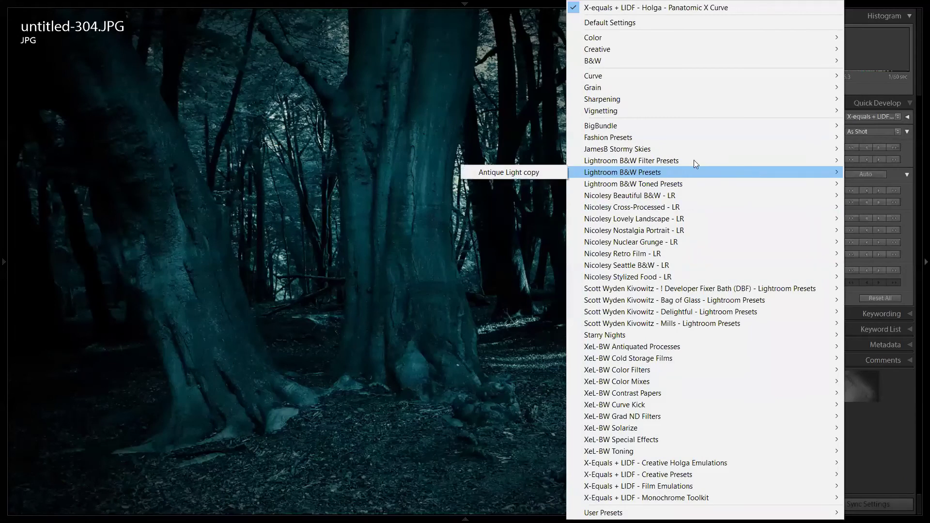
{"action": "mouse_move", "coordinate": [683, 151]}
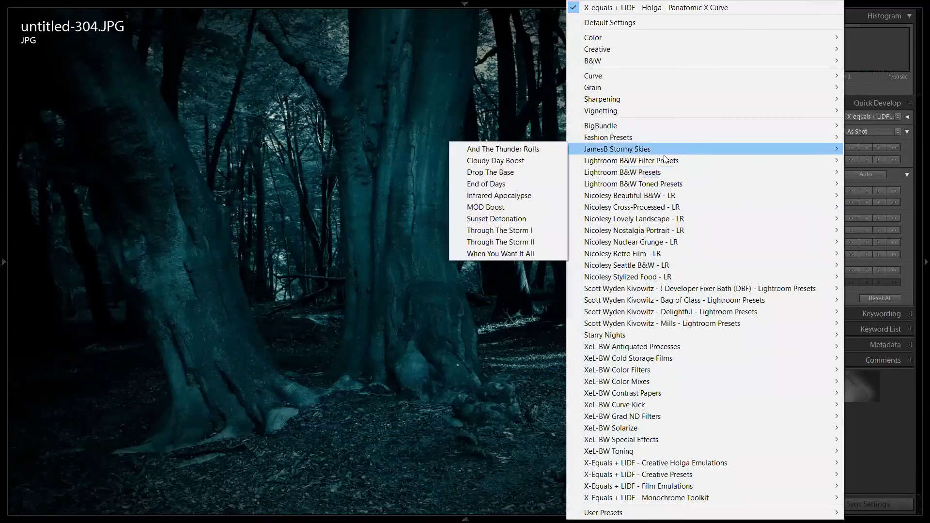
{"action": "left_click", "coordinate": [512, 173]}
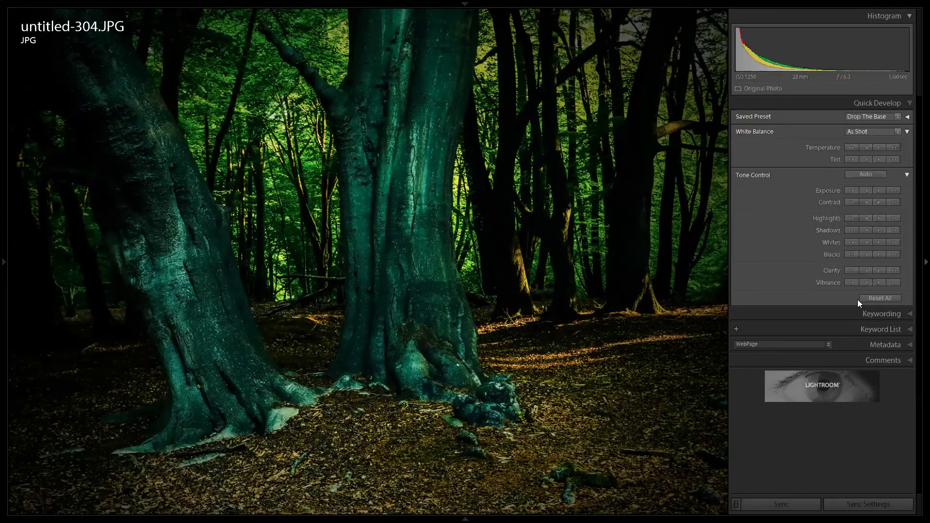
Expand the photo's metadata, and check the closing slides of Lightroom Coffee Break.pptx in PowerPoint before returning to Lightroom
{"action": "left_click", "coordinate": [911, 345]}
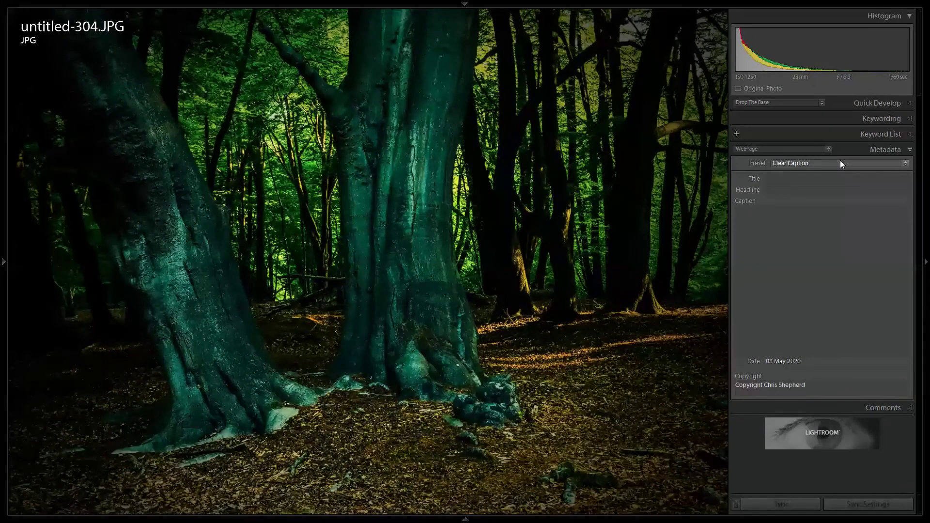
{"action": "key", "text": "alt+Tab"}
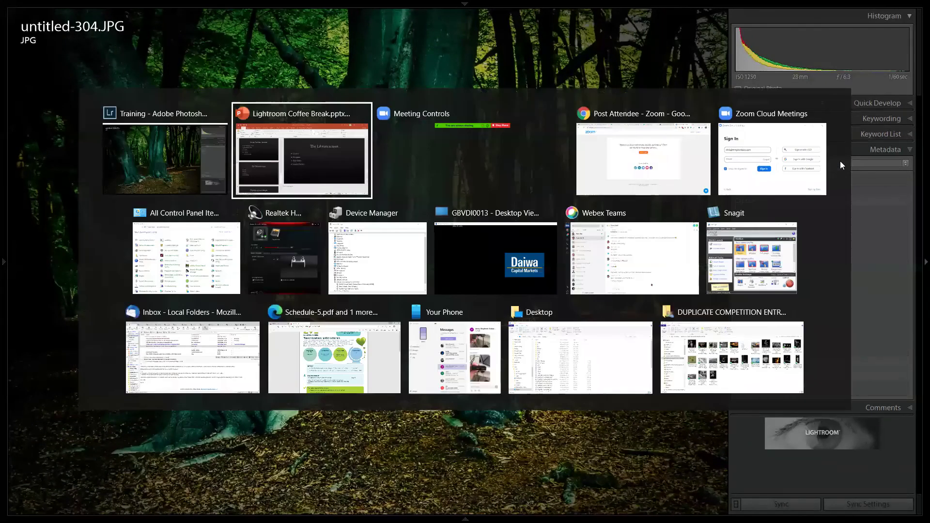
{"action": "scroll", "coordinate": [270, 346], "scroll_direction": "down", "scroll_amount": 3}
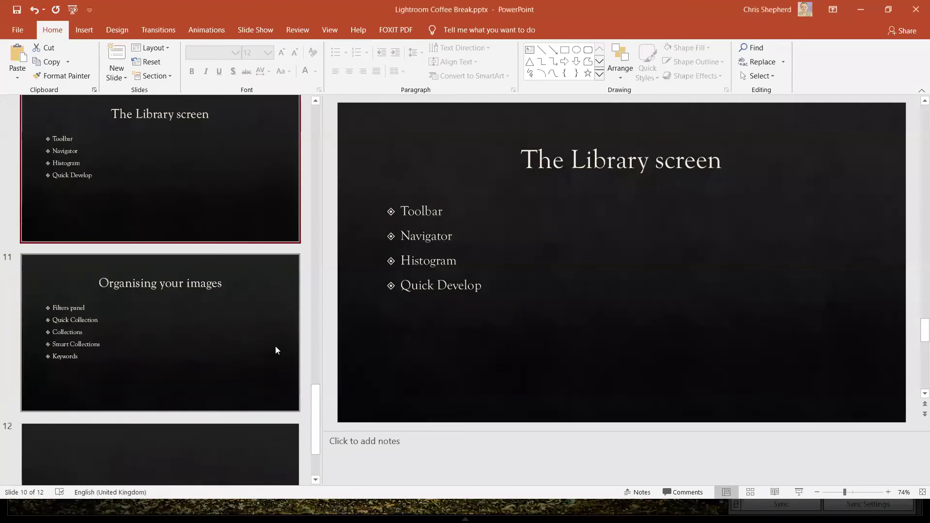
{"action": "scroll", "coordinate": [275, 345], "scroll_direction": "down", "scroll_amount": 2}
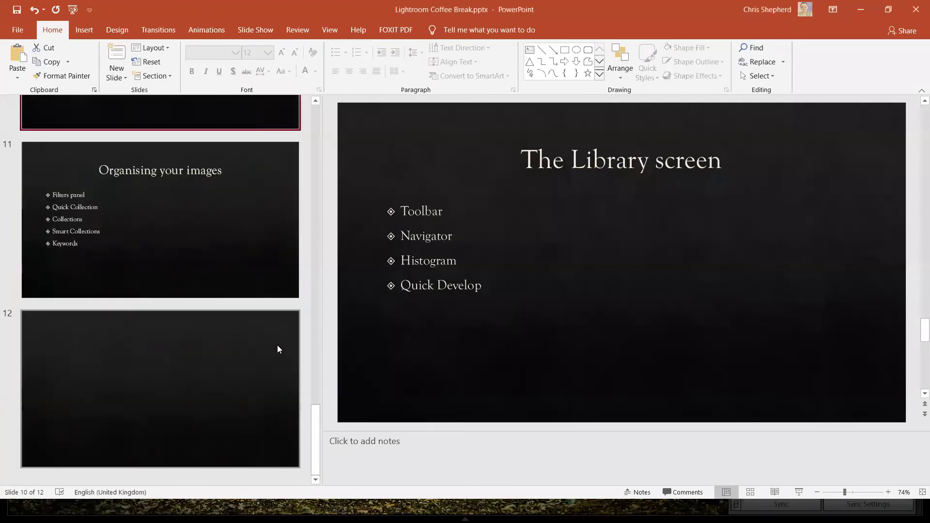
{"action": "left_click", "coordinate": [866, 11]}
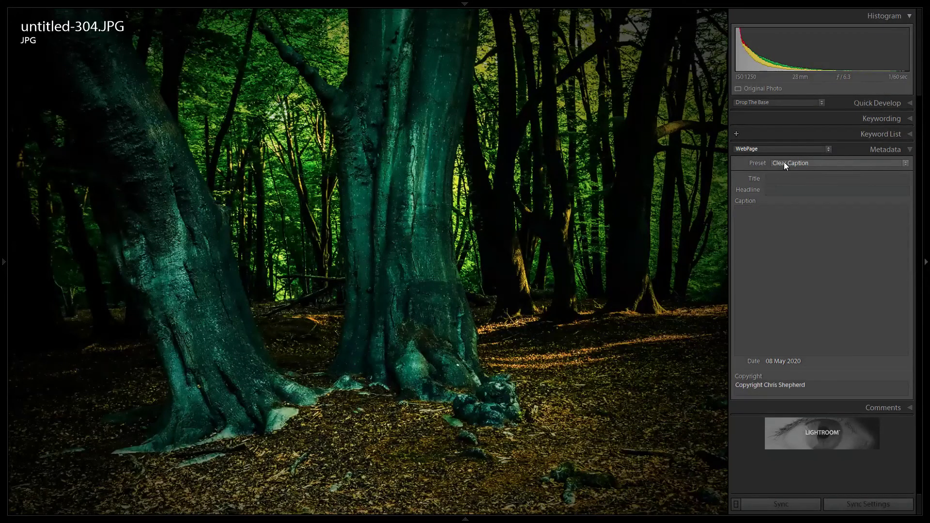
Show the Default metadata set for untitled-304.JPG and examine its fields and the other available sets
{"action": "left_click", "coordinate": [872, 240]}
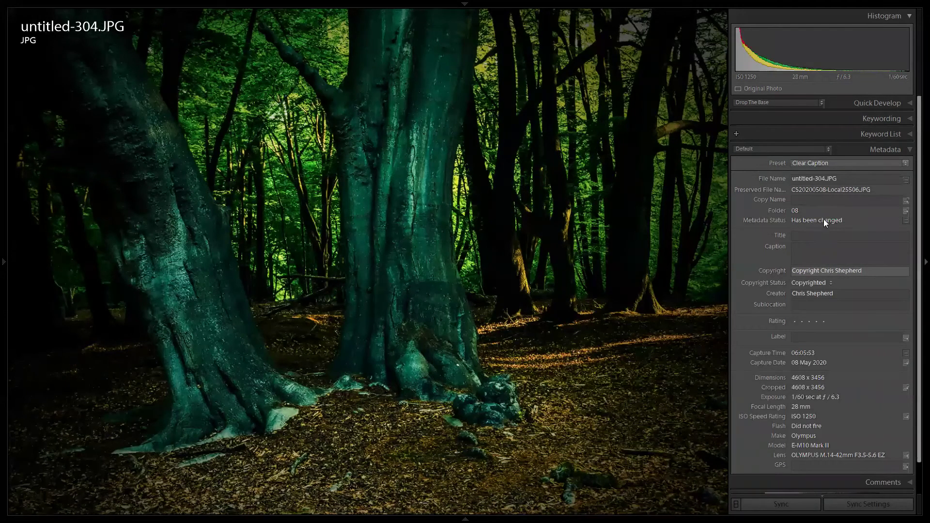
{"action": "scroll", "coordinate": [819, 254], "scroll_direction": "down", "scroll_amount": 1}
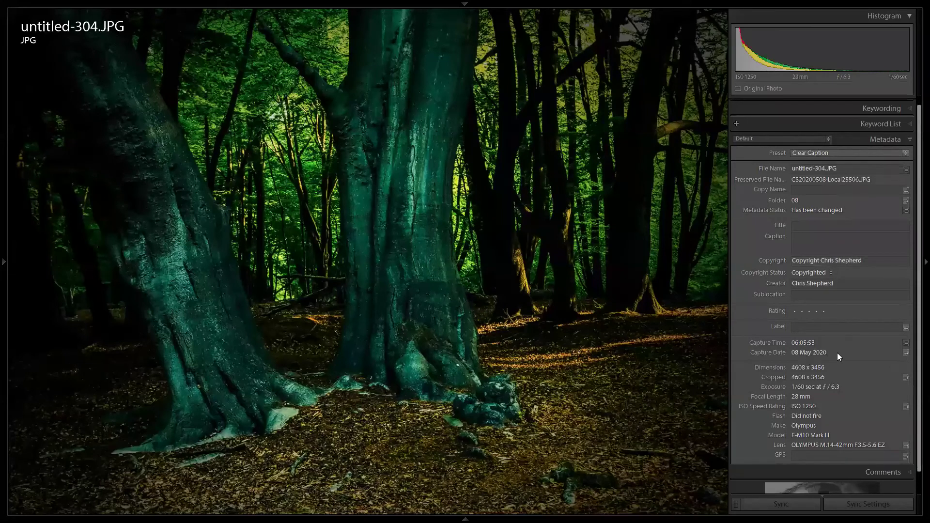
{"action": "left_click_drag", "start_coordinate": [915, 285], "coordinate": [914, 287]}
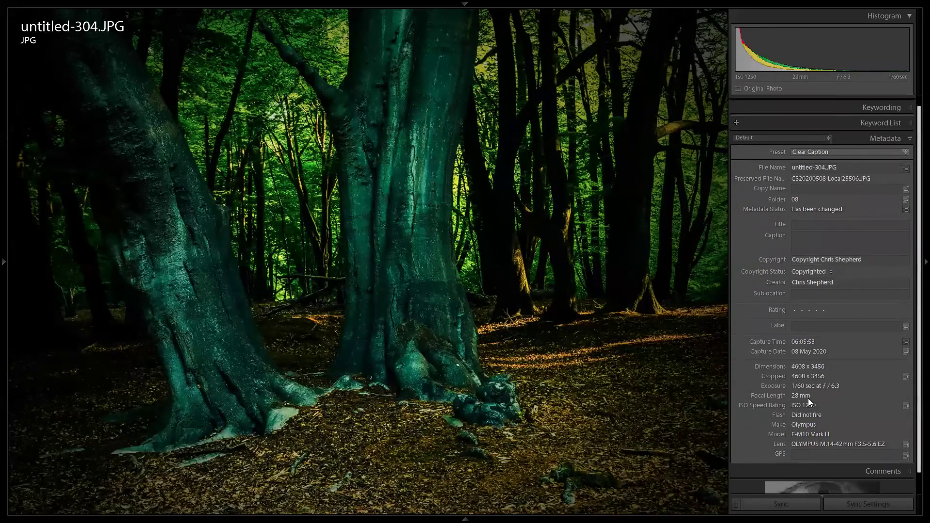
{"action": "scroll", "coordinate": [808, 401], "scroll_direction": "down", "scroll_amount": 1}
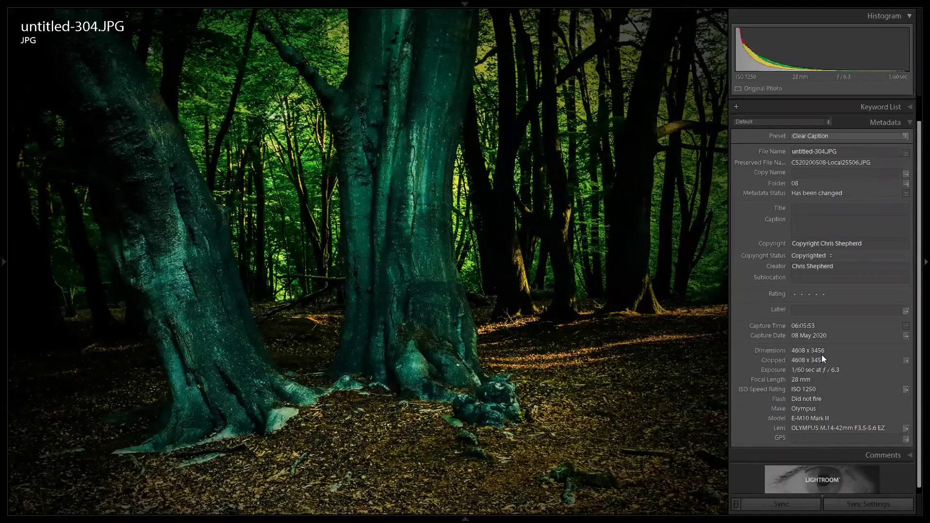
{"action": "left_click", "coordinate": [827, 123]}
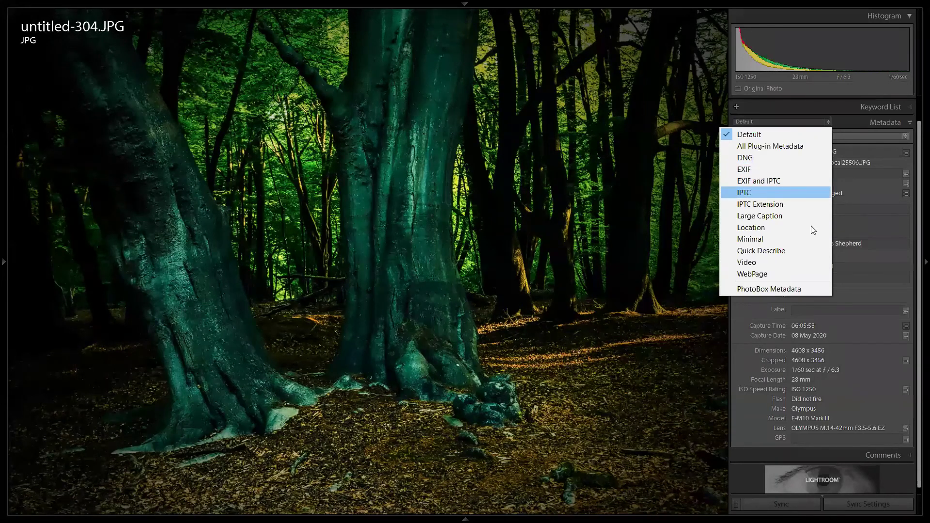
{"action": "key", "text": "Escape"}
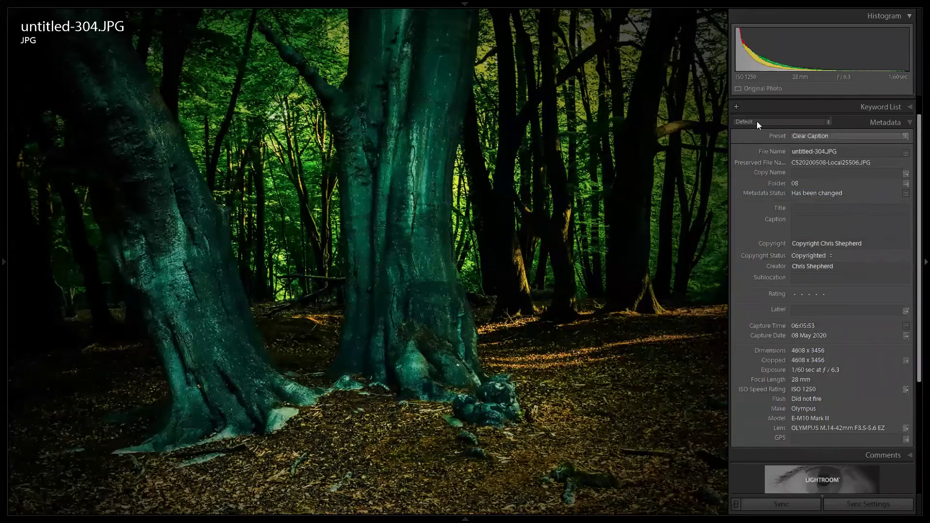
Switch the metadata display of untitled-304.JPG to the IPTC set and examine its contact, content and image fields
{"action": "left_click", "coordinate": [756, 122]}
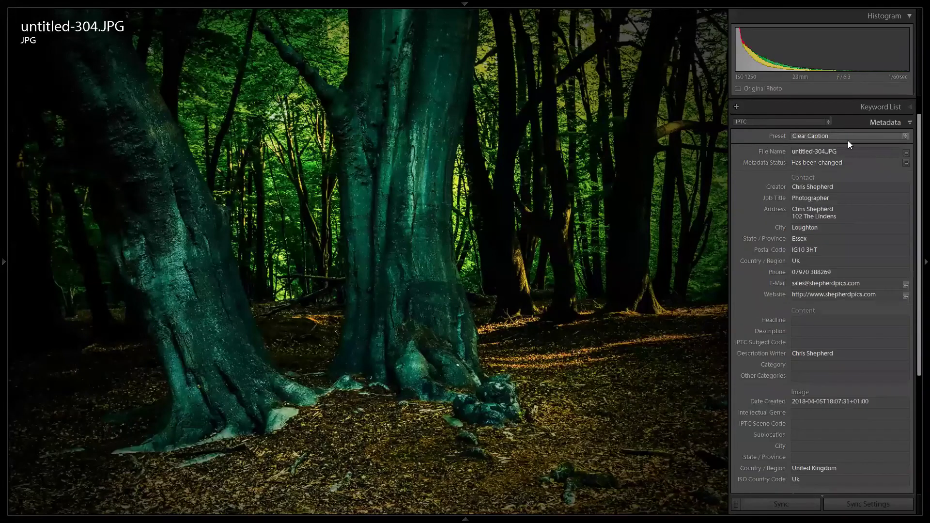
{"action": "left_click", "coordinate": [853, 122]}
{"action": "left_click", "coordinate": [781, 149]}
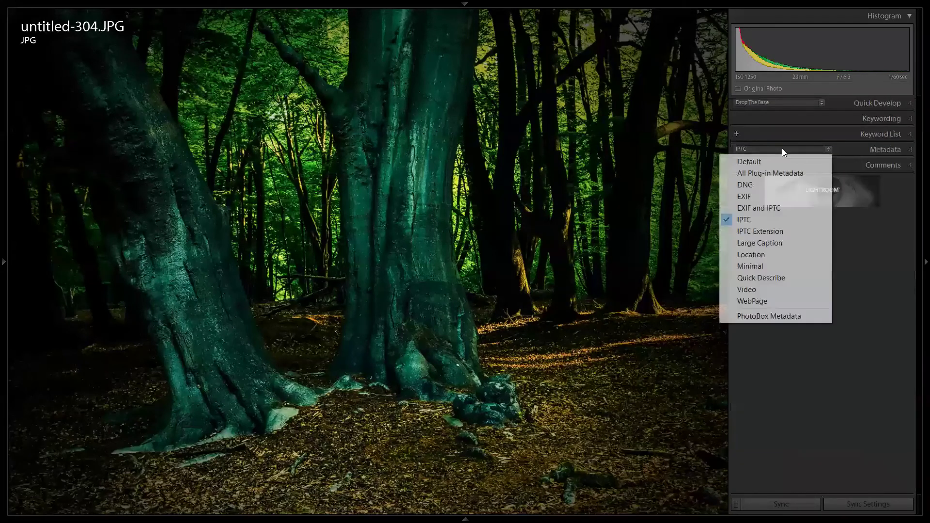
{"action": "left_click", "coordinate": [759, 219]}
{"action": "left_click", "coordinate": [858, 151]}
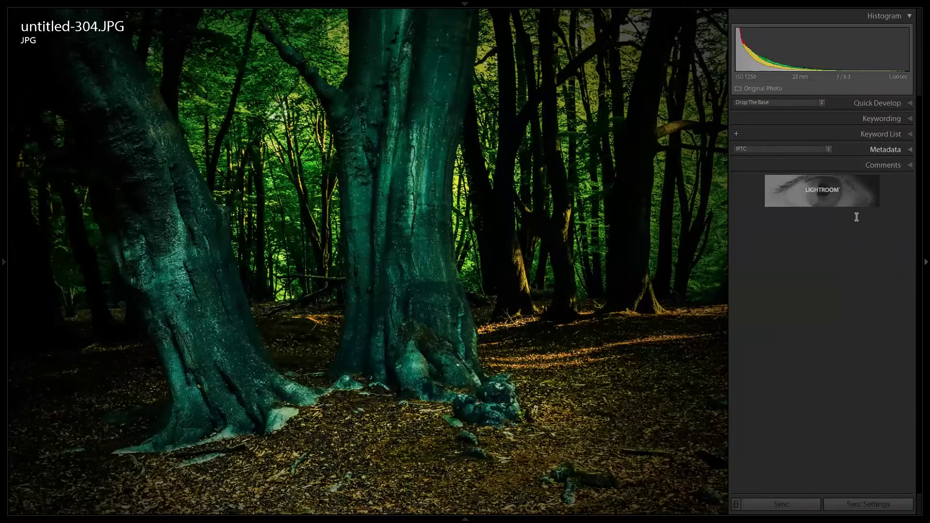
{"action": "scroll", "coordinate": [828, 253], "scroll_direction": "down", "scroll_amount": 1}
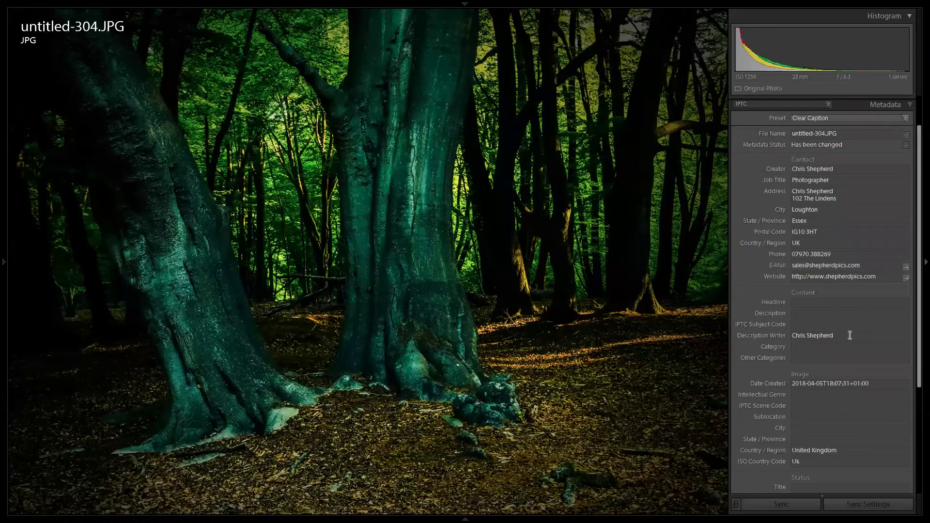
Switch the metadata display to the EXIF set and examine the photo's camera and exposure fields
{"action": "left_click", "coordinate": [815, 103]}
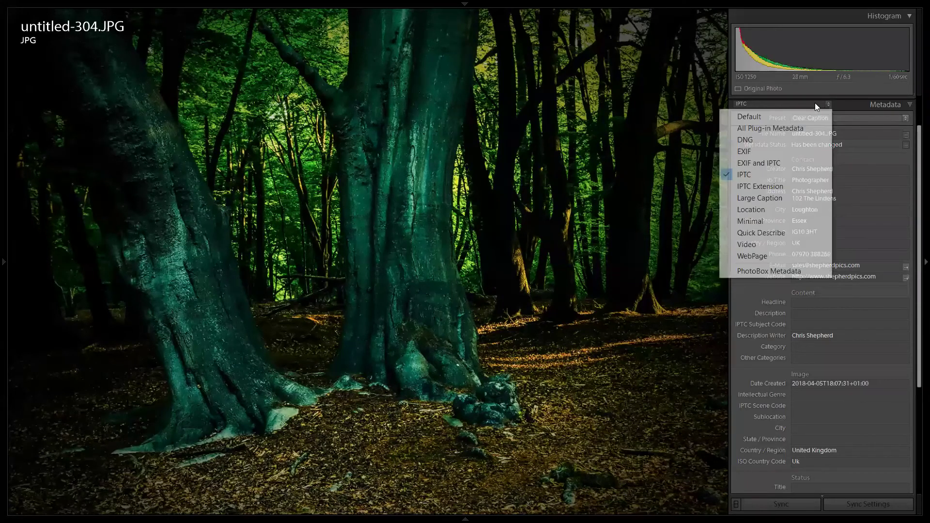
{"action": "left_click", "coordinate": [755, 152]}
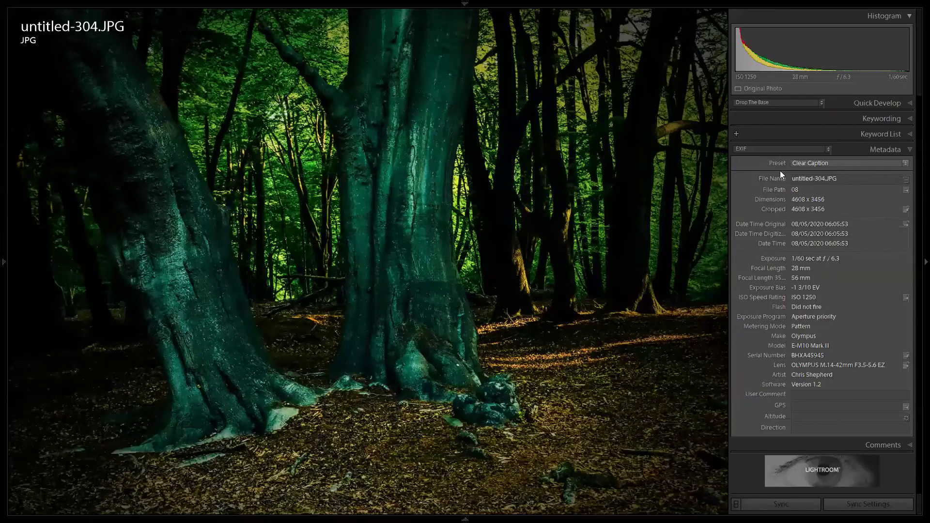
{"action": "left_click", "coordinate": [825, 149]}
{"action": "left_click", "coordinate": [852, 149]}
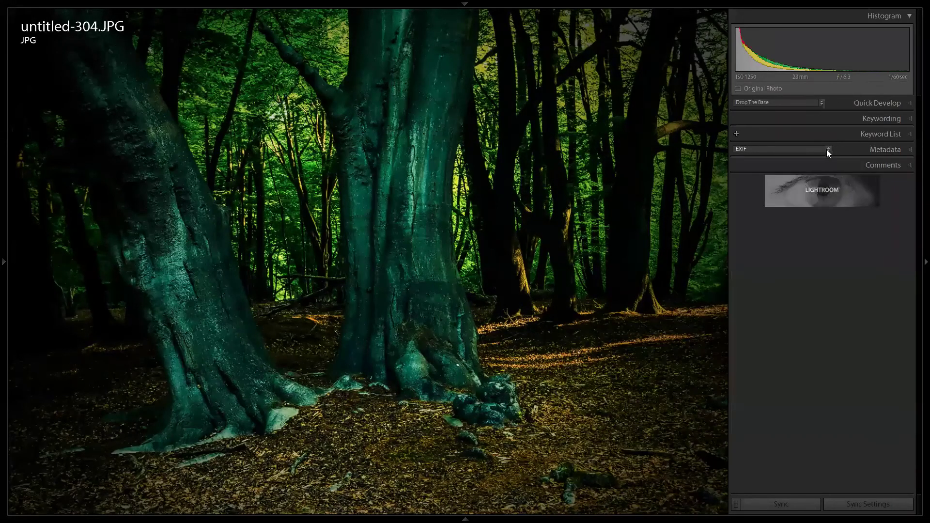
{"action": "left_click", "coordinate": [864, 150]}
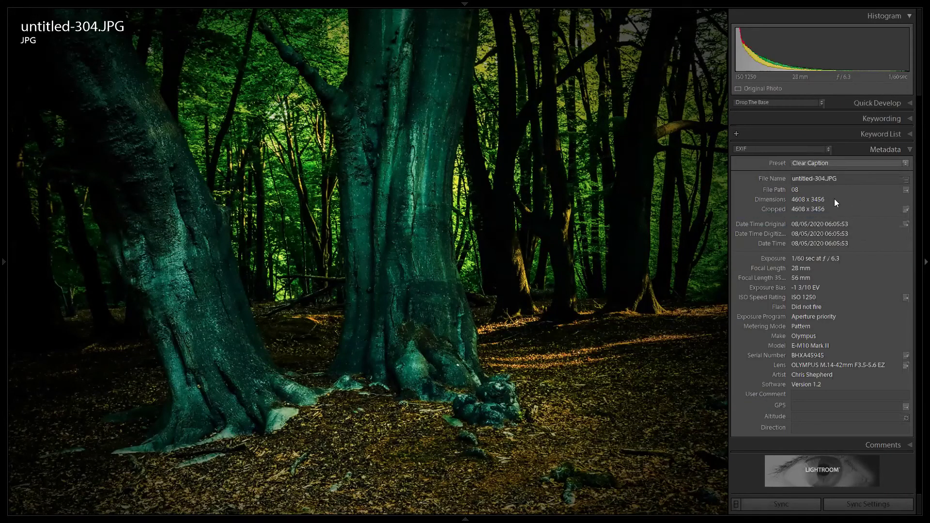
Return the metadata display to the IPTC set and check which metadata presets are available
{"action": "left_click", "coordinate": [799, 149]}
{"action": "left_click", "coordinate": [798, 155]}
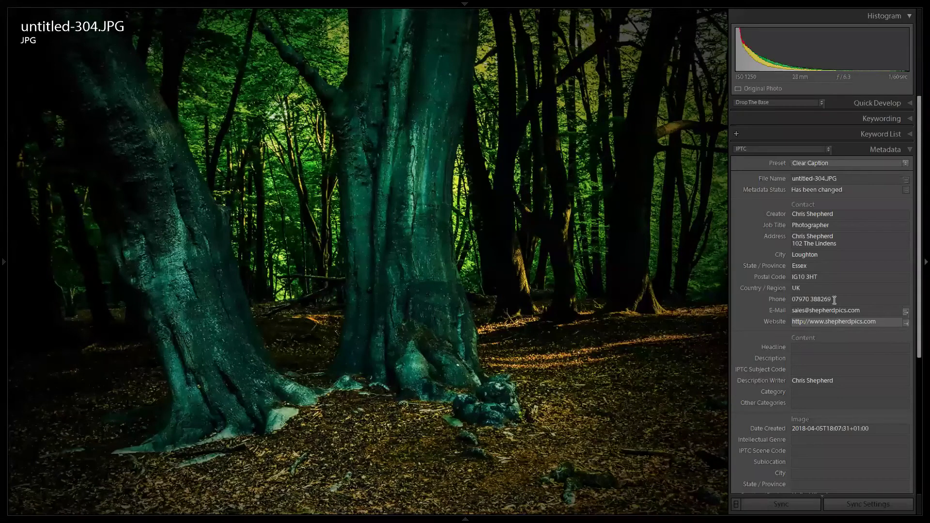
{"action": "key", "text": "Return"}
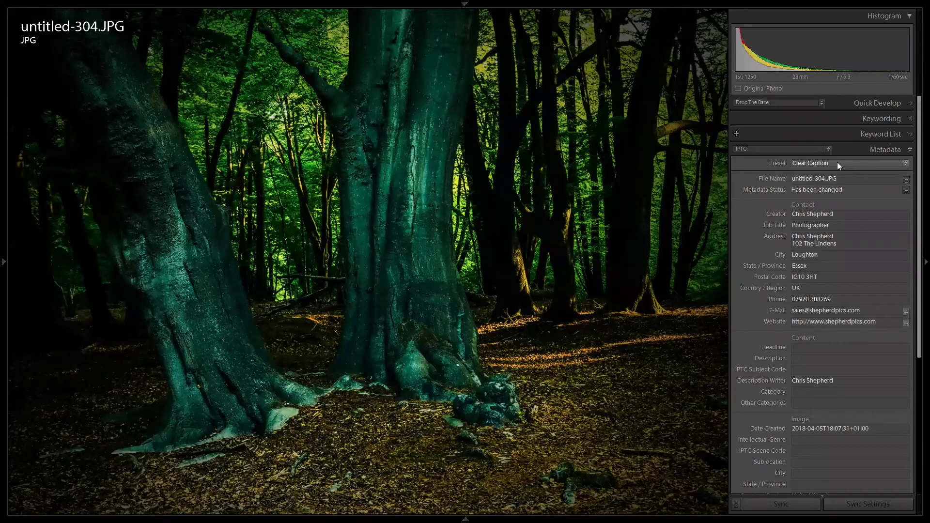
{"action": "left_click", "coordinate": [838, 164]}
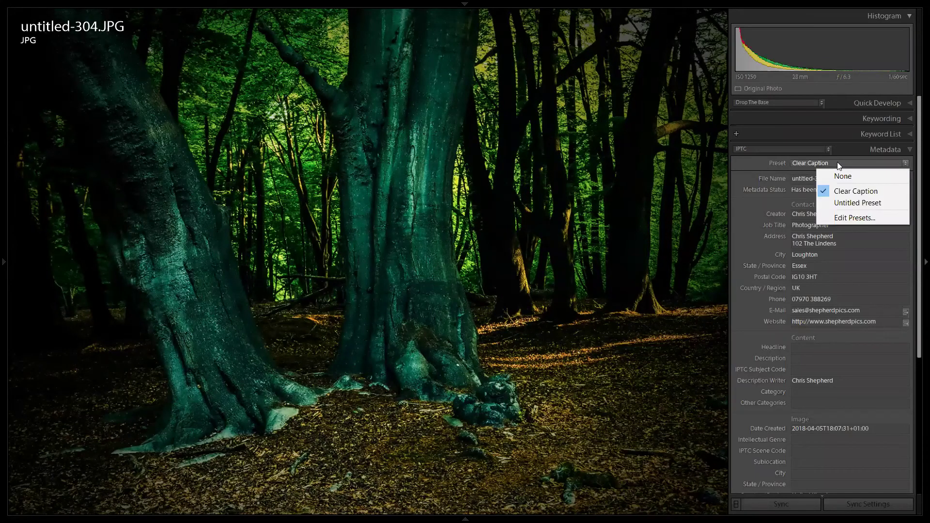
{"action": "left_click", "coordinate": [759, 164]}
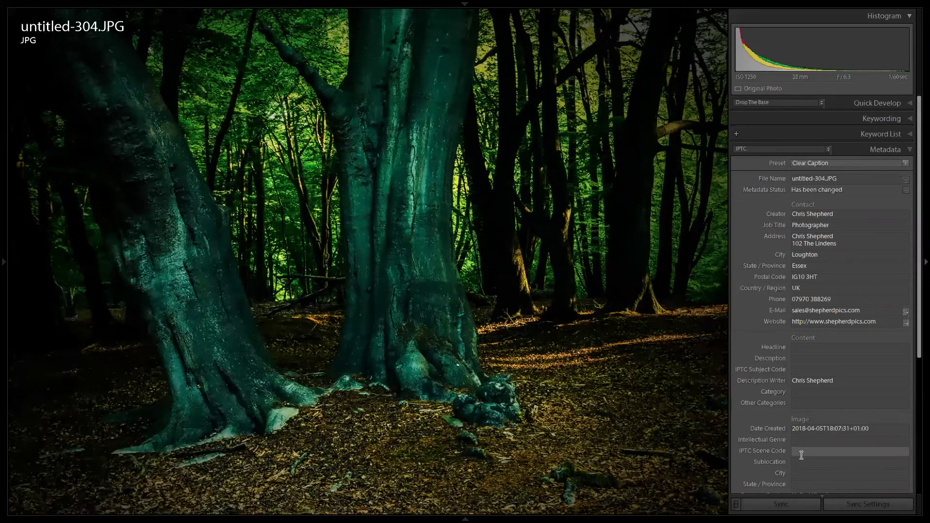
Set the City in the IPTC Image section to London, then collapse the metadata and return to the thumbnail grid
{"action": "left_click", "coordinate": [824, 473]}
{"action": "type", "text": "Lono"}
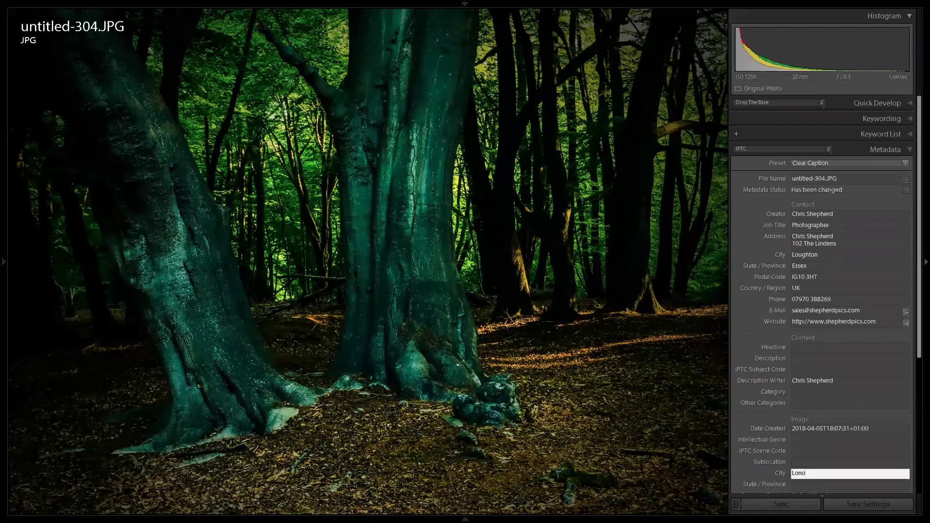
{"action": "key", "text": "BackSpace"}
{"action": "type", "text": "don"}
{"action": "key", "text": "Return"}
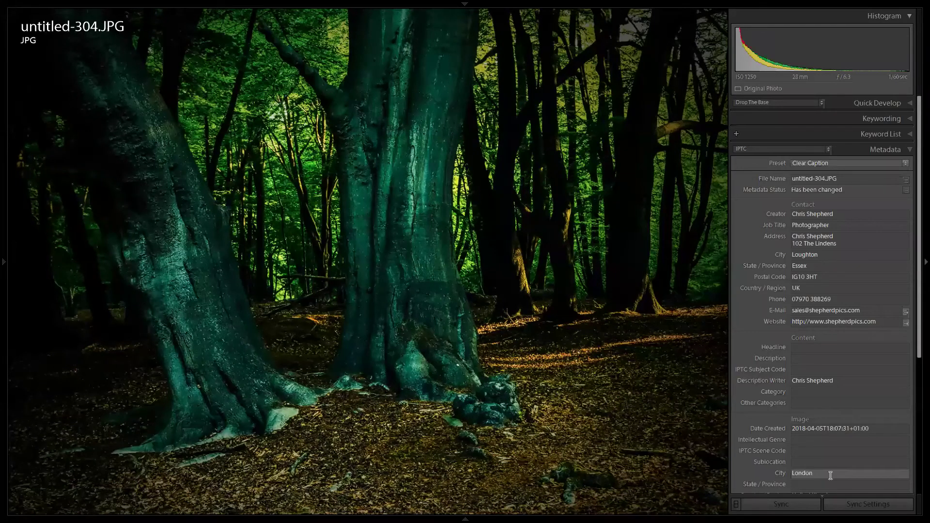
{"action": "left_click", "coordinate": [906, 150]}
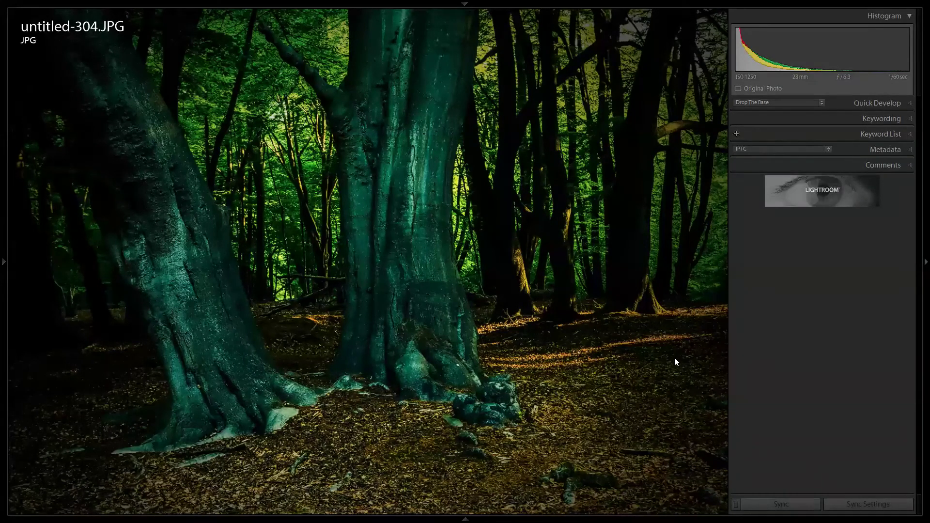
{"action": "key", "text": "g"}
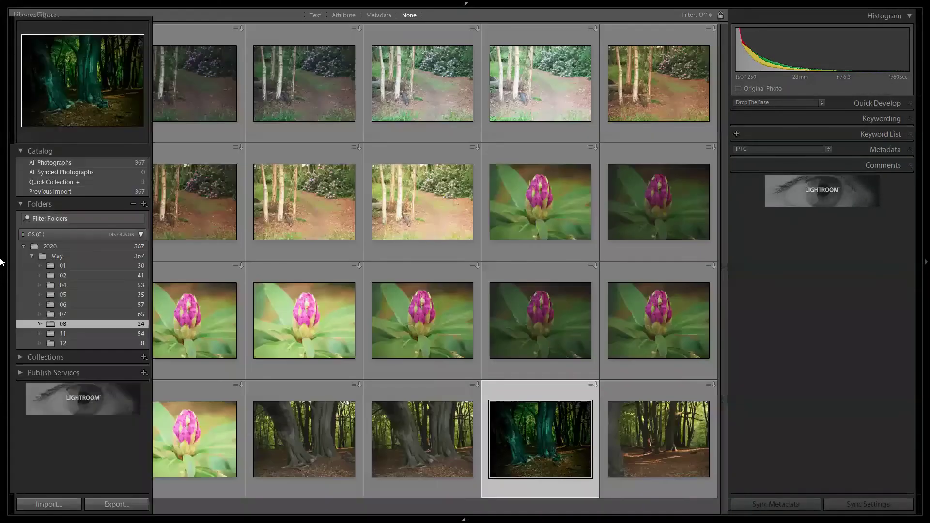
Keep the left panels shown, try filtering the photos by the rejected flag attribute, and clear that flag filter
{"action": "left_click", "coordinate": [5, 267]}
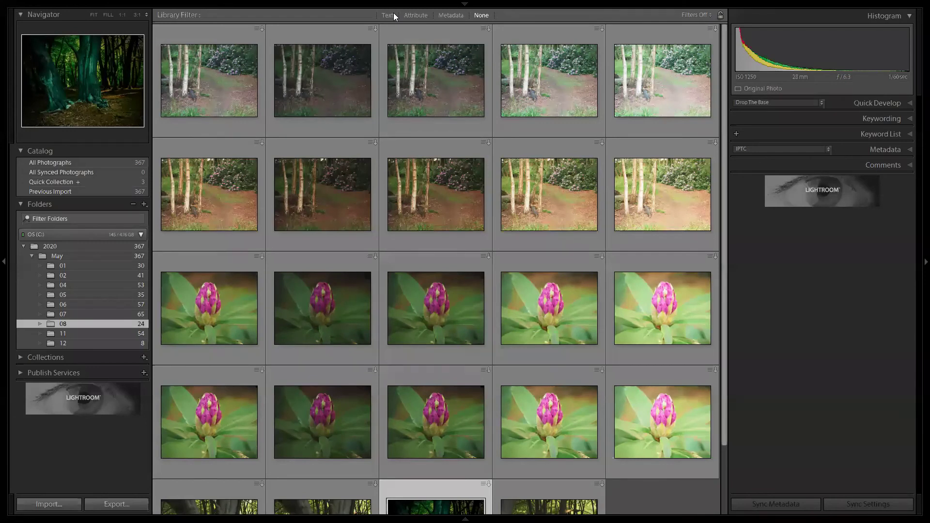
{"action": "left_click", "coordinate": [420, 14]}
{"action": "left_click", "coordinate": [416, 30]}
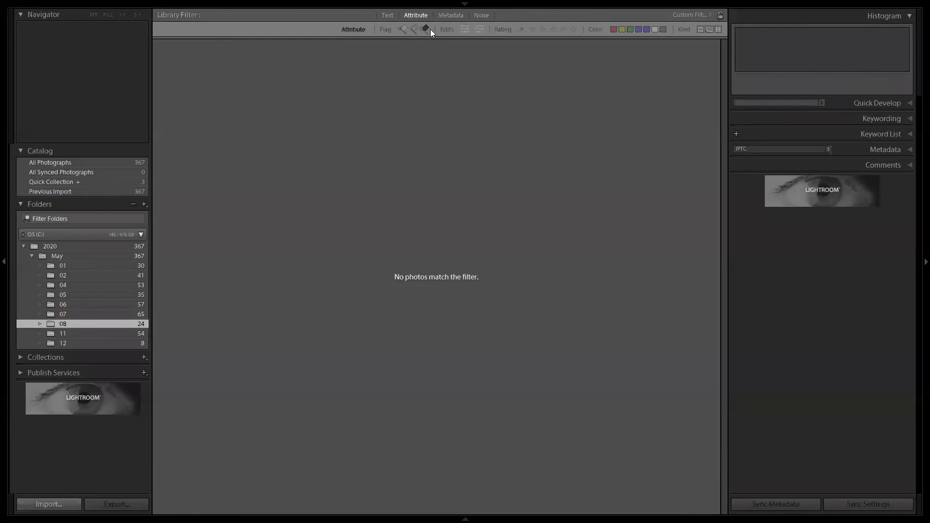
{"action": "left_click", "coordinate": [424, 29]}
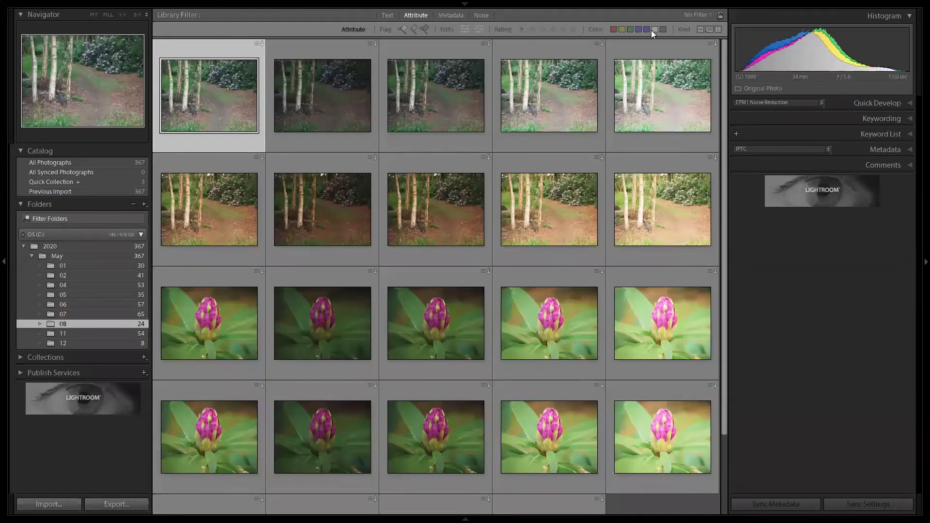
Filter the photos by metadata date, first on 8 - Friday under May 2020, enlarge the filter columns, and widen the selection to May
{"action": "left_click", "coordinate": [443, 15]}
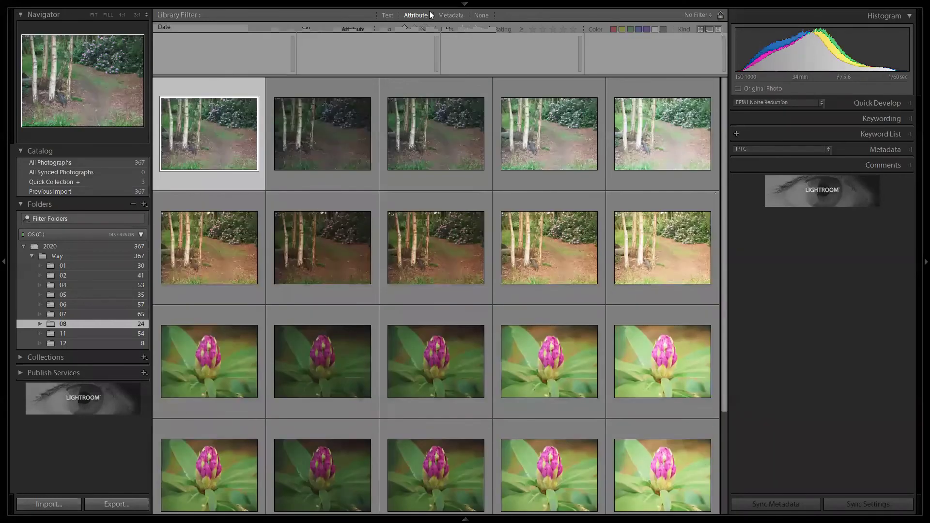
{"action": "left_click", "coordinate": [415, 12]}
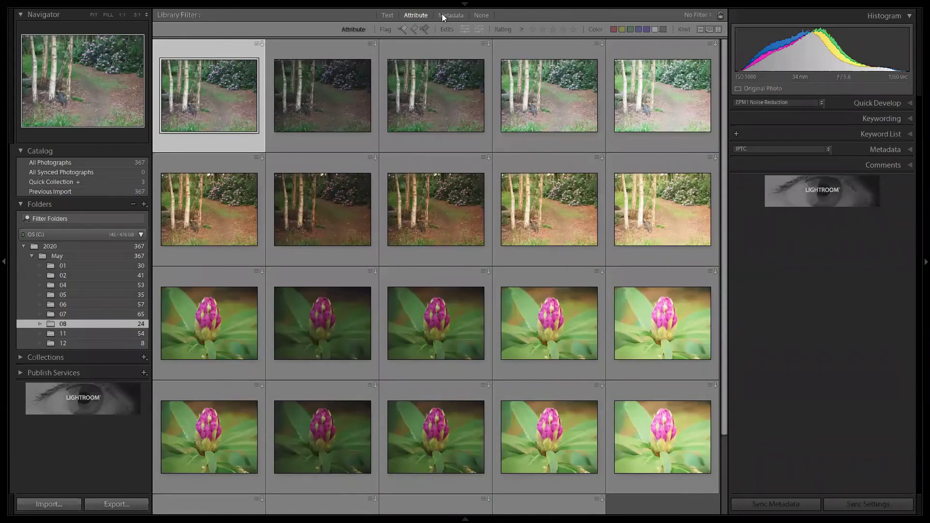
{"action": "left_click", "coordinate": [444, 15]}
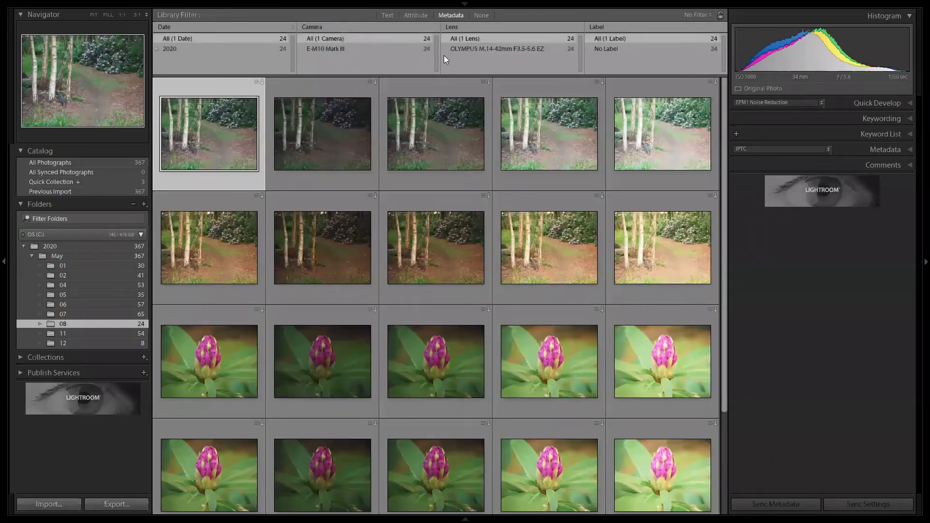
{"action": "left_click", "coordinate": [156, 49]}
{"action": "left_click", "coordinate": [162, 59]}
{"action": "left_click", "coordinate": [185, 69]}
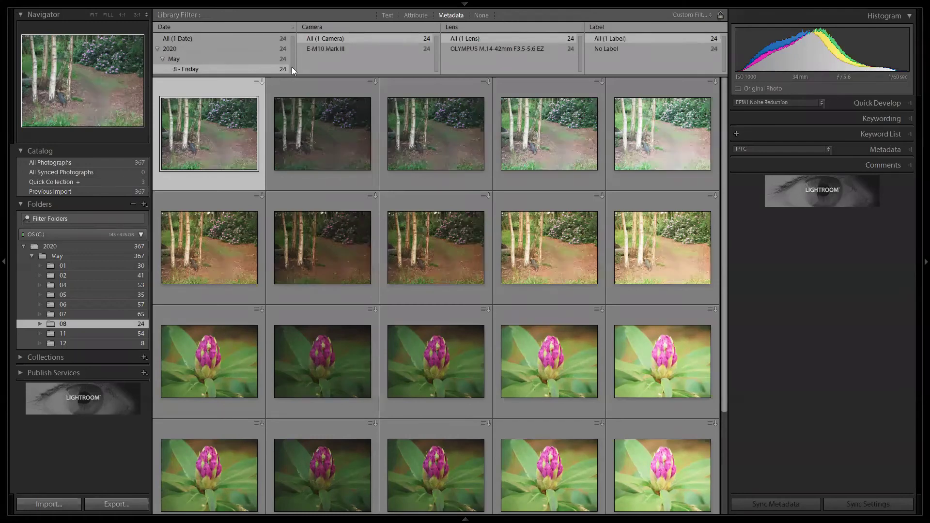
{"action": "left_click_drag", "start_coordinate": [290, 72], "coordinate": [291, 90]}
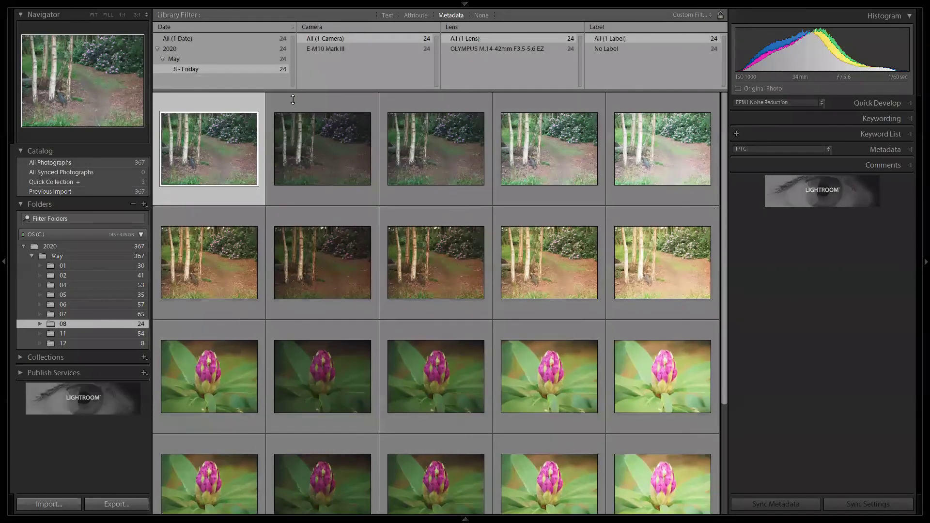
{"action": "left_click", "coordinate": [172, 57]}
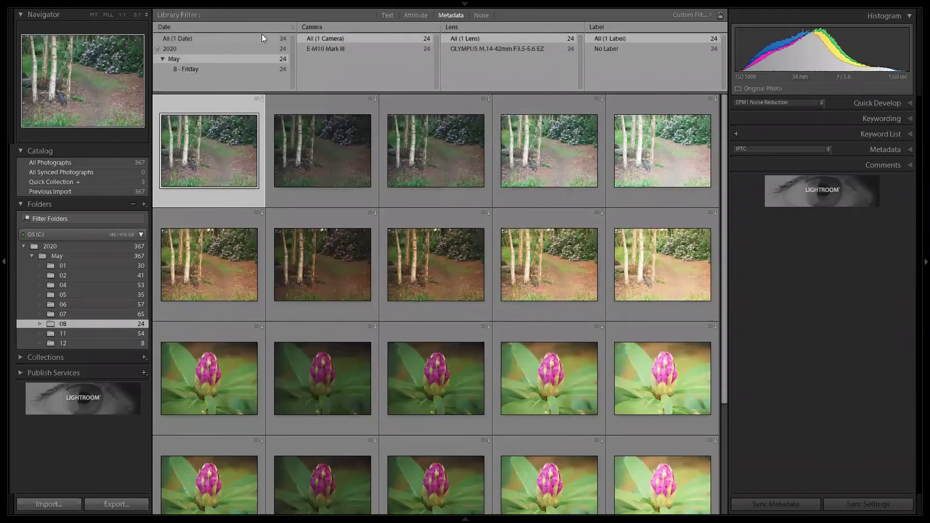
Change the first metadata filter column from Date to Camera and filter by the E-M10 Mark III
{"action": "left_click", "coordinate": [292, 27]}
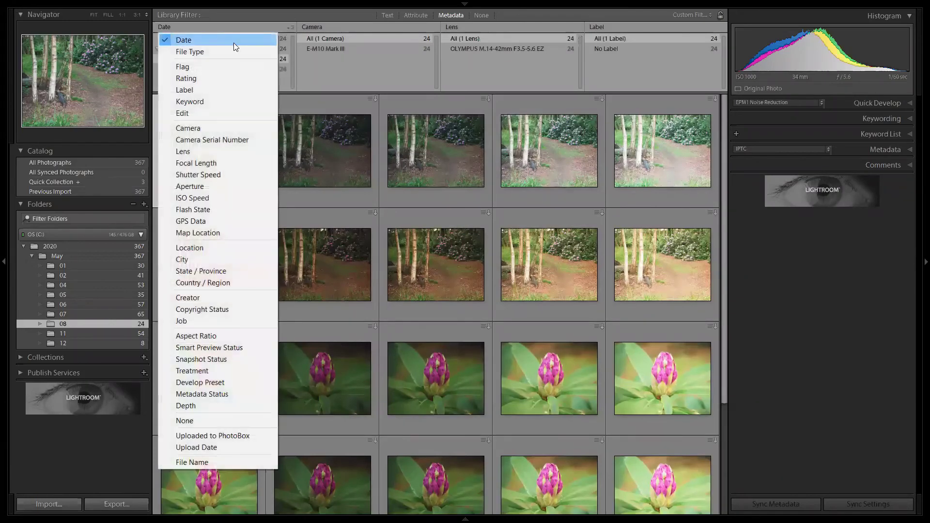
{"action": "left_click", "coordinate": [200, 128]}
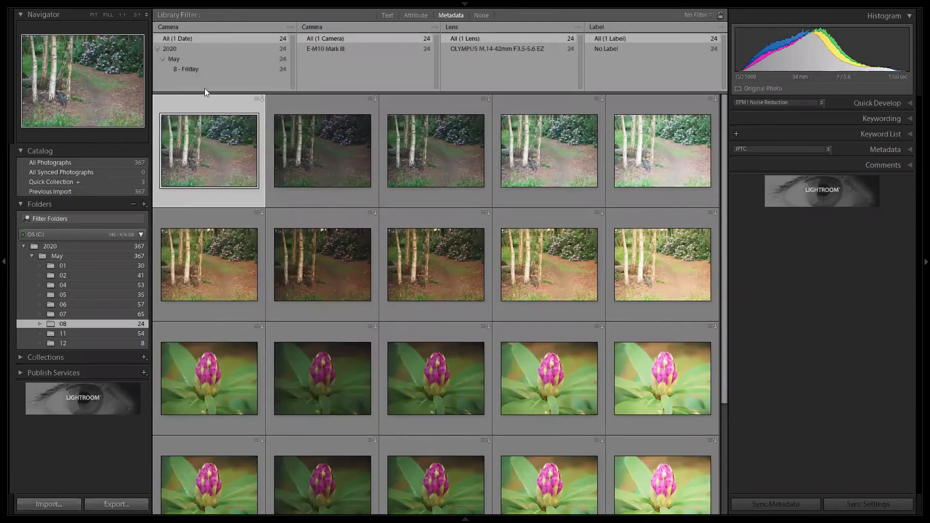
{"action": "left_click", "coordinate": [190, 50]}
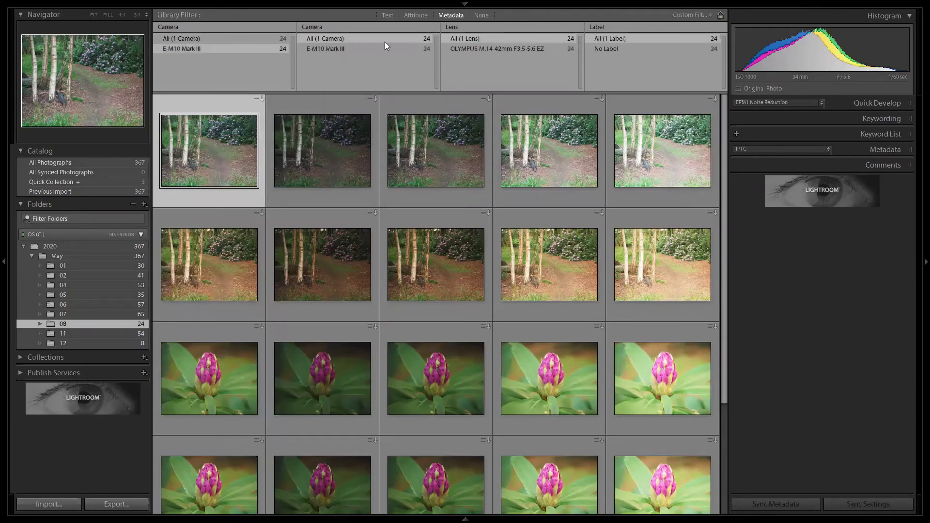
Change the second metadata filter column to Lens and filter by the OLYMPUS M.14-42mm F3.5-5.6 EZ
{"action": "right_click", "coordinate": [431, 24]}
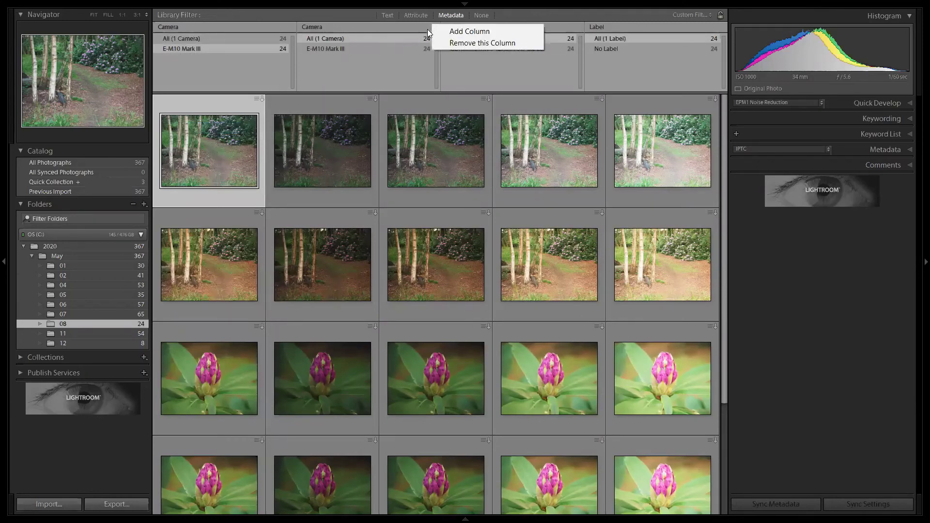
{"action": "left_click", "coordinate": [425, 29]}
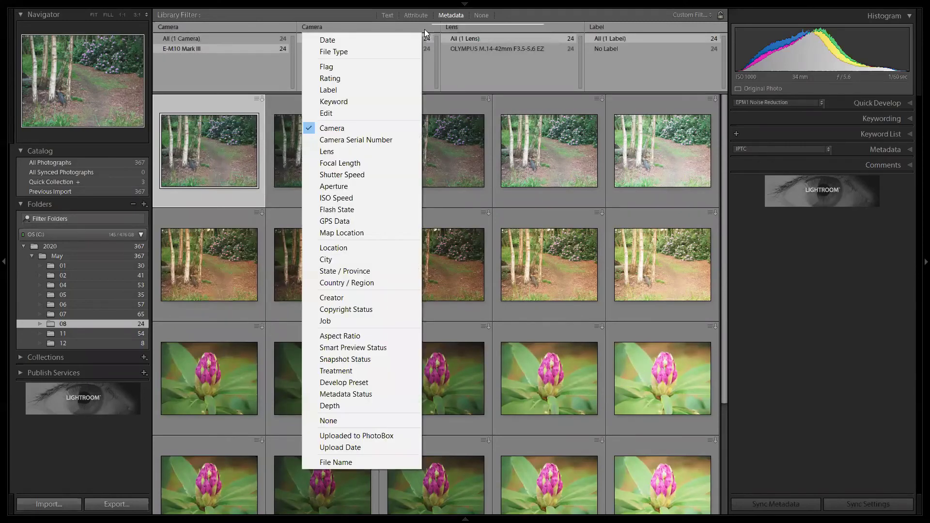
{"action": "left_click", "coordinate": [343, 150]}
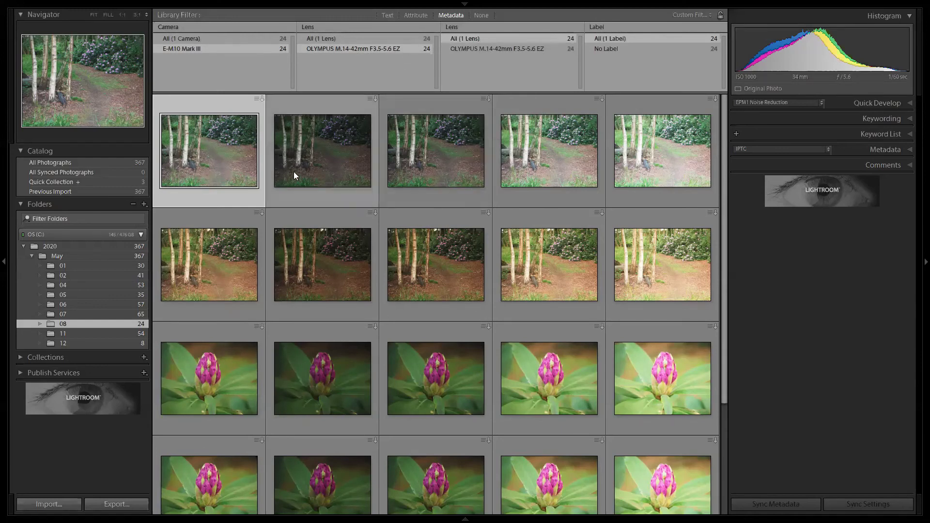
Display the whole 2020 folder and filter its photos by the E-M10 Mark III camera
{"action": "left_click", "coordinate": [70, 246]}
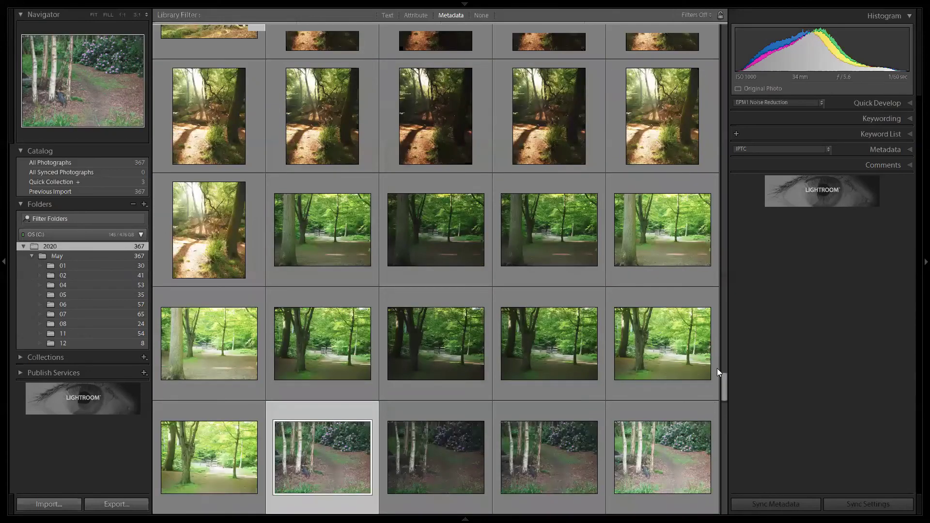
{"action": "left_click_drag", "start_coordinate": [725, 384], "coordinate": [721, 29]}
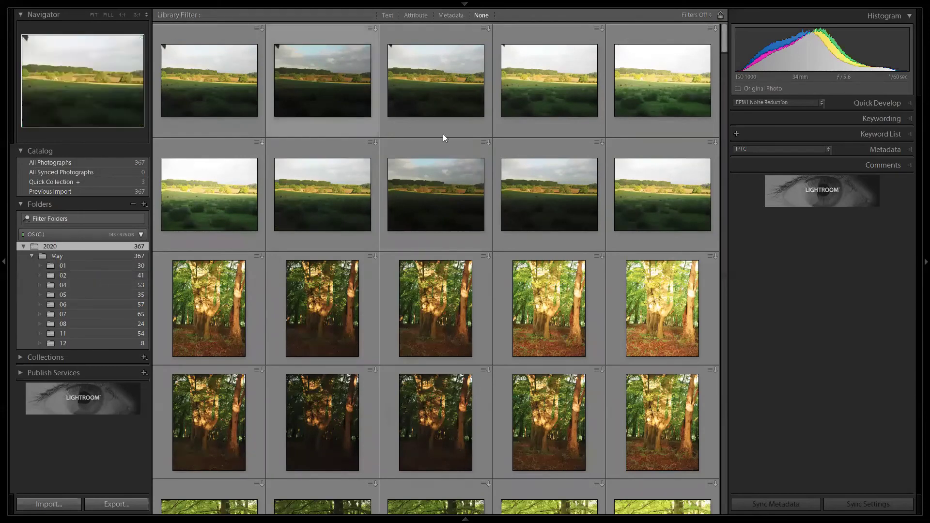
{"action": "left_click", "coordinate": [450, 15]}
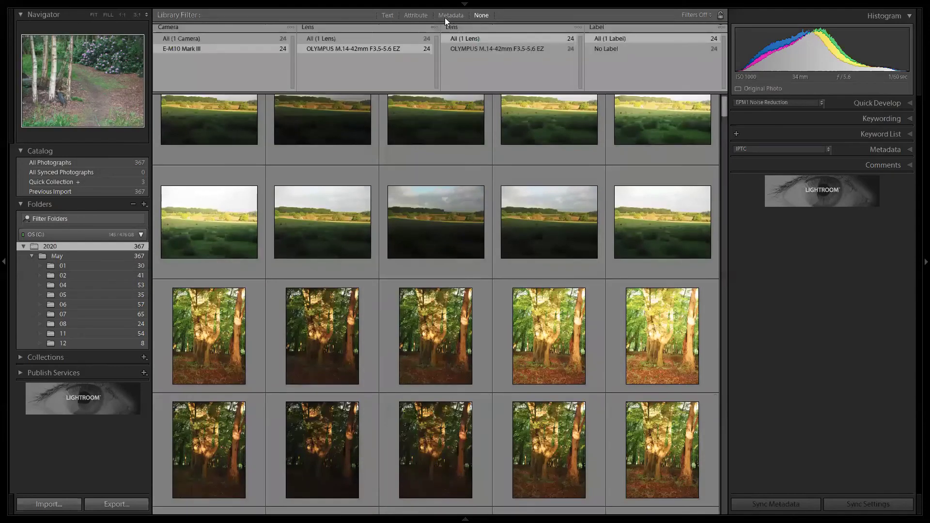
{"action": "left_click", "coordinate": [222, 58]}
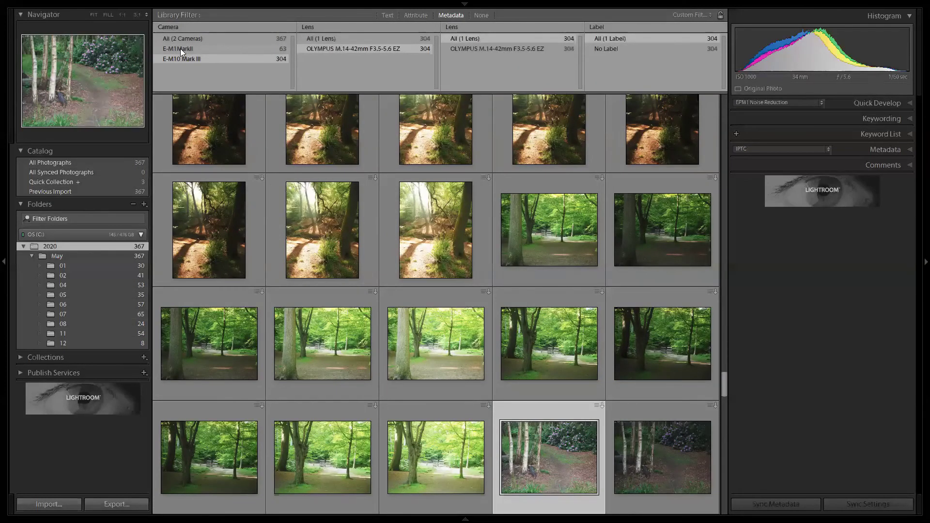
Compare the photos taken with each camera by alternating the Camera filter between E-M1MarkII and E-M10 Mark III, ending on E-M1MarkII
{"action": "left_click", "coordinate": [182, 48]}
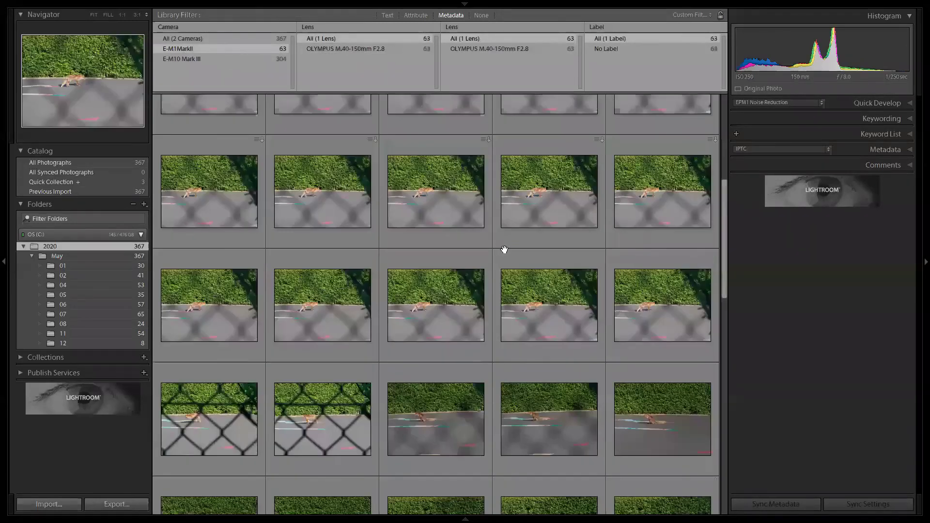
{"action": "scroll", "coordinate": [509, 261], "scroll_direction": "up", "scroll_amount": 2}
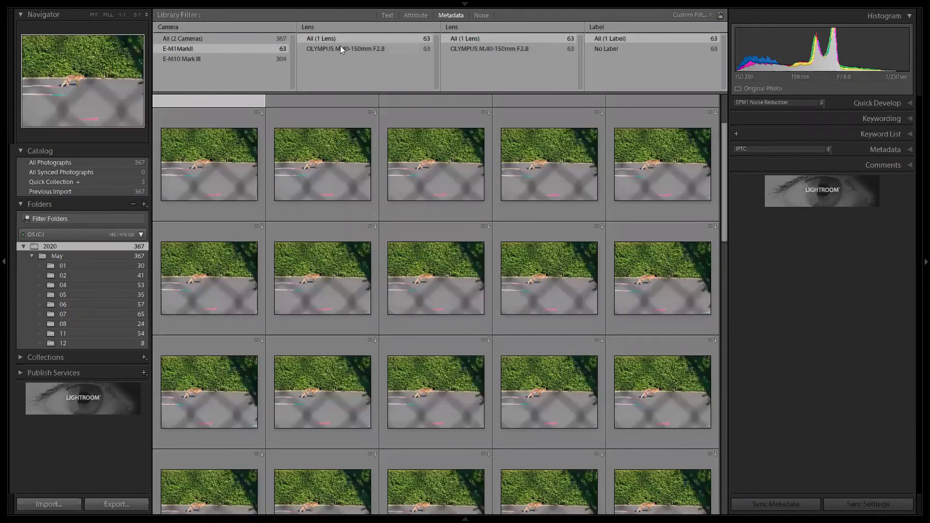
{"action": "left_click", "coordinate": [205, 59]}
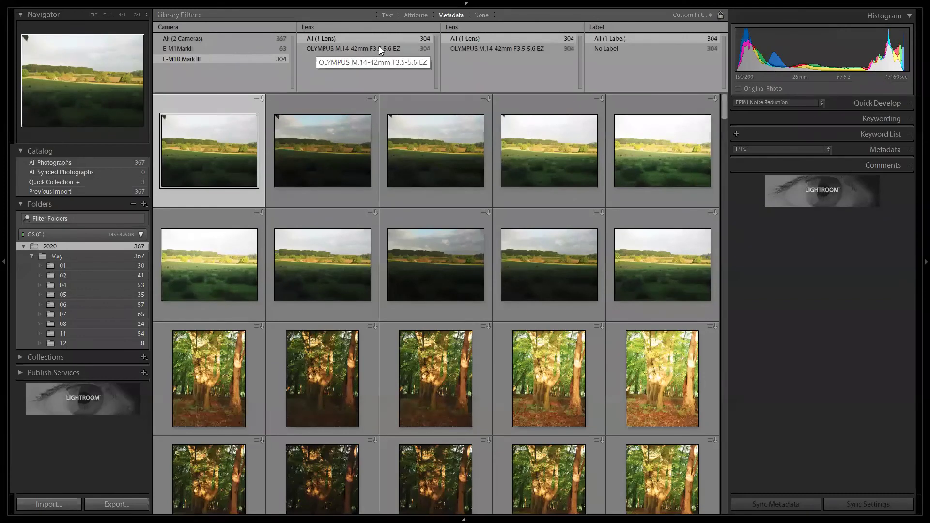
{"action": "left_click", "coordinate": [212, 49]}
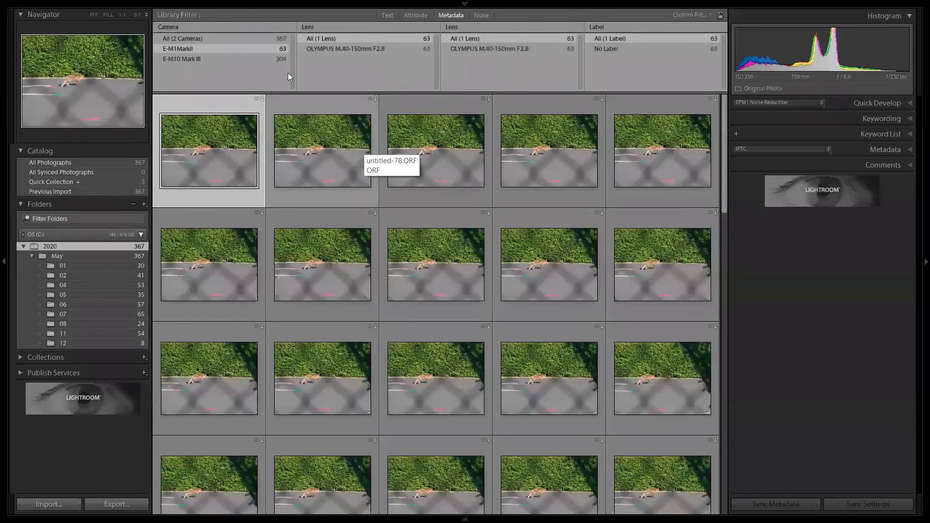
Change the first metadata filter column to Focal Length and filter the photos by 36 mm
{"action": "left_click", "coordinate": [244, 27]}
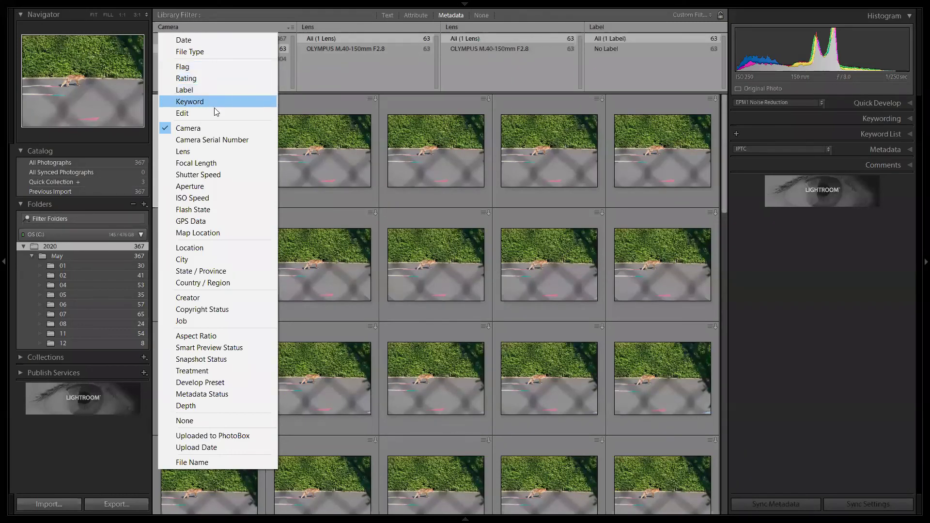
{"action": "left_click", "coordinate": [218, 162]}
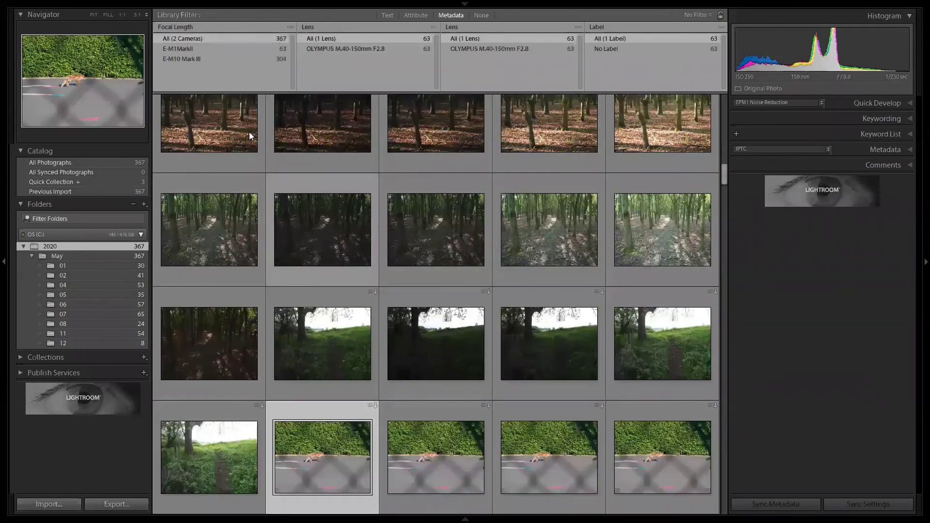
{"action": "scroll", "coordinate": [279, 60], "scroll_direction": "down", "scroll_amount": 2}
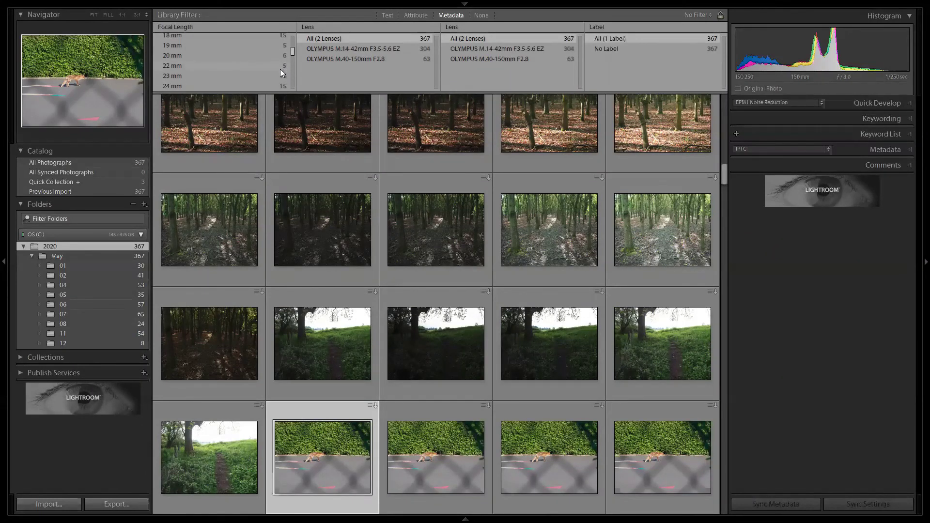
{"action": "scroll", "coordinate": [209, 87], "scroll_direction": "down", "scroll_amount": 3}
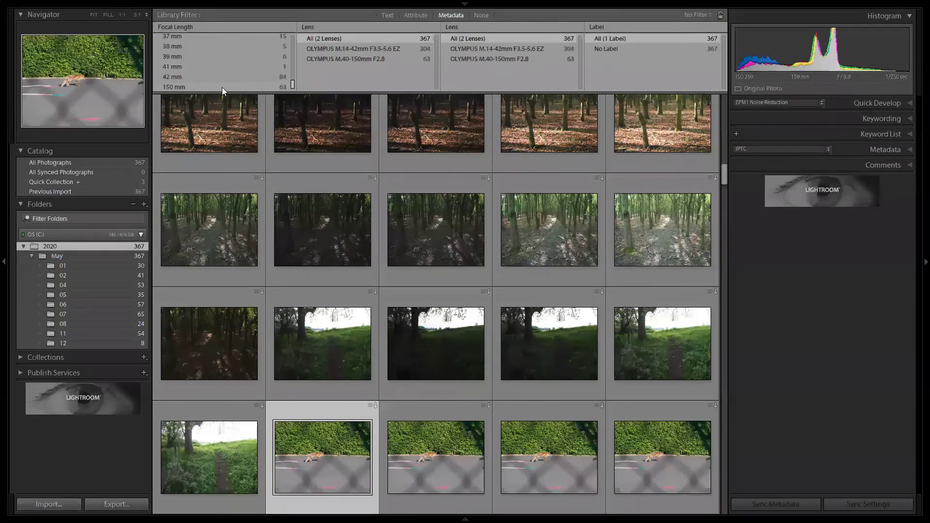
{"action": "left_click", "coordinate": [170, 52]}
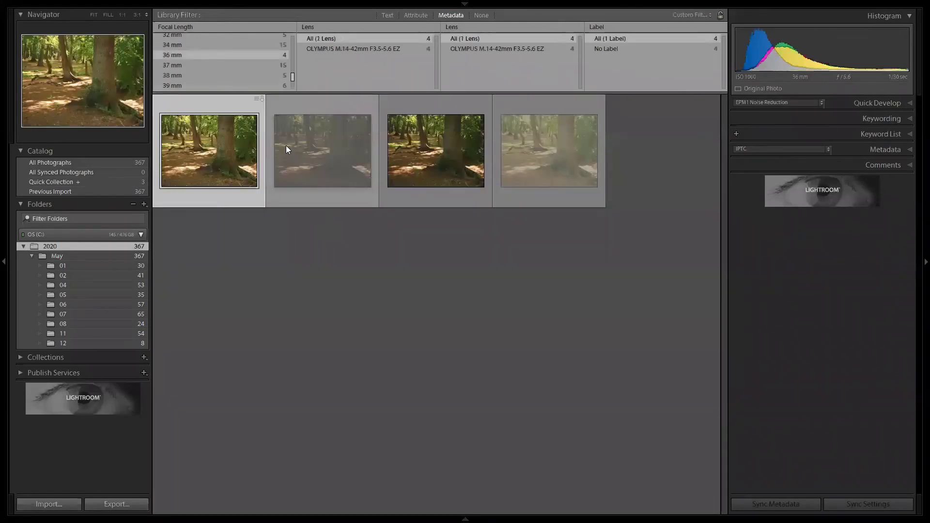
Check the available metadata filter categories and reset the Focal Length filter to include all focal lengths
{"action": "left_click", "coordinate": [275, 28]}
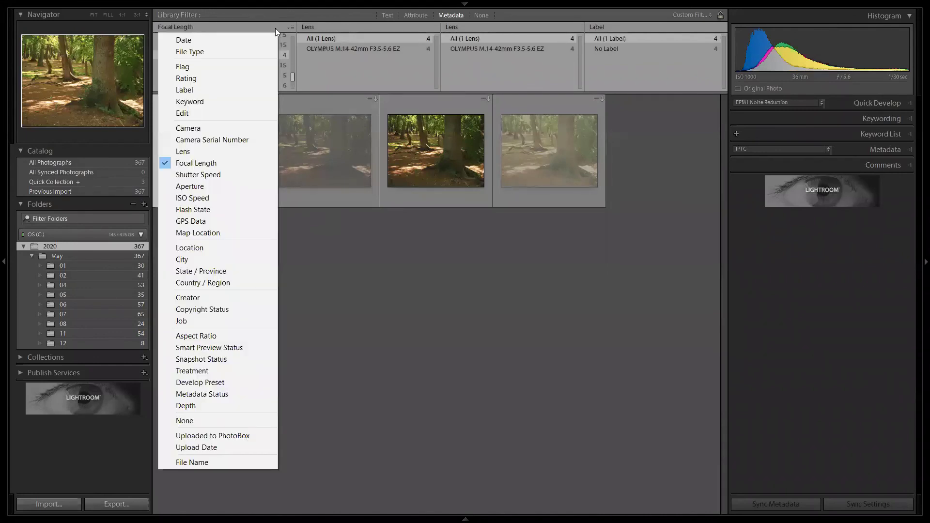
{"action": "left_click", "coordinate": [395, 344]}
{"action": "scroll", "coordinate": [268, 59], "scroll_direction": "up", "scroll_amount": 5}
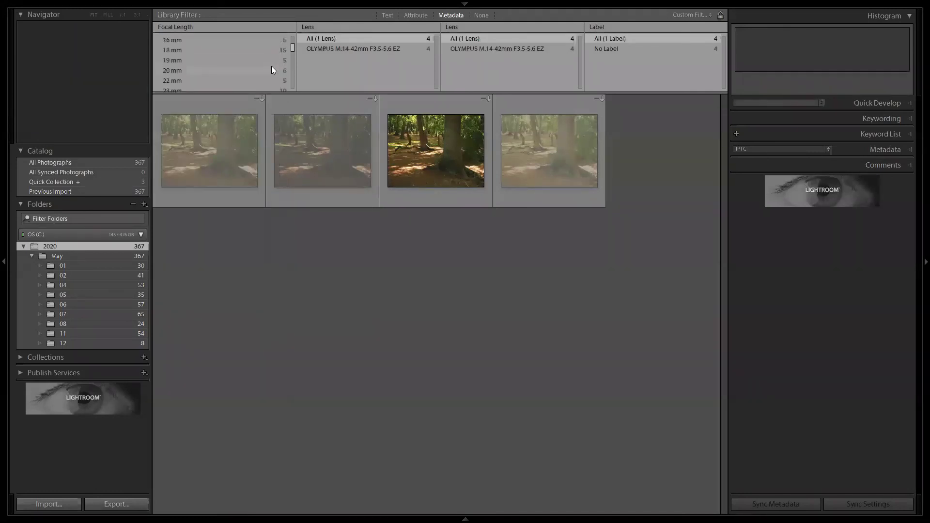
{"action": "left_click", "coordinate": [229, 38]}
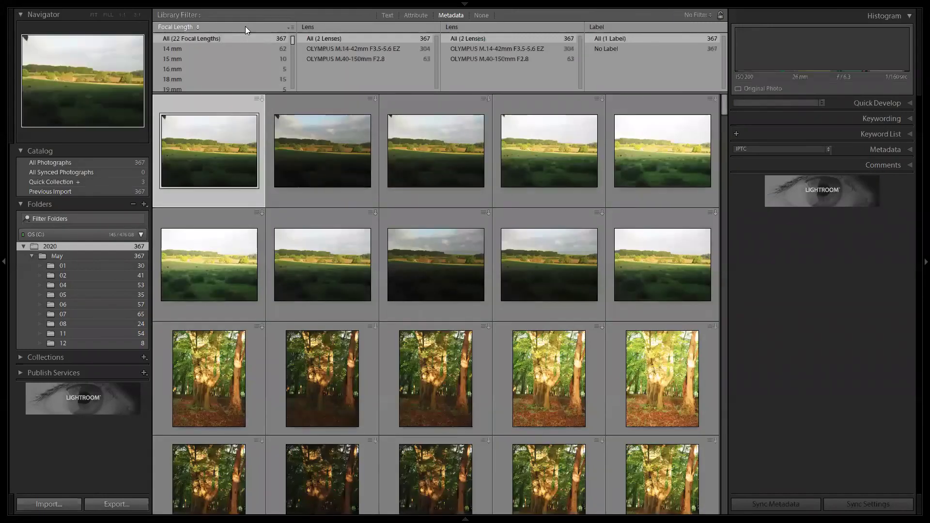
Set the first metadata filter column back to Camera, filter by E-M10 Mark III, and switch the filter to E-M1MarkII
{"action": "left_click", "coordinate": [284, 26]}
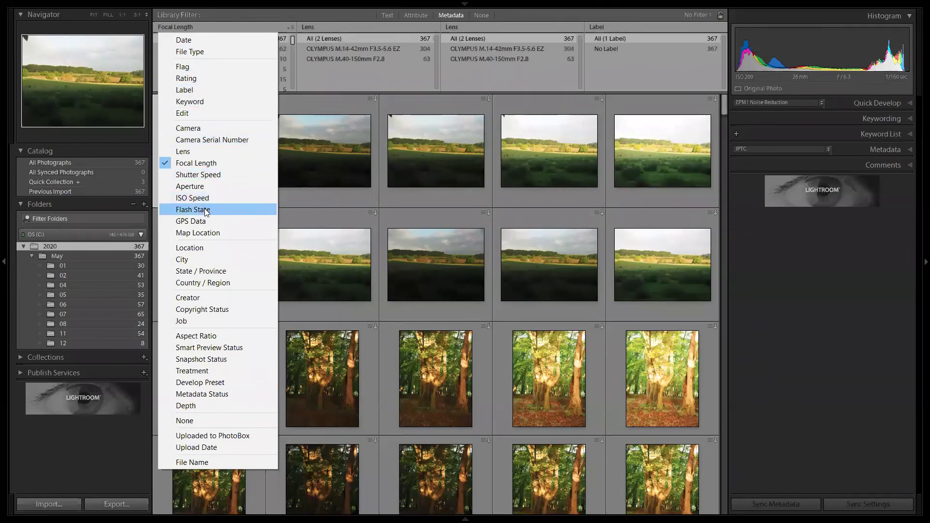
{"action": "left_click", "coordinate": [195, 129]}
{"action": "left_click", "coordinate": [192, 58]}
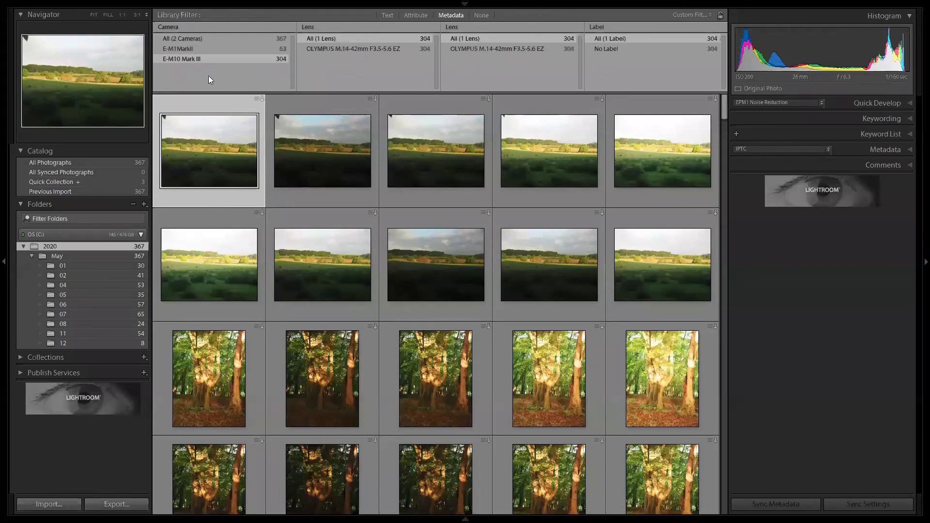
{"action": "left_click", "coordinate": [194, 49]}
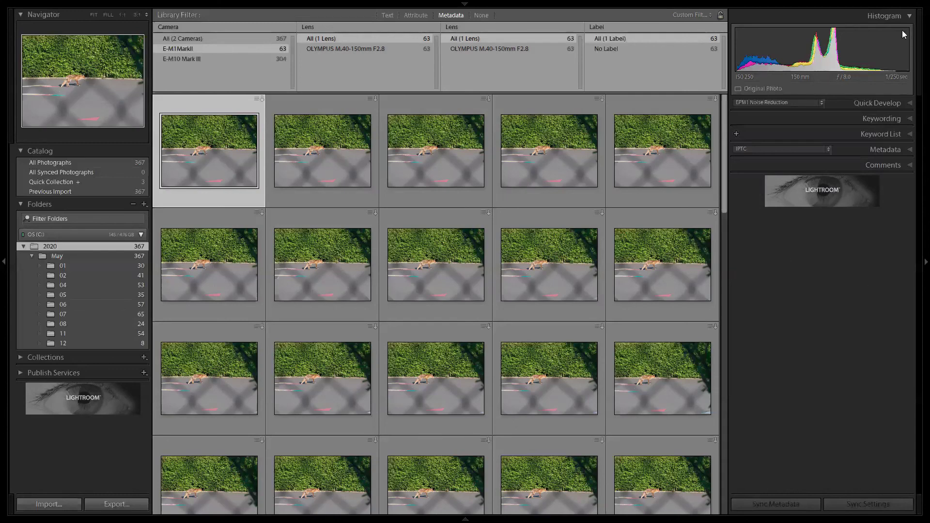
{"action": "mouse_move", "coordinate": [605, 5]}
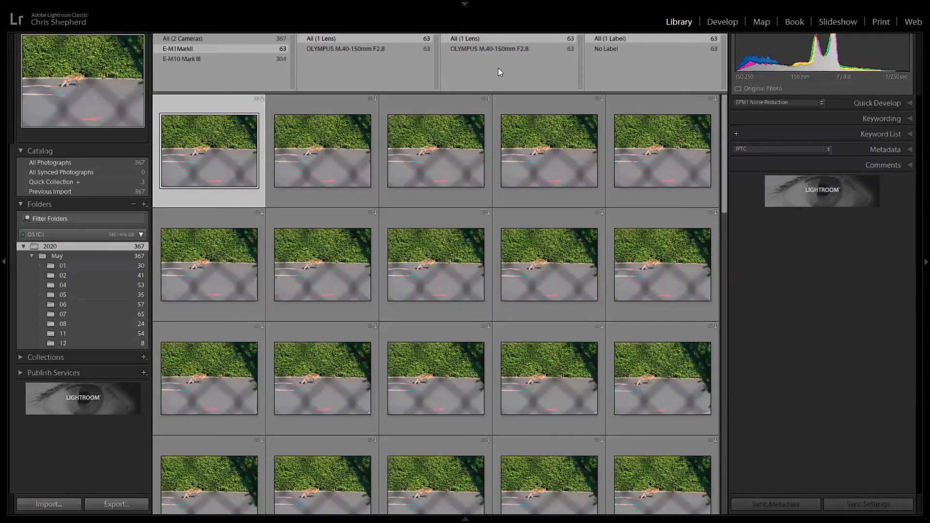
Switch to the Lightroom Coffee Break.pptx presentation in PowerPoint and look over the "Organising your images" slide and the blank slide after it
{"action": "mouse_move", "coordinate": [625, 521]}
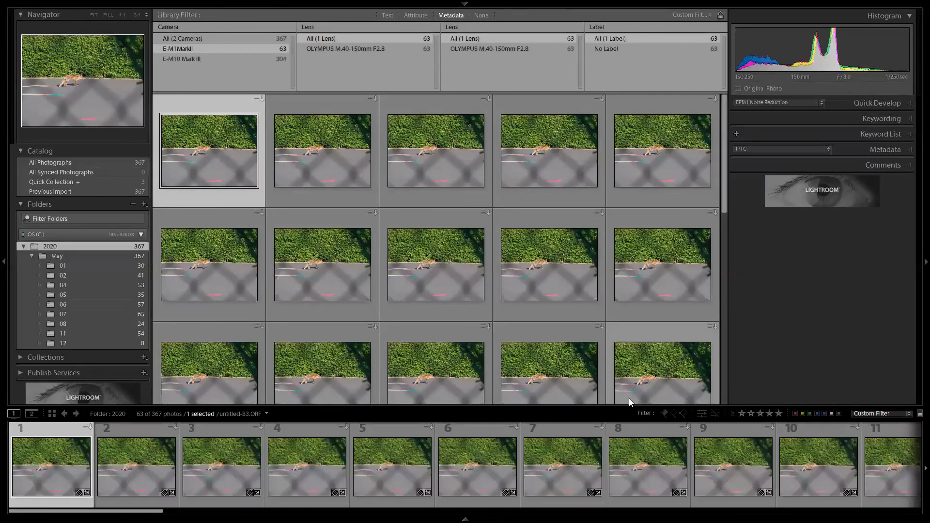
{"action": "key", "text": "alt+Tab"}
{"action": "key", "text": "alt+Tab"}
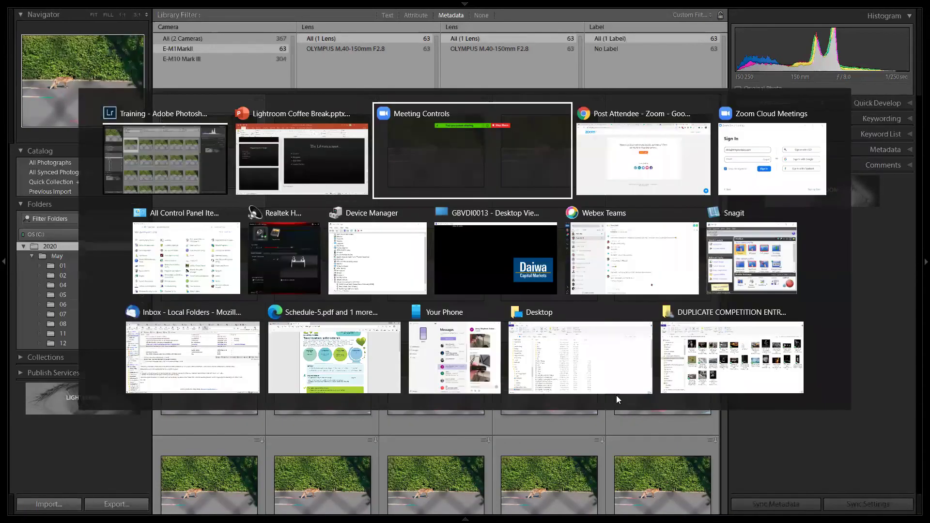
{"action": "key", "text": "alt+shift+Tab"}
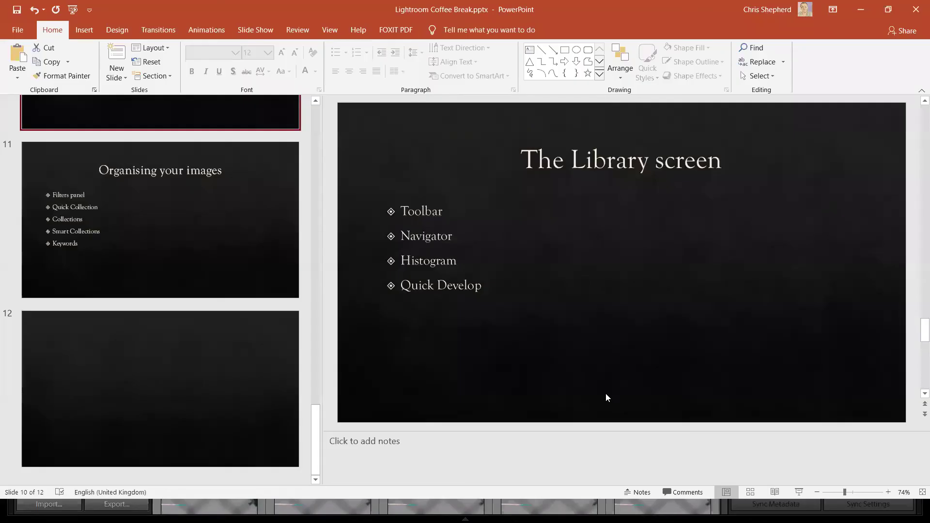
{"action": "left_click", "coordinate": [133, 228]}
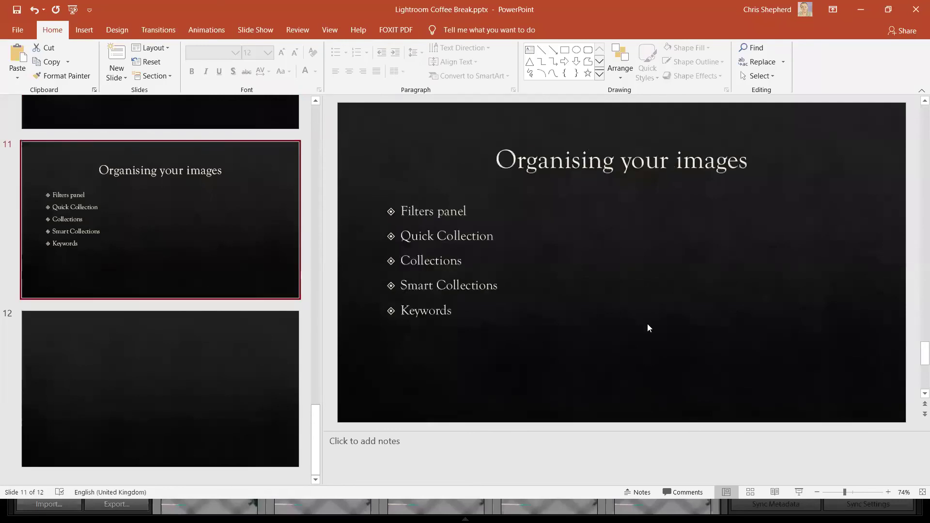
{"action": "left_click", "coordinate": [160, 384]}
Present the slide show starting from the Episode 2 title slide and advance to the "Image Review Process" slide
{"action": "scroll", "coordinate": [234, 238], "scroll_direction": "up", "scroll_amount": 5}
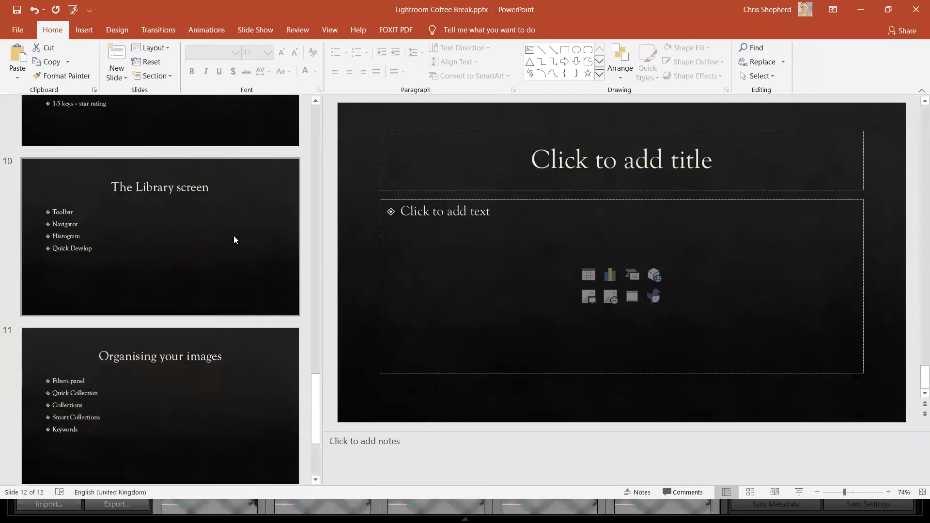
{"action": "scroll", "coordinate": [393, 331], "scroll_direction": "up", "scroll_amount": 3}
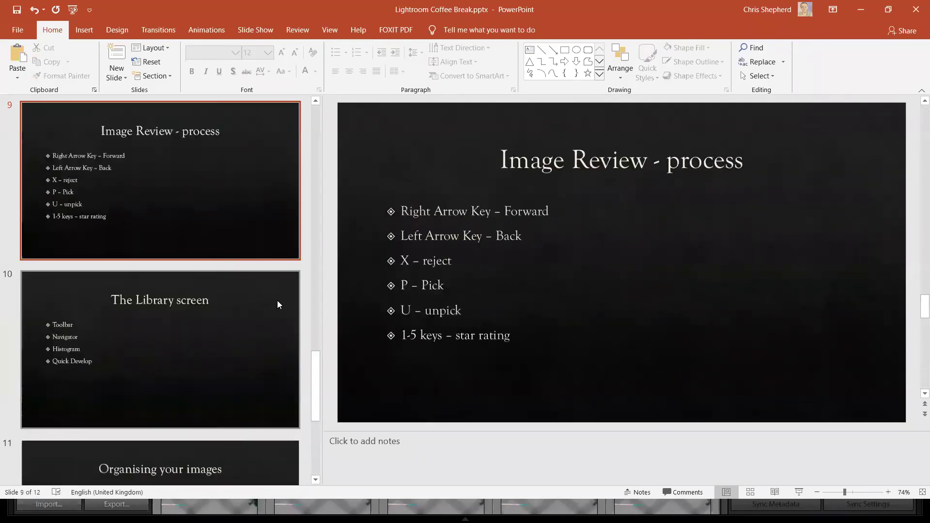
{"action": "scroll", "coordinate": [277, 300], "scroll_direction": "up", "scroll_amount": 4}
{"action": "scroll", "coordinate": [277, 300], "scroll_direction": "up", "scroll_amount": 6}
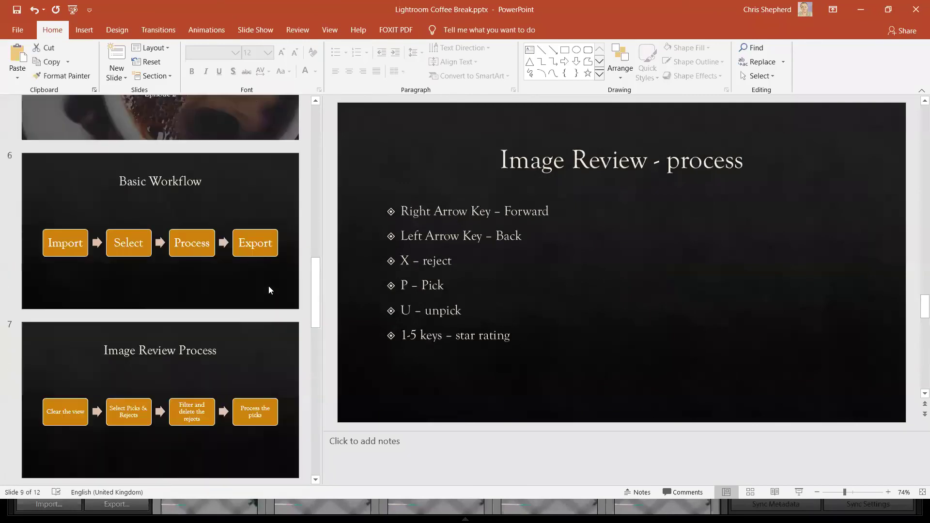
{"action": "left_click", "coordinate": [237, 286]}
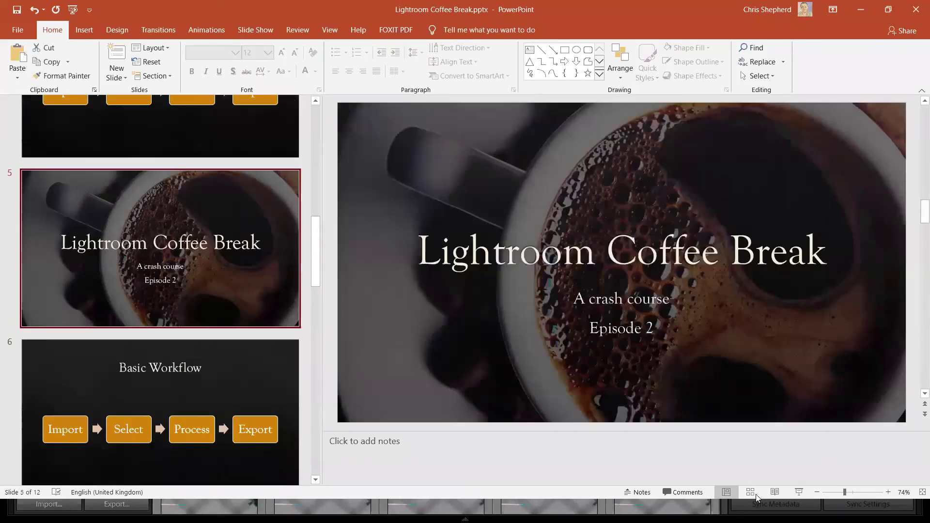
{"action": "left_click", "coordinate": [798, 492]}
{"action": "key", "text": "Right"}
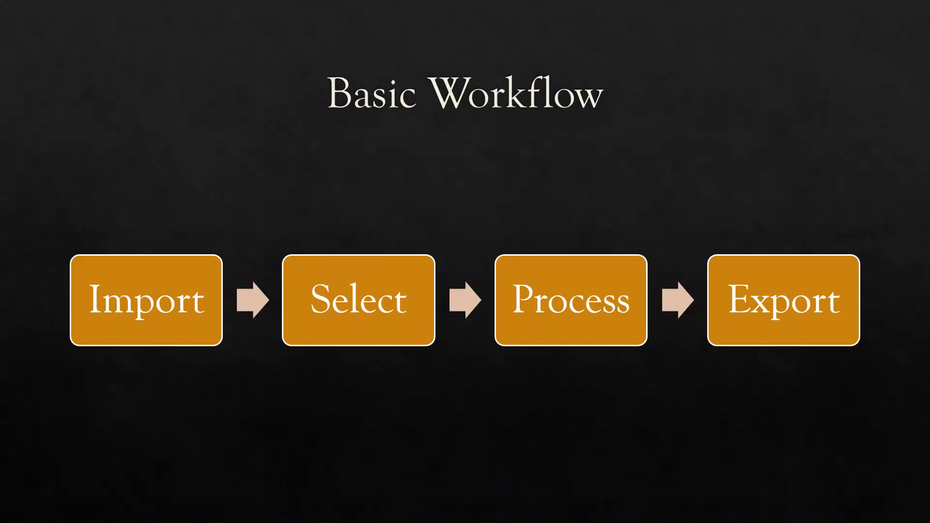
{"action": "key", "text": "Right"}
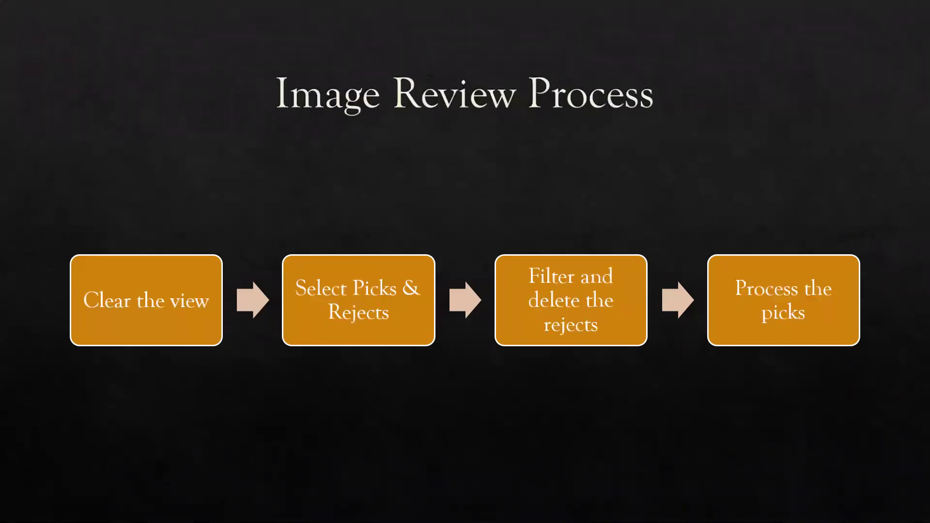